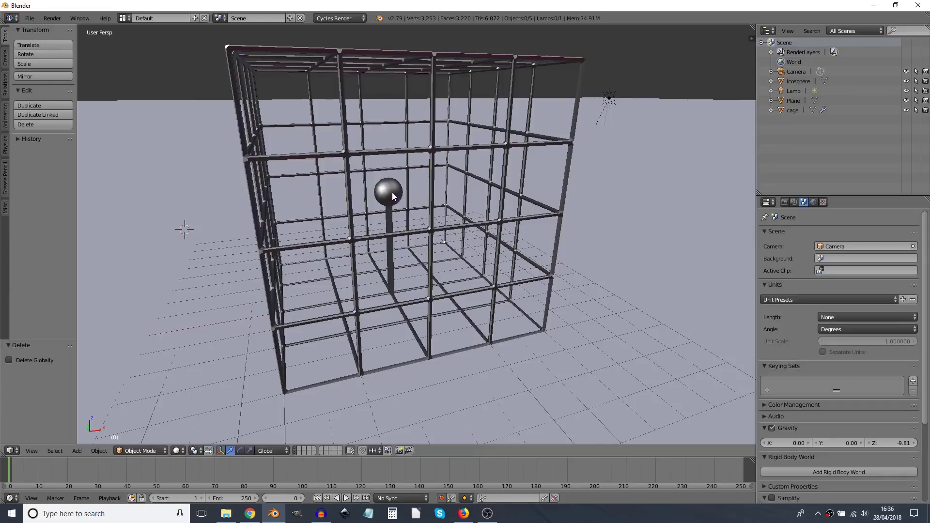
- Select the icosphere and the cage alternately to examine each object's modifiers
{"action": "right_click", "coordinate": [391, 192]}
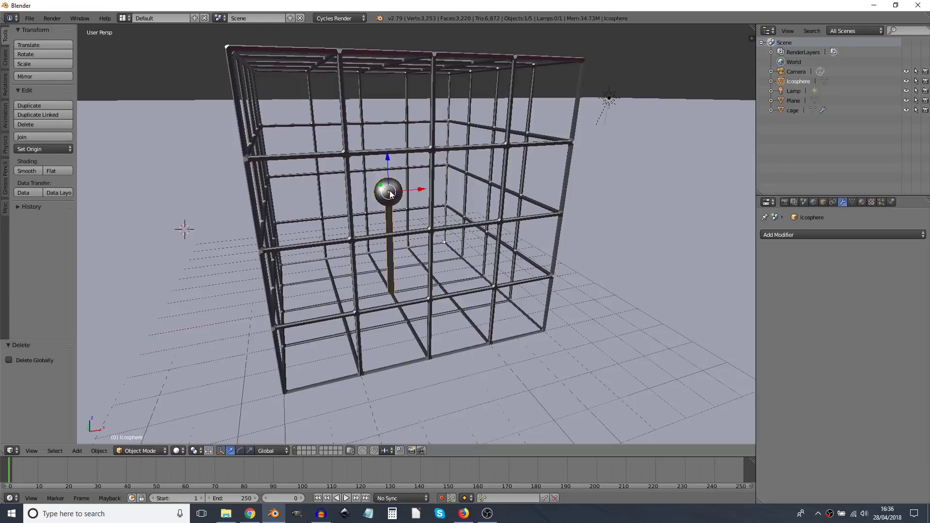
{"action": "right_click", "coordinate": [427, 152]}
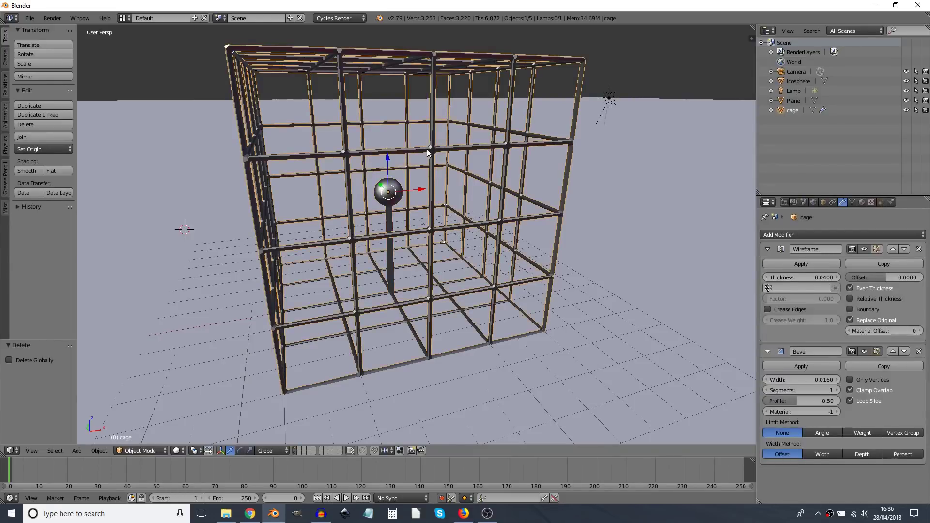
{"action": "right_click", "coordinate": [426, 150]}
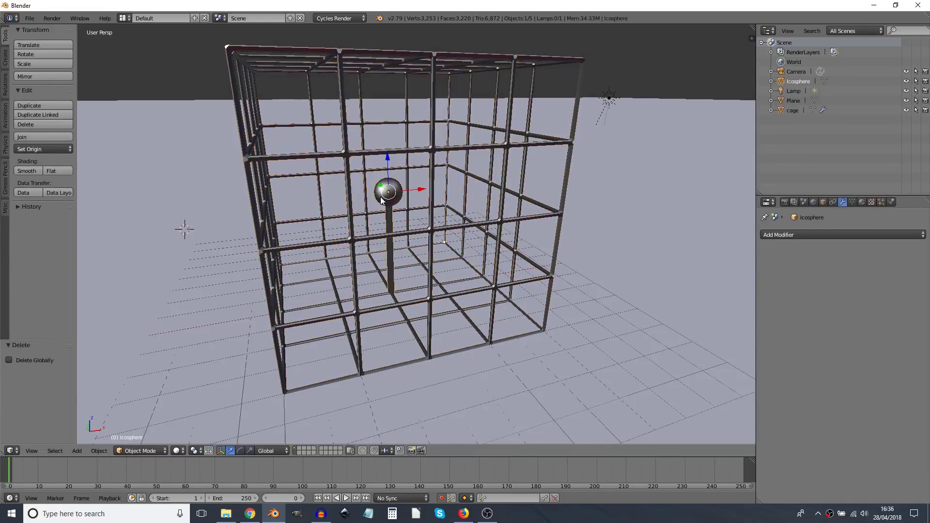
{"action": "right_click", "coordinate": [429, 225]}
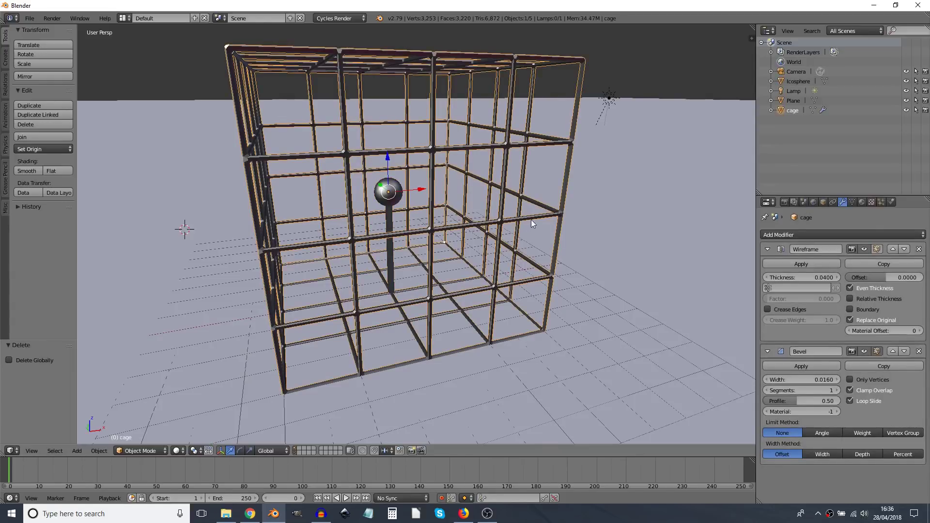
- Switch to an empty layer, reset the 3D cursor to the origin, and add a cube there
{"action": "left_click", "coordinate": [299, 449]}
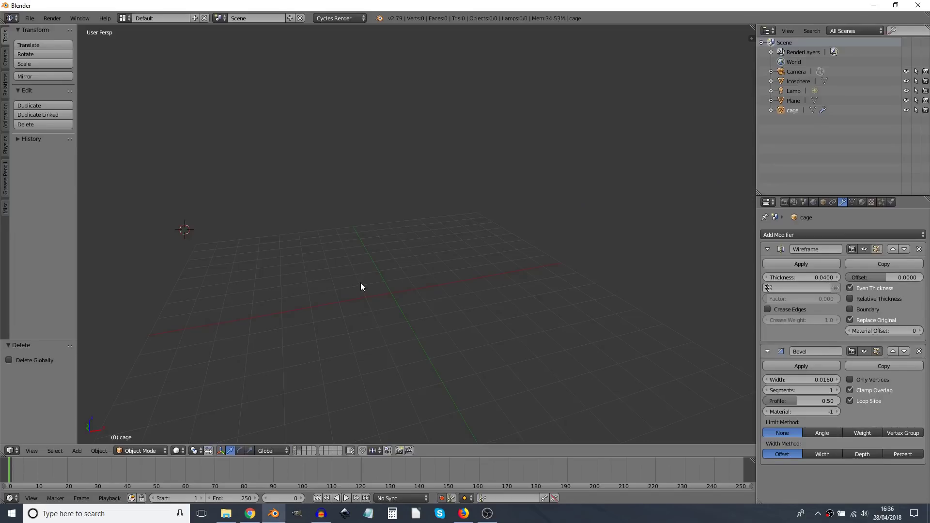
{"action": "key", "text": "shift+c"}
{"action": "key", "text": "shift+a"}
{"action": "mouse_move", "coordinate": [360, 280]}
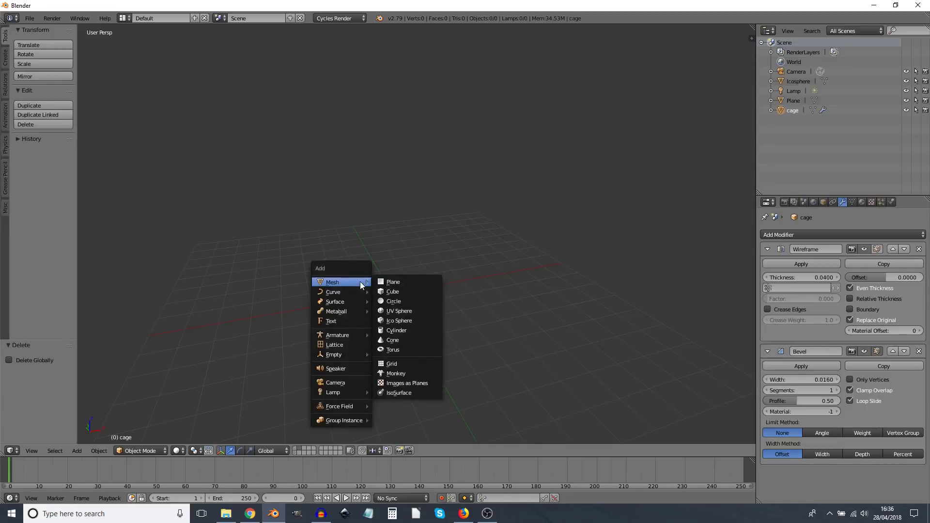
{"action": "left_click", "coordinate": [391, 291]}
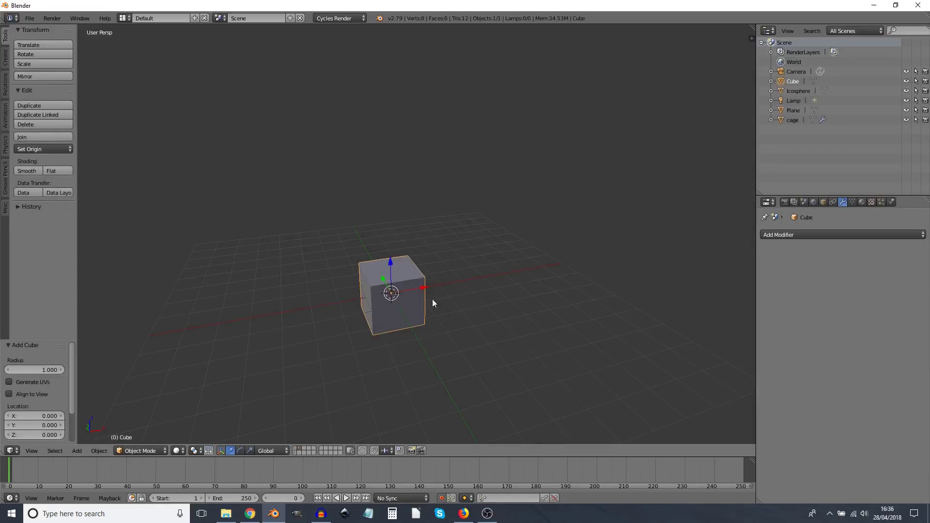
- Raise the cube's whole mesh 1 unit along Z in Edit Mode so its origin sits at the base
{"action": "key", "text": "Tab"}
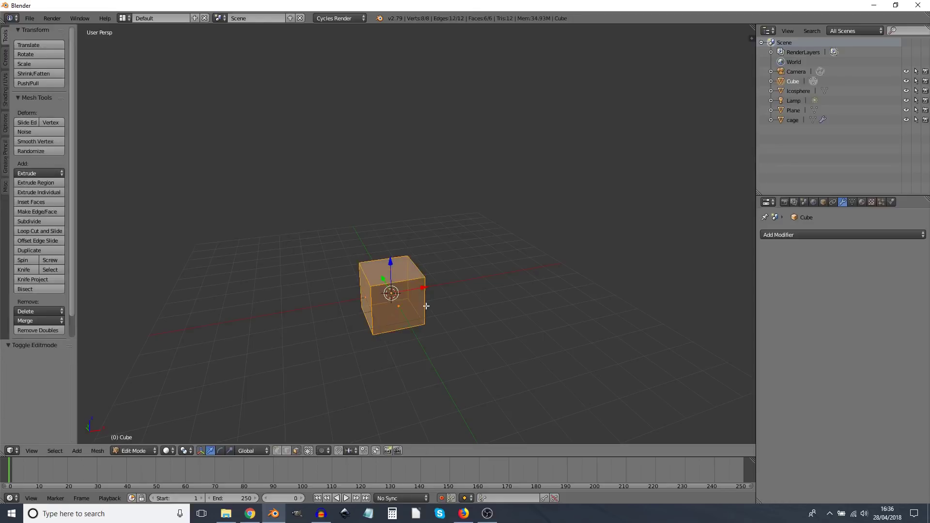
{"action": "left_click_drag", "start_coordinate": [393, 263], "coordinate": [389, 244]}
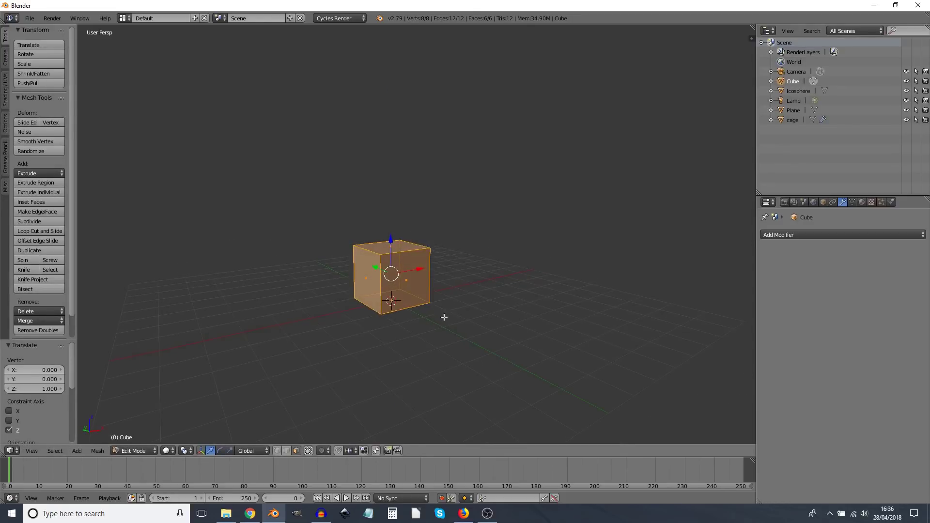
{"action": "key", "text": "Tab"}
{"action": "middle_click_drag", "start_coordinate": [429, 339], "coordinate": [421, 306]}
{"action": "scroll", "coordinate": [420, 305], "scroll_direction": "up", "scroll_amount": 3}
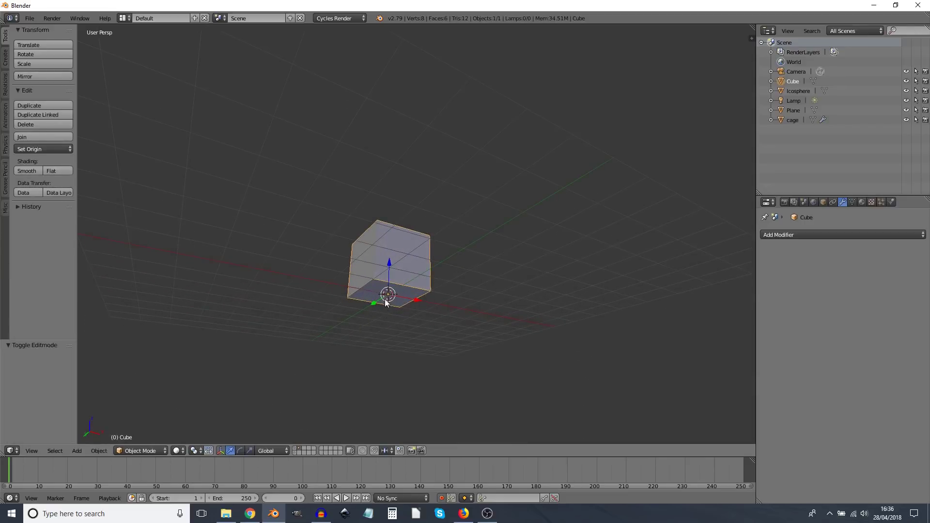
{"action": "middle_click_drag", "start_coordinate": [370, 337], "coordinate": [406, 390]}
{"action": "scroll", "coordinate": [412, 368], "scroll_direction": "up", "scroll_amount": 1}
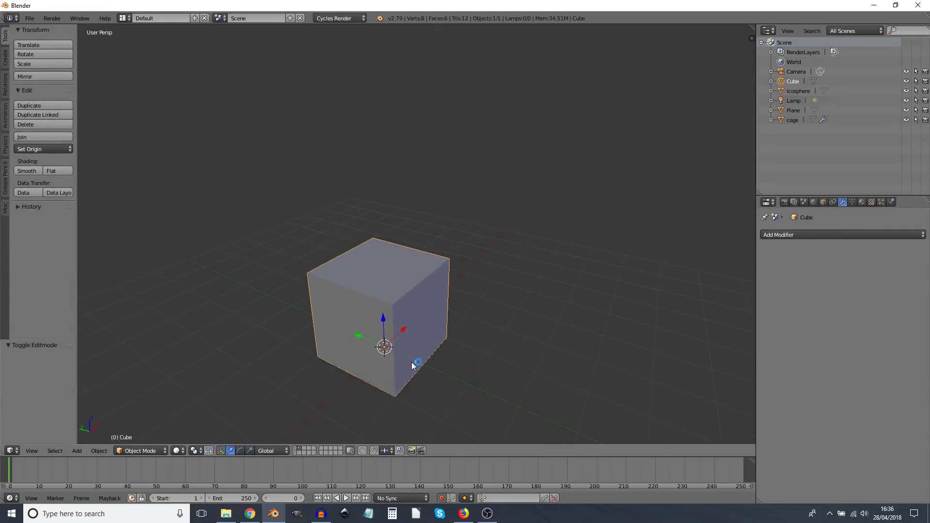
{"action": "middle_click_drag", "start_coordinate": [413, 353], "coordinate": [404, 288], "text": "shift"}
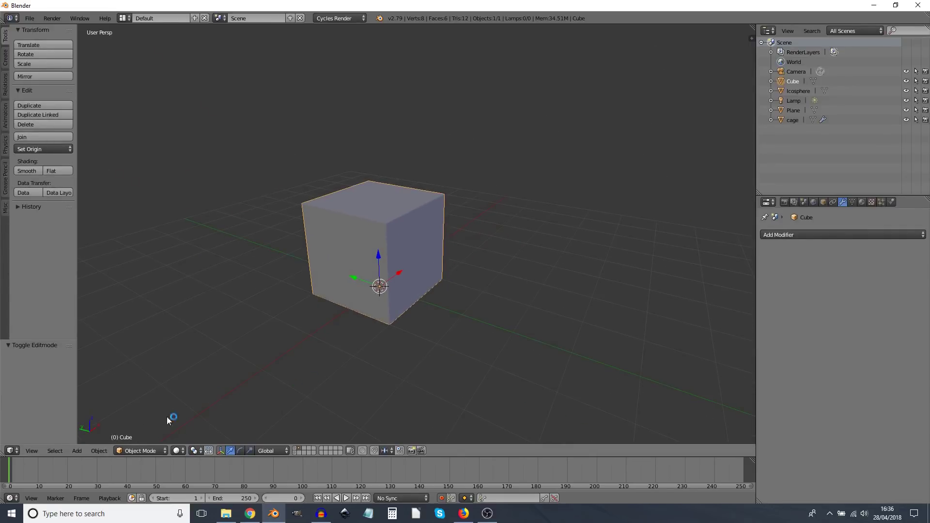
- In Weight Paint mode, paint the cube's top corners with a weight of 1.000
{"action": "left_click", "coordinate": [153, 452]}
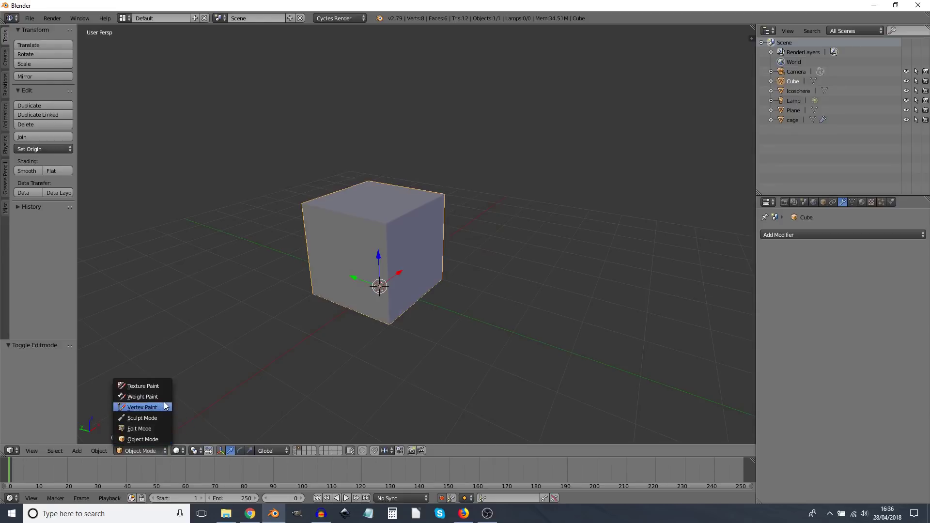
{"action": "left_click", "coordinate": [142, 396]}
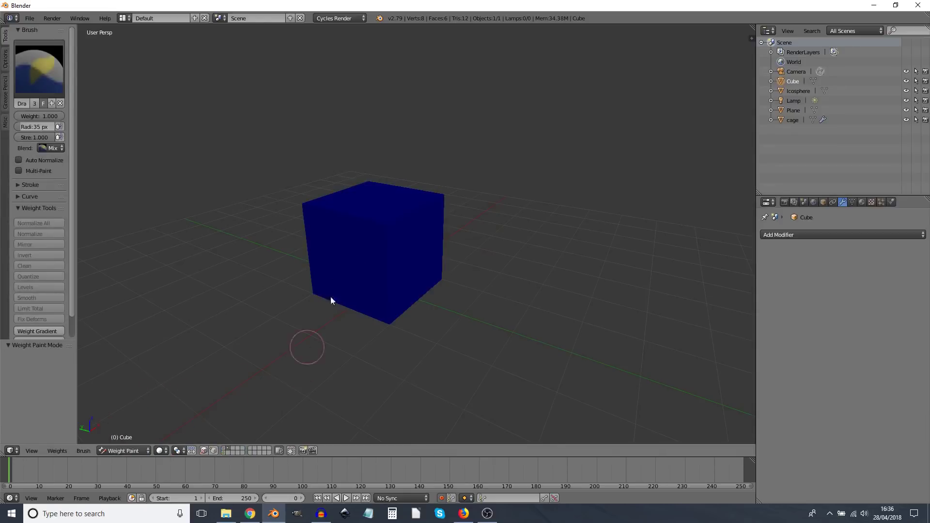
{"action": "middle_click_drag", "start_coordinate": [339, 279], "coordinate": [338, 279]}
{"action": "mouse_move", "coordinate": [364, 215]}
{"action": "left_mouse_down"}
{"action": "mouse_move", "coordinate": [365, 228]}
{"action": "mouse_move", "coordinate": [434, 203]}
{"action": "mouse_move", "coordinate": [378, 170]}
{"action": "mouse_move", "coordinate": [308, 198]}
{"action": "left_mouse_up"}
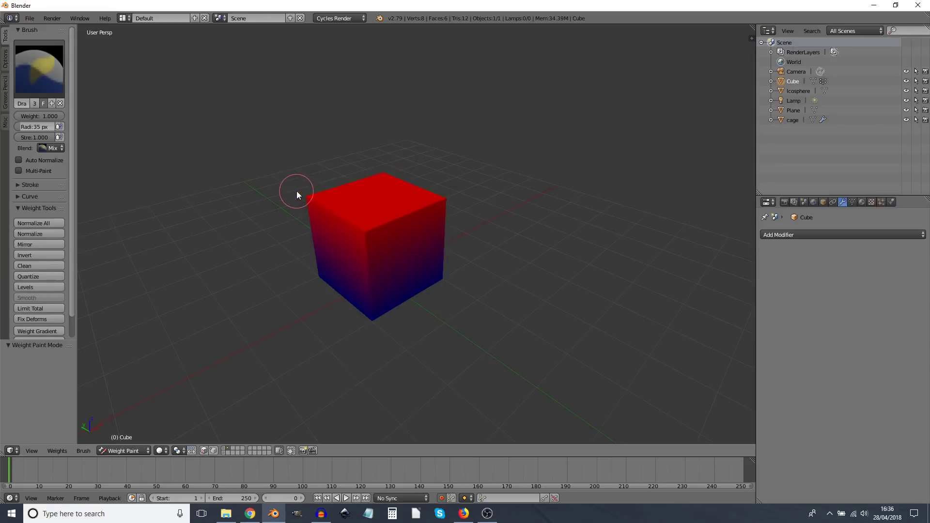
{"action": "middle_click_drag", "start_coordinate": [474, 359], "coordinate": [368, 325]}
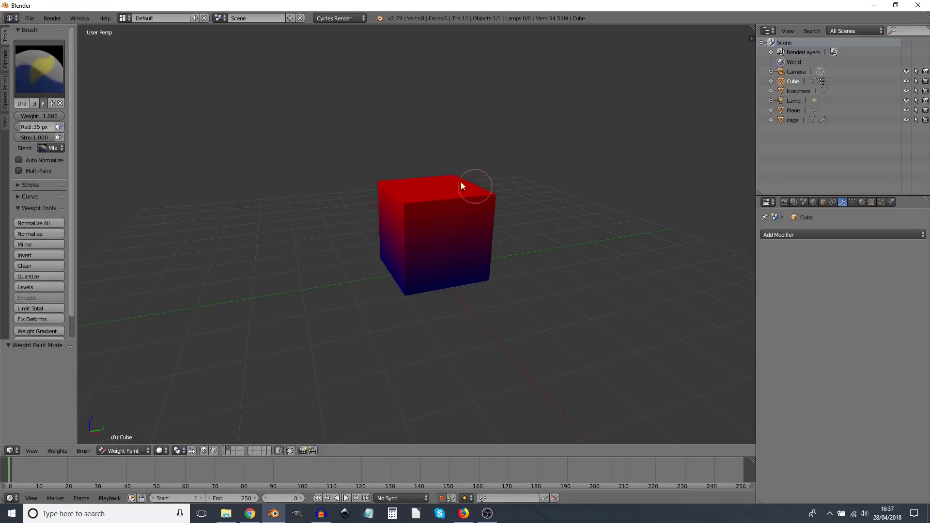
{"action": "mouse_move", "coordinate": [499, 289]}
{"action": "middle_mouse_down"}
{"action": "mouse_move", "coordinate": [475, 203]}
{"action": "mouse_move", "coordinate": [421, 203]}
{"action": "mouse_move", "coordinate": [372, 301]}
{"action": "middle_mouse_up"}
- Add two evenly spaced horizontal loop cuts around the cube in Edit Mode
{"action": "left_click", "coordinate": [127, 450]}
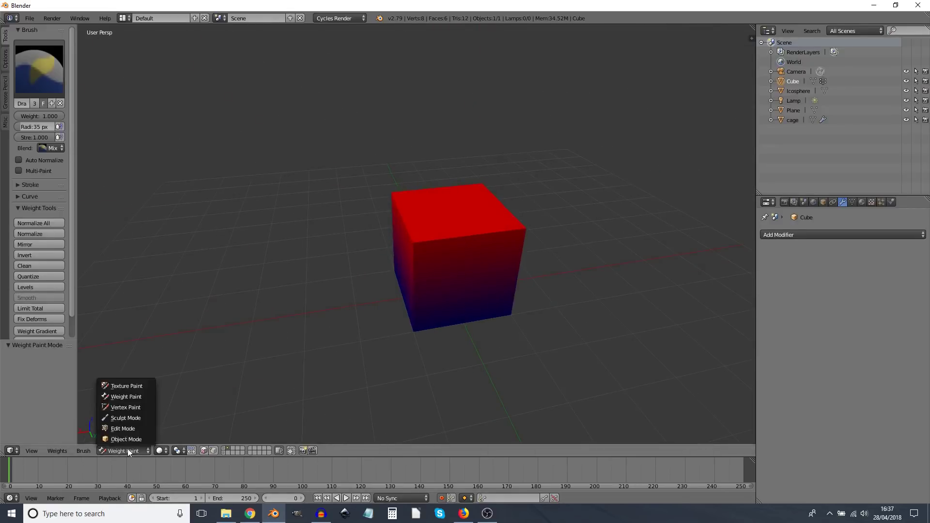
{"action": "left_click", "coordinate": [127, 428]}
{"action": "key", "text": "ctrl+r"}
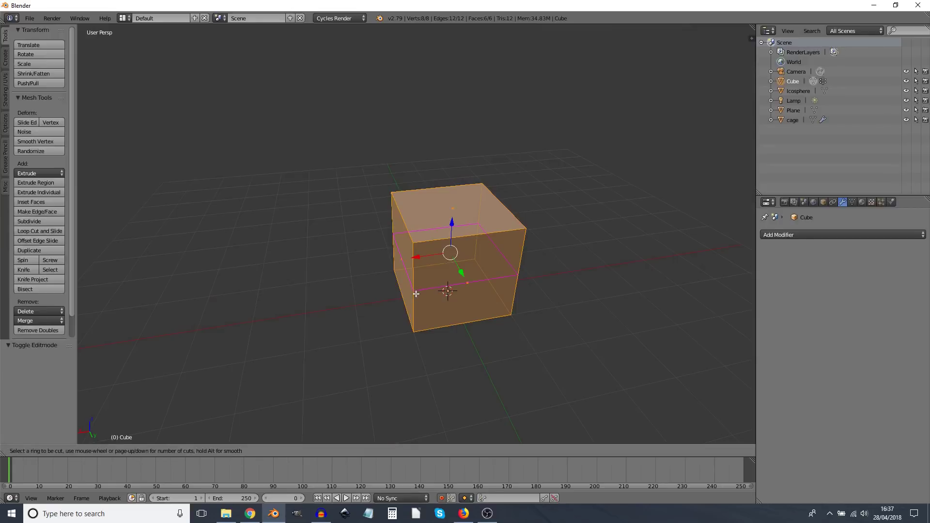
{"action": "scroll", "coordinate": [415, 292], "scroll_direction": "up", "scroll_amount": 1}
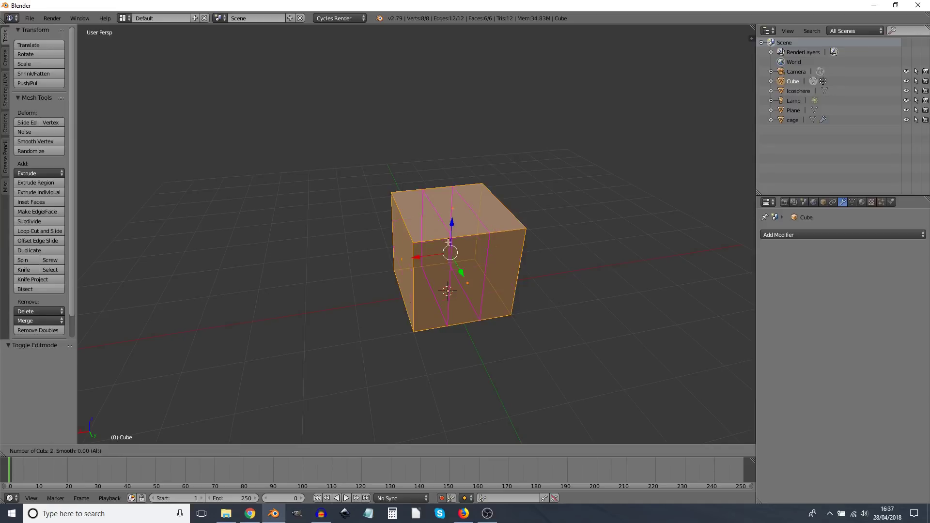
{"action": "left_click", "coordinate": [418, 283]}
{"action": "left_click", "coordinate": [420, 284]}
- Return to Weight Paint mode and examine the weight gradient across the subdivided cube
{"action": "left_click", "coordinate": [138, 449]}
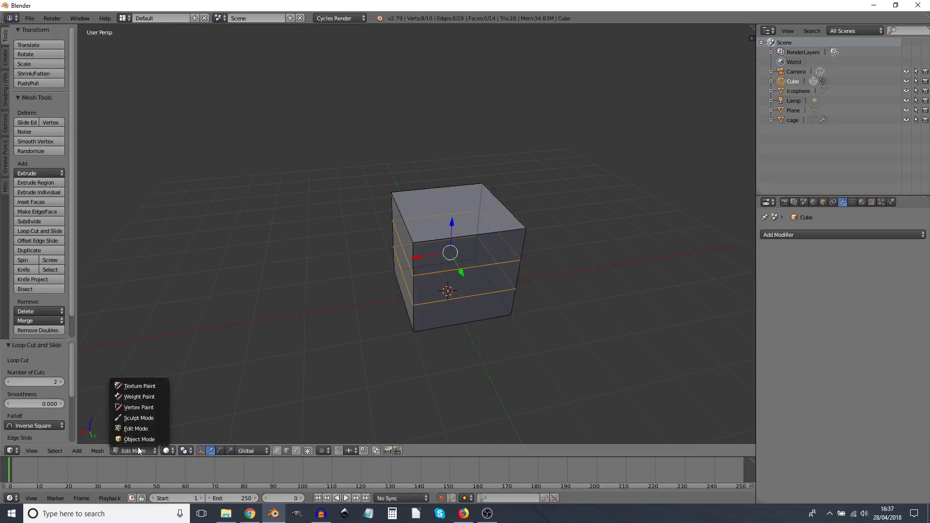
{"action": "left_click", "coordinate": [152, 396]}
{"action": "mouse_move", "coordinate": [150, 396]}
{"action": "middle_mouse_down"}
{"action": "mouse_move", "coordinate": [307, 372]}
{"action": "mouse_move", "coordinate": [346, 297]}
{"action": "middle_mouse_up"}
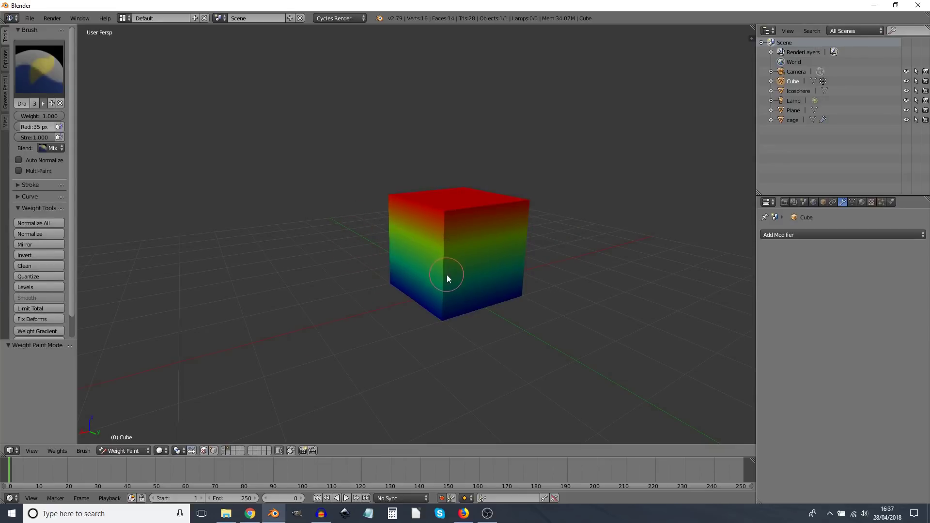
- In Edit Mode, select only the cube's lower horizontal edge loop and merge it at its center
{"action": "left_click", "coordinate": [135, 450]}
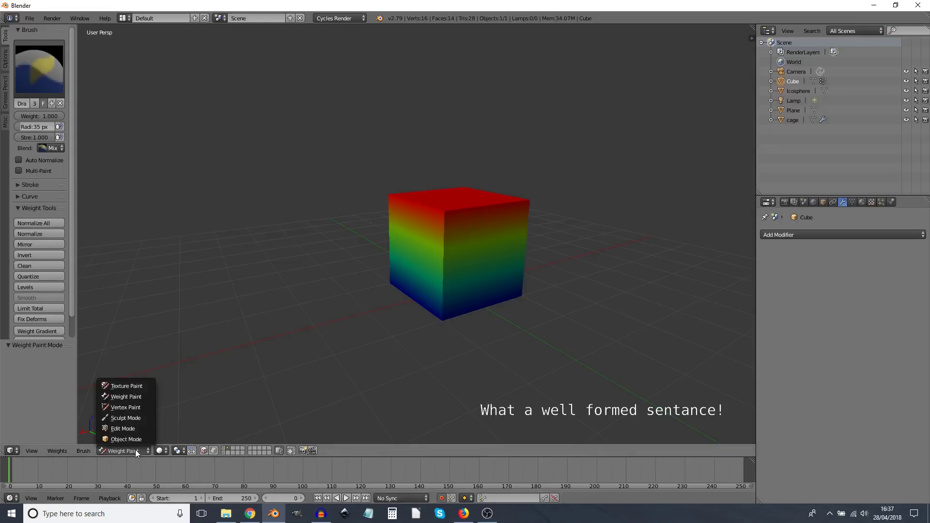
{"action": "left_click", "coordinate": [118, 428]}
{"action": "key", "text": "a"}
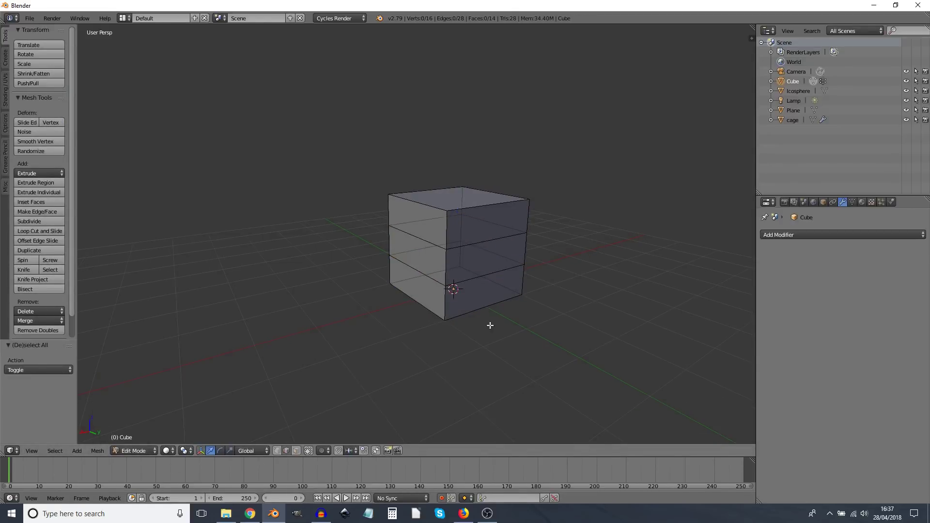
{"action": "left_click", "coordinate": [296, 450]}
{"action": "left_click", "coordinate": [286, 450]}
{"action": "right_click", "coordinate": [498, 273], "text": "alt"}
{"action": "key", "text": "alt+m"}
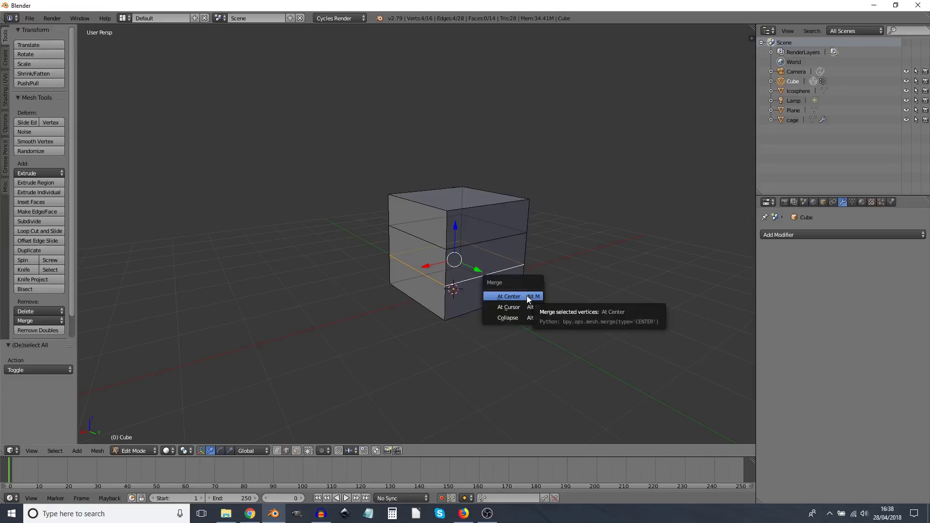
{"action": "left_click", "coordinate": [524, 295]}
{"action": "middle_click_drag", "start_coordinate": [524, 296], "coordinate": [513, 315]}
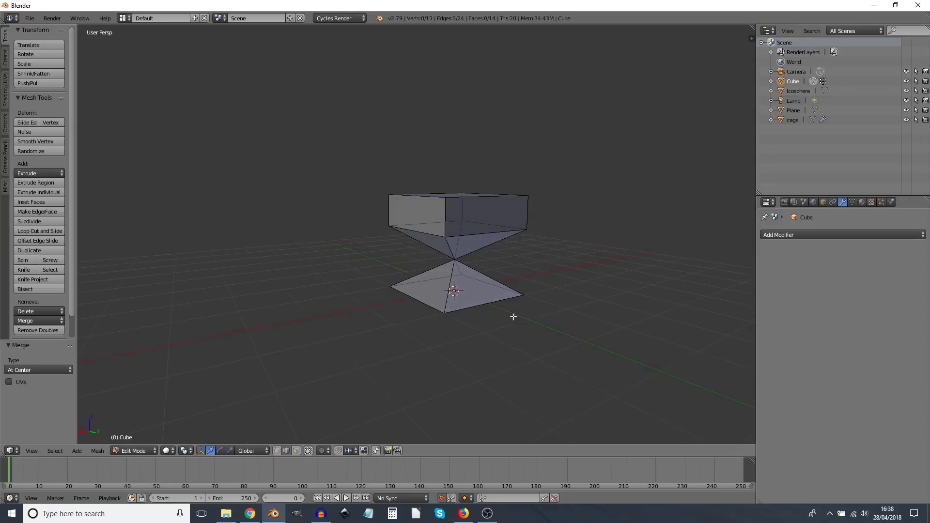
- Select the mesh's bottom face and merge its vertices at the center
{"action": "left_click", "coordinate": [296, 450]}
{"action": "middle_click_drag", "start_coordinate": [559, 387], "coordinate": [548, 347]}
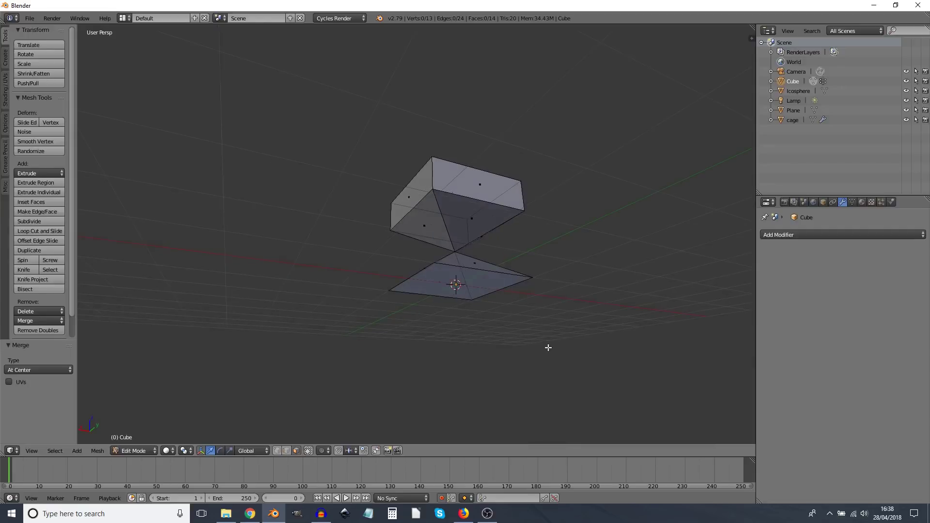
{"action": "right_click", "coordinate": [467, 288]}
{"action": "key", "text": "alt+m"}
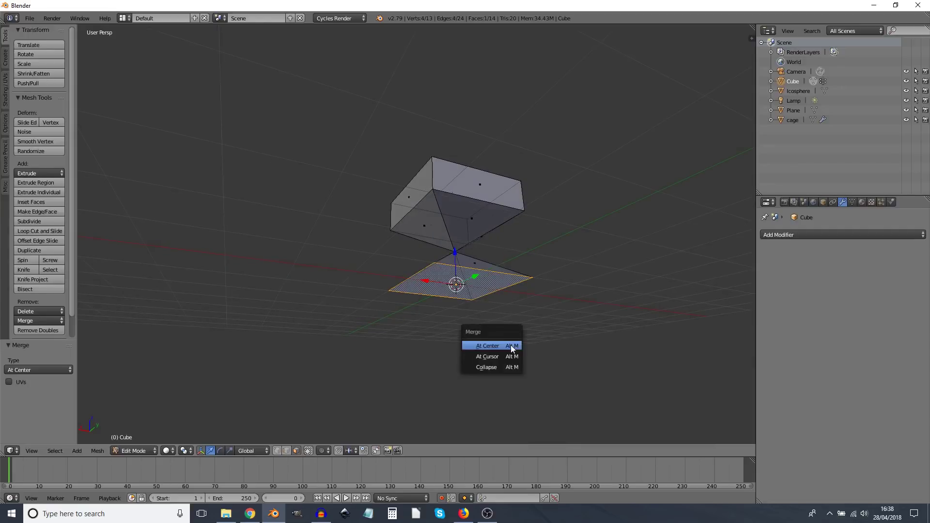
{"action": "left_click", "coordinate": [510, 345]}
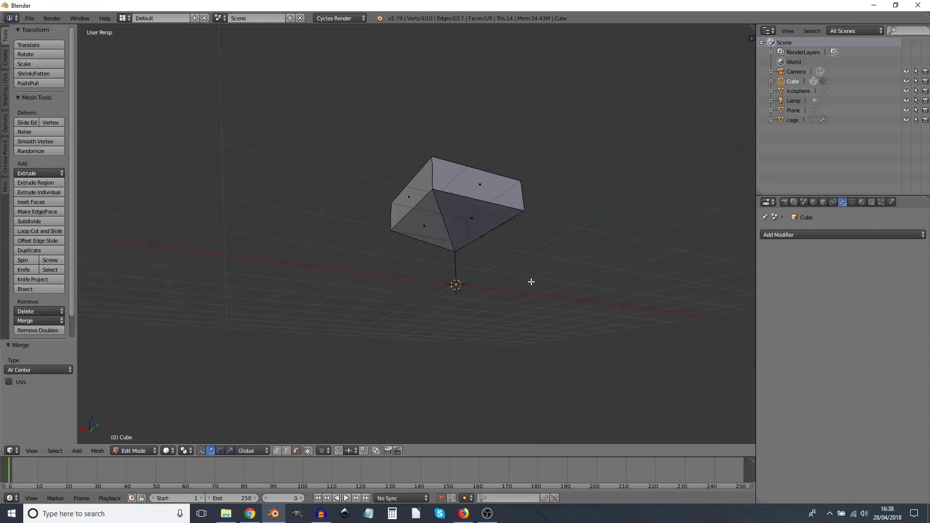
{"action": "middle_click_drag", "start_coordinate": [531, 283], "coordinate": [547, 326]}
{"action": "scroll", "coordinate": [540, 326], "scroll_direction": "up", "scroll_amount": 2}
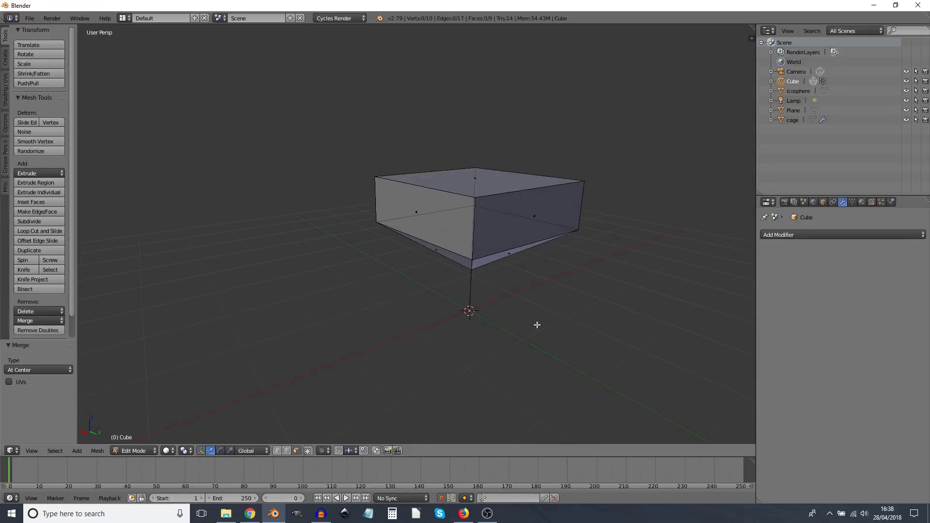
- Merge one front lower edge of the upper block at its center, and do the same for the opposite lower edge
{"action": "right_click", "coordinate": [495, 240]}
{"action": "key", "text": "alt+m"}
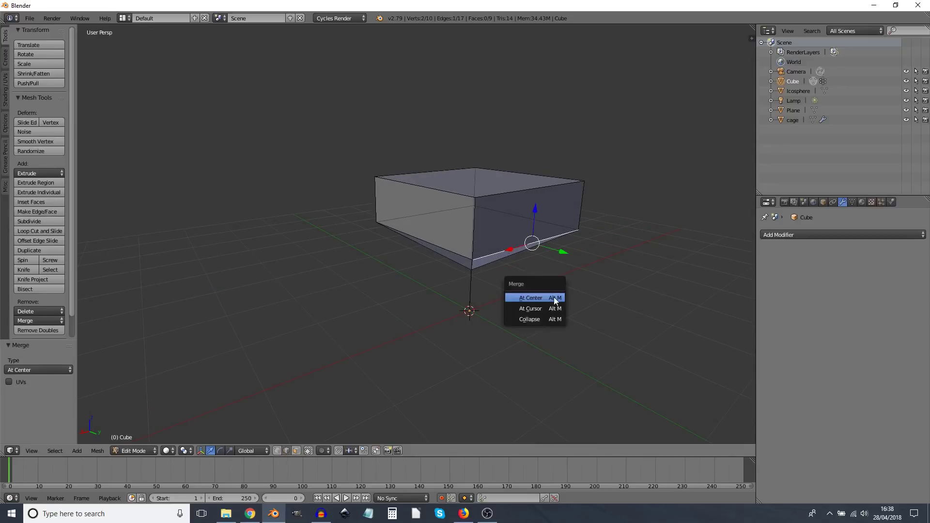
{"action": "left_click", "coordinate": [555, 297]}
{"action": "key", "text": "alt+m"}
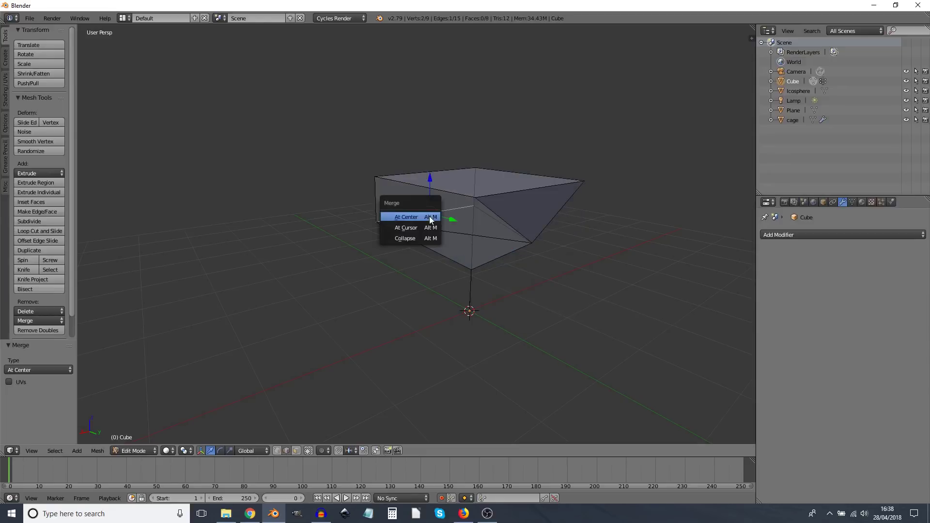
{"action": "left_click", "coordinate": [431, 217]}
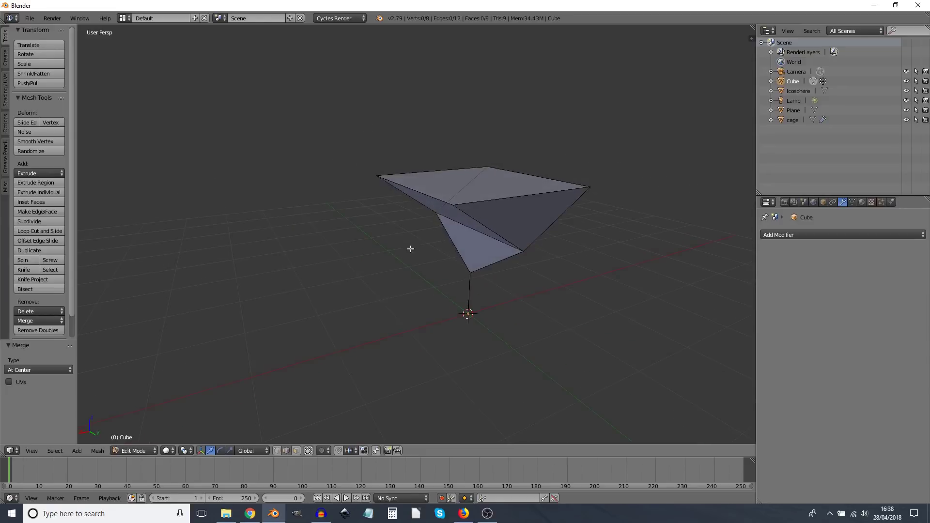
- Select the four edges of the mesh's top face plus the front edge joining the two forks, and delete those edges
{"action": "right_click", "coordinate": [494, 199]}
{"action": "middle_click_drag", "start_coordinate": [465, 212], "coordinate": [485, 209]}
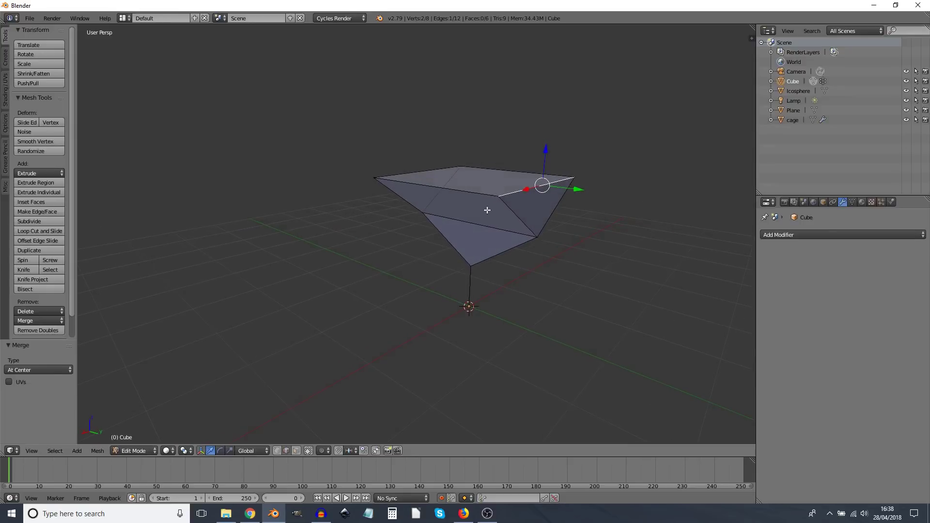
{"action": "right_click", "coordinate": [449, 191], "text": "shift"}
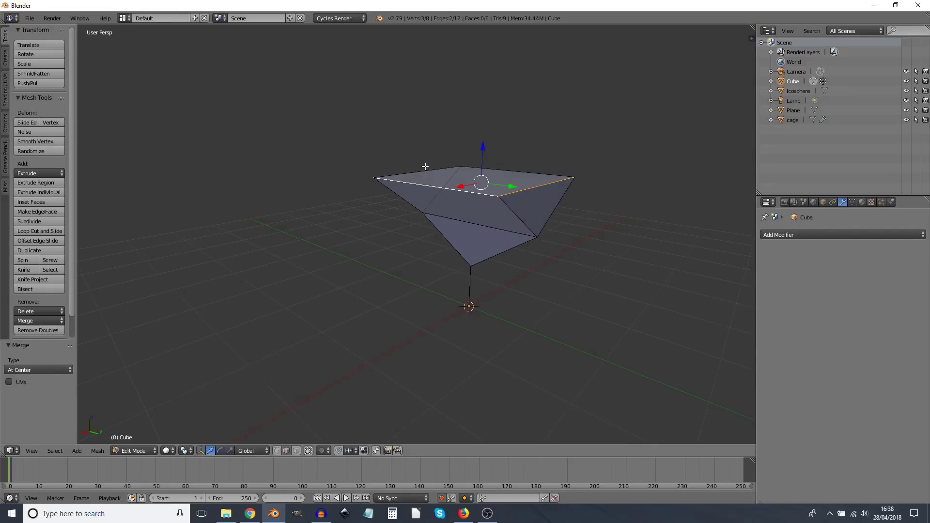
{"action": "right_click", "coordinate": [424, 167], "text": "shift"}
{"action": "right_click", "coordinate": [514, 172], "text": "shift"}
{"action": "right_click", "coordinate": [478, 227], "text": "shift"}
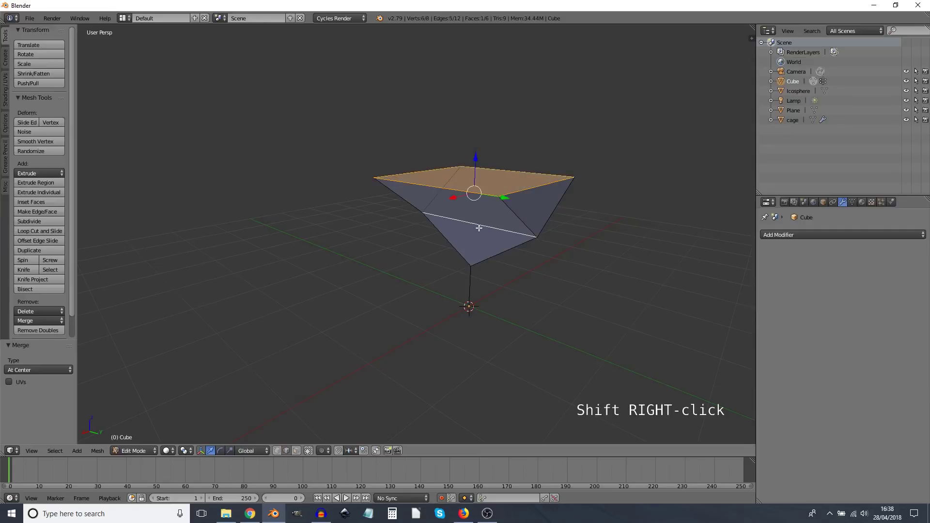
{"action": "key", "text": "x"}
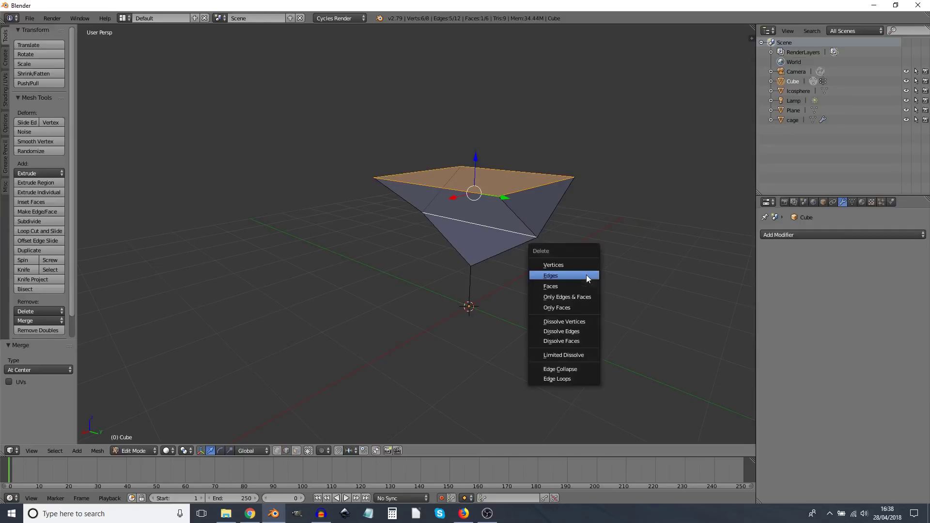
{"action": "left_click", "coordinate": [586, 275]}
{"action": "middle_click_drag", "start_coordinate": [585, 274], "coordinate": [554, 277]}
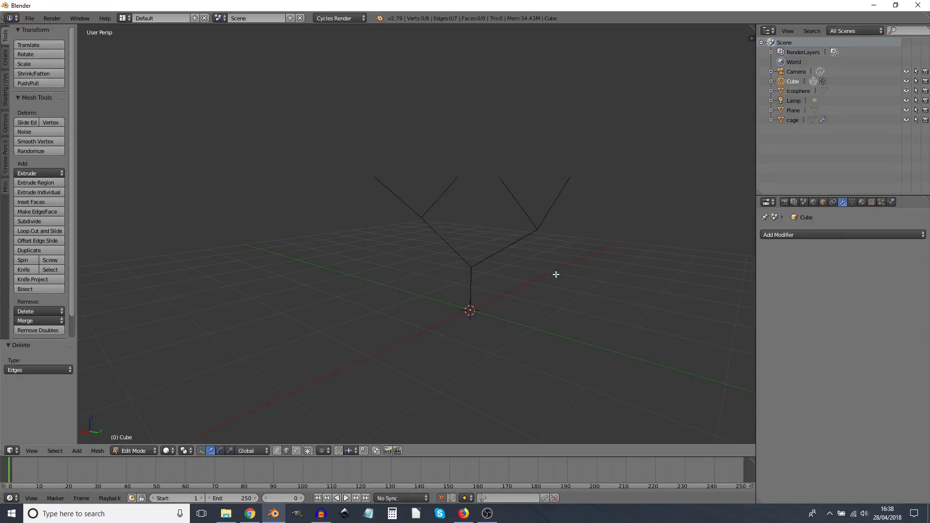
- Inspect the remaining branch wire in Weight Paint mode and return to Edit Mode
{"action": "left_click", "coordinate": [124, 452]}
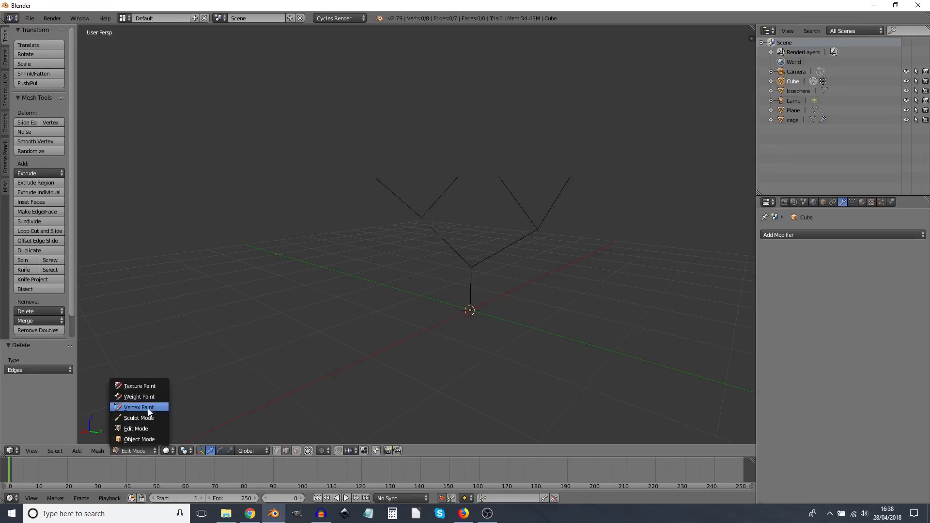
{"action": "left_click", "coordinate": [140, 397]}
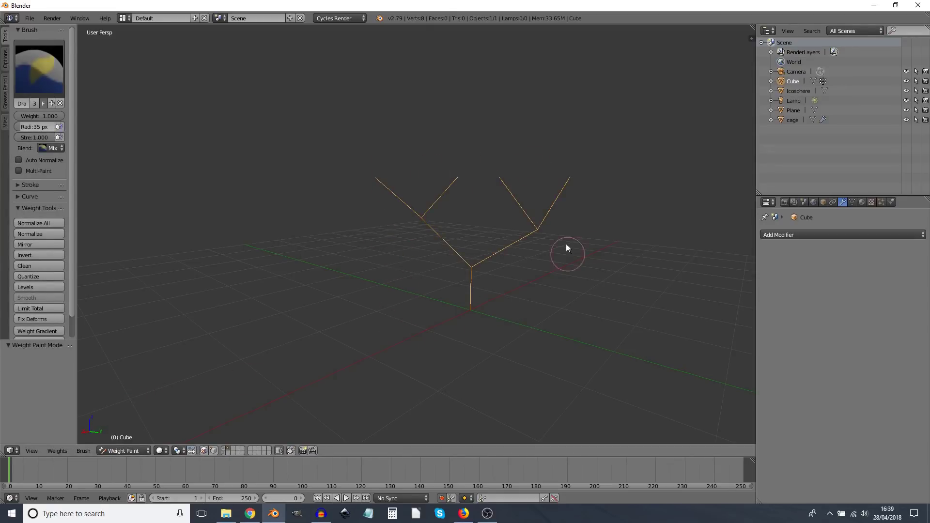
{"action": "left_click", "coordinate": [124, 451]}
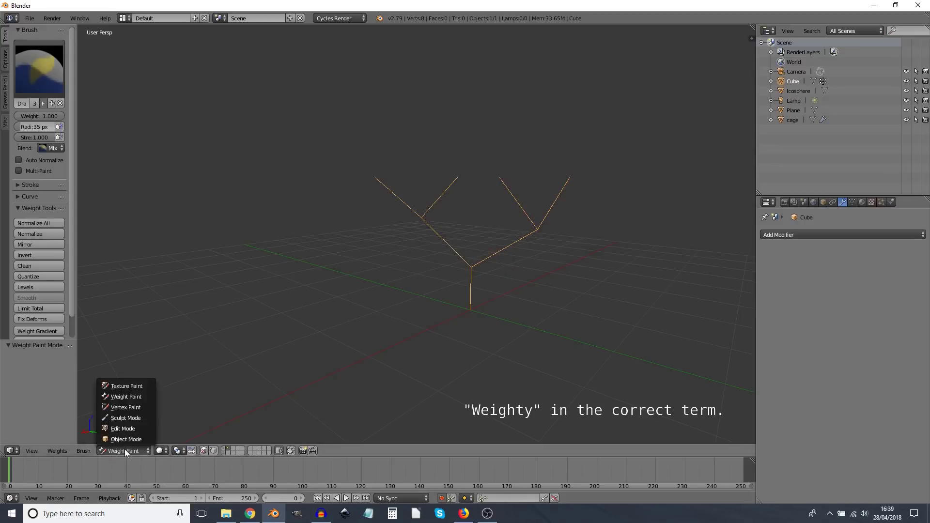
{"action": "left_click", "coordinate": [122, 428]}
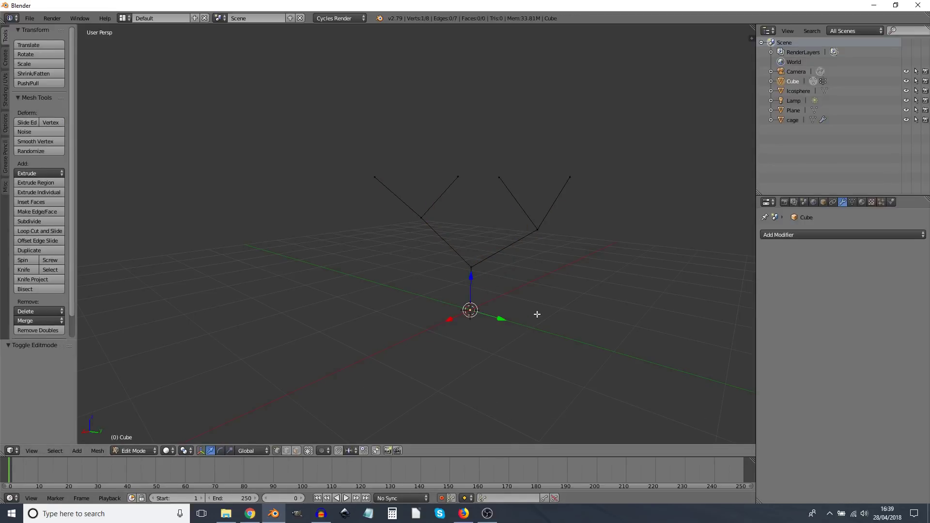
- Select only the two edges of the lower fork, smooth their vertices and lower them about 0.115 along Z
{"action": "middle_click_drag", "start_coordinate": [537, 314], "coordinate": [512, 288]}
{"action": "left_click", "coordinate": [455, 262]}
{"action": "left_click", "coordinate": [540, 220], "text": "shift"}
{"action": "left_click", "coordinate": [403, 226], "text": "shift"}
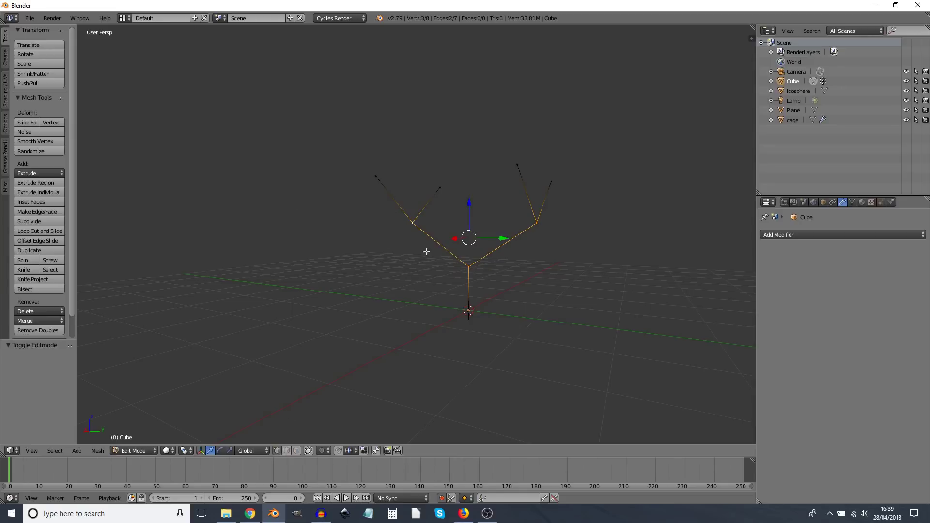
{"action": "left_click", "coordinate": [287, 450]}
{"action": "right_click", "coordinate": [450, 250]}
{"action": "right_click", "coordinate": [499, 246], "text": "shift"}
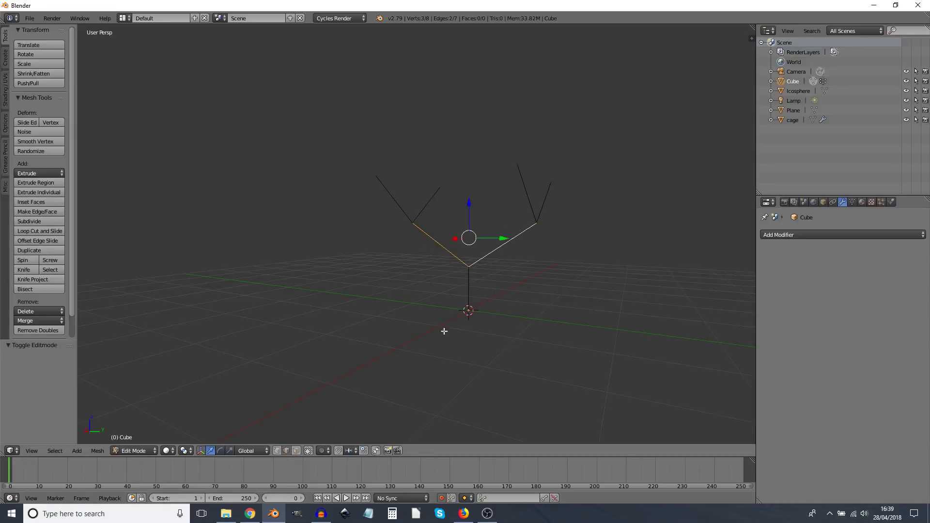
{"action": "left_click", "coordinate": [28, 138]}
{"action": "middle_click_drag", "start_coordinate": [489, 252], "coordinate": [473, 197]}
{"action": "left_click_drag", "start_coordinate": [461, 197], "coordinate": [461, 205]}
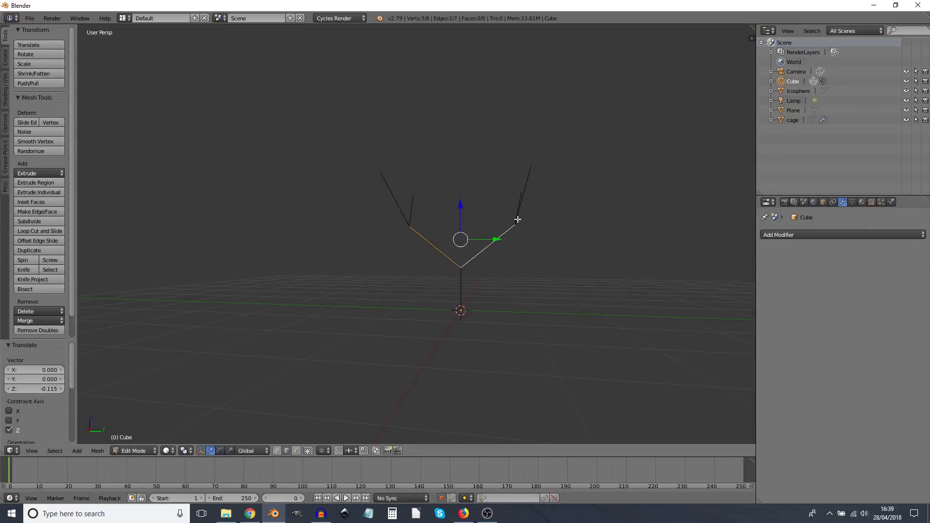
- Switch to vertex selection, move an upper fork vertex freely to make the branch irregular, and return to Object Mode
{"action": "left_click", "coordinate": [277, 450]}
{"action": "right_click", "coordinate": [518, 227]}
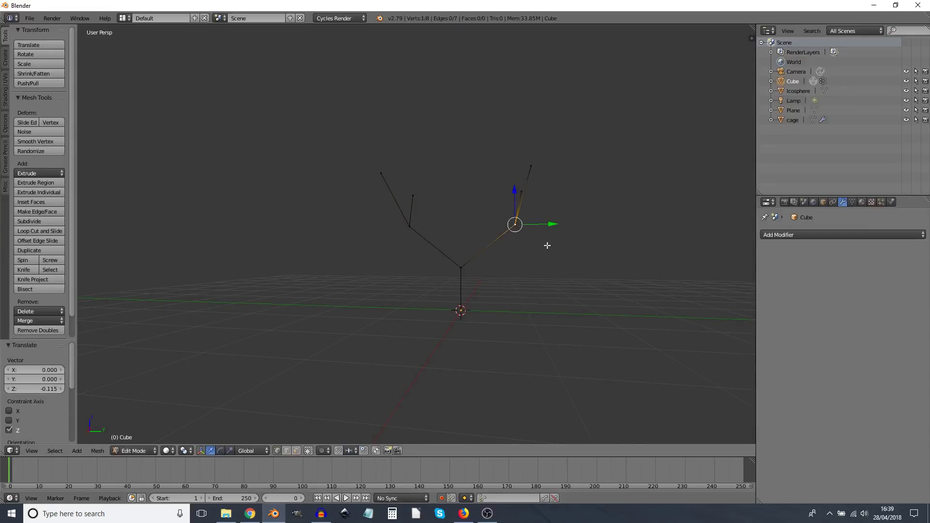
{"action": "key", "text": "g"}
{"action": "left_click", "coordinate": [529, 240]}
{"action": "middle_click_drag", "start_coordinate": [529, 241], "coordinate": [427, 268]}
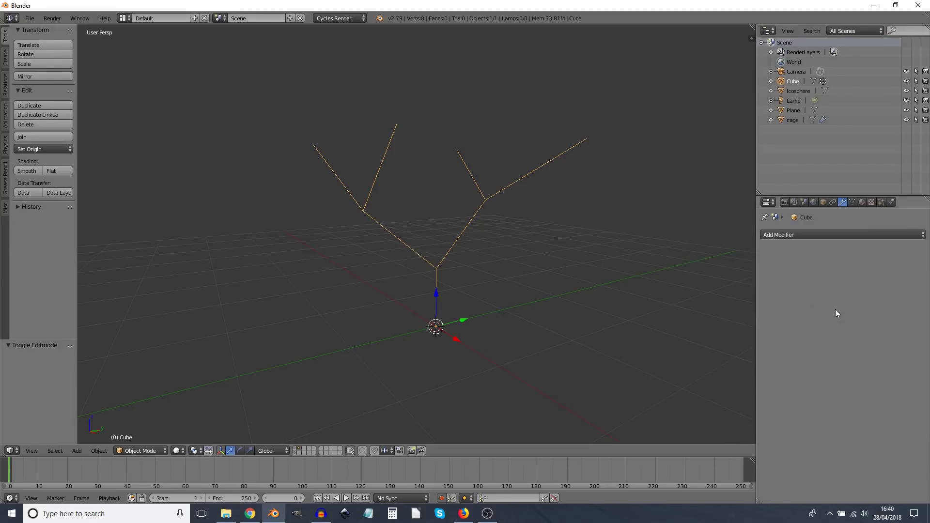
- Add a Shrinkwrap modifier to the branch object and show the first layer with the cage as well
{"action": "left_click", "coordinate": [824, 233]}
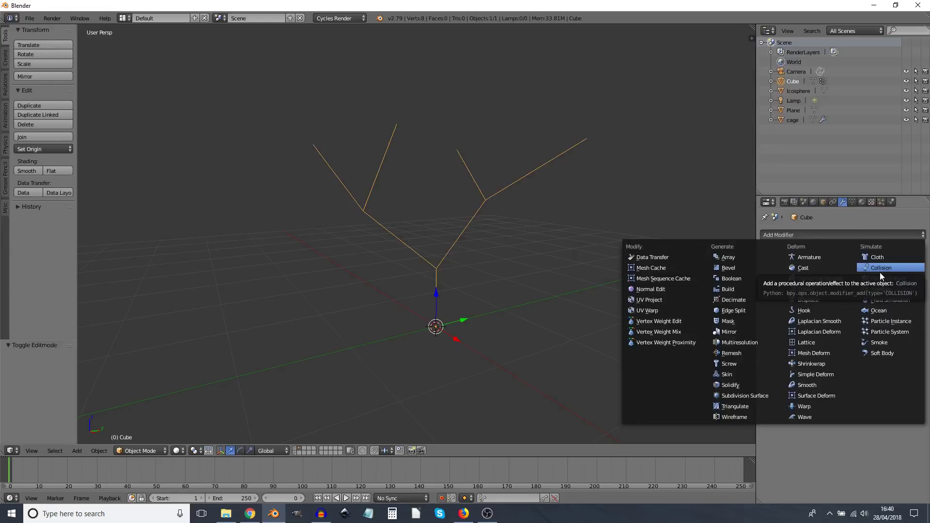
{"action": "left_click", "coordinate": [841, 363]}
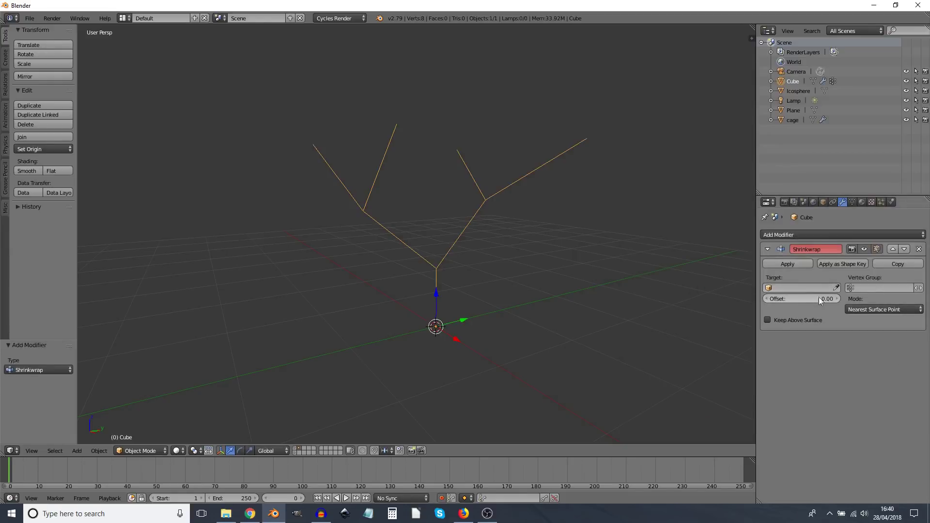
{"action": "left_click", "coordinate": [836, 286]}
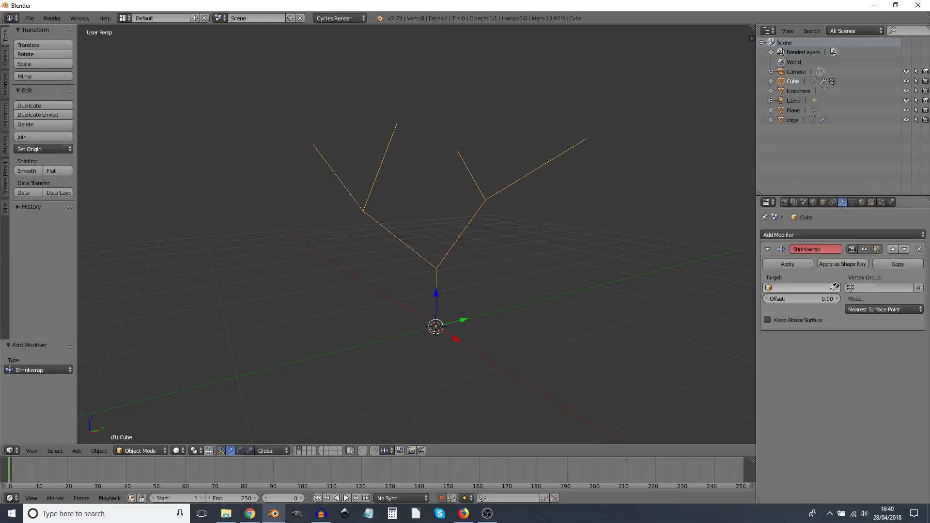
{"action": "left_click", "coordinate": [297, 450], "text": "shift"}
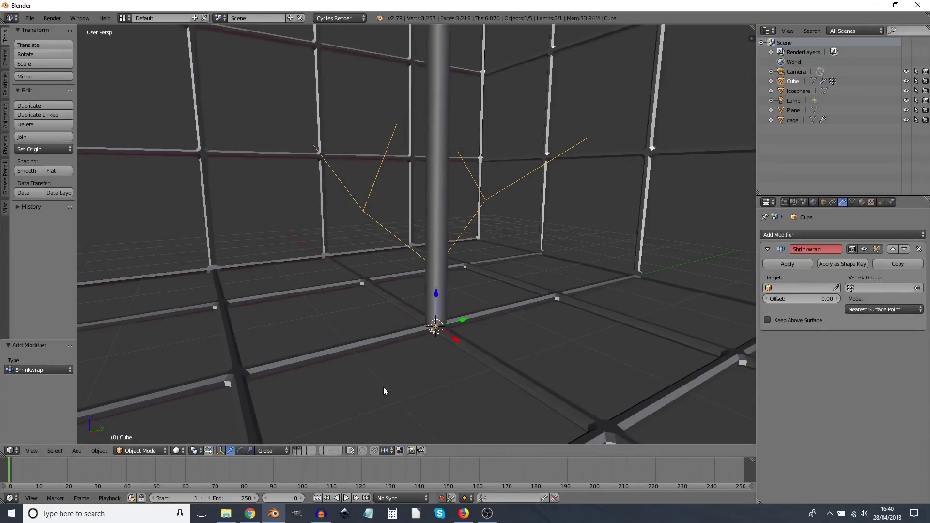
- Move the branch object up 4 units along Z to the ball on top of the pole
{"action": "scroll", "coordinate": [388, 383], "scroll_direction": "down", "scroll_amount": 4}
{"action": "middle_click_drag", "start_coordinate": [394, 368], "coordinate": [471, 257]}
{"action": "left_click_drag", "start_coordinate": [423, 247], "coordinate": [419, 52]}
{"action": "middle_click_drag", "start_coordinate": [468, 101], "coordinate": [416, 290]}
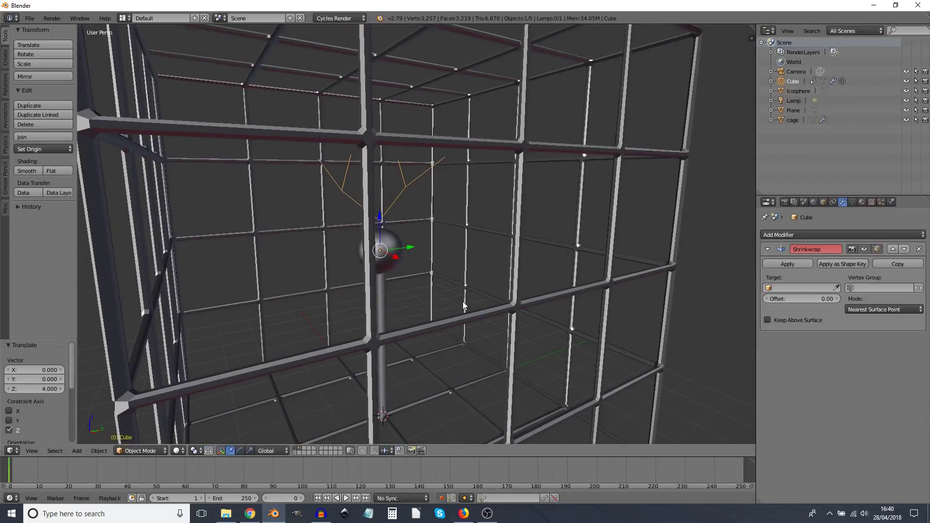
- From the front view, scale the branch object up by a factor of 2
{"action": "key", "text": "KP_1"}
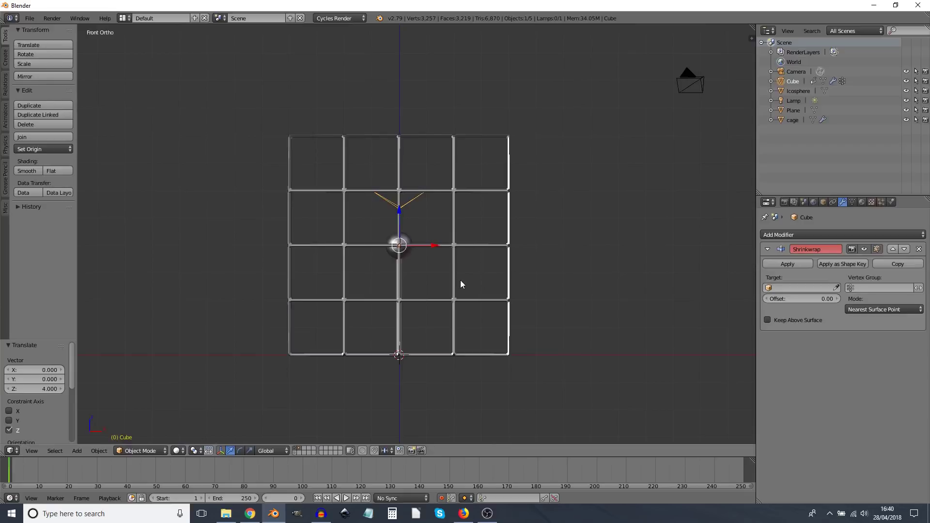
{"action": "key", "text": "s"}
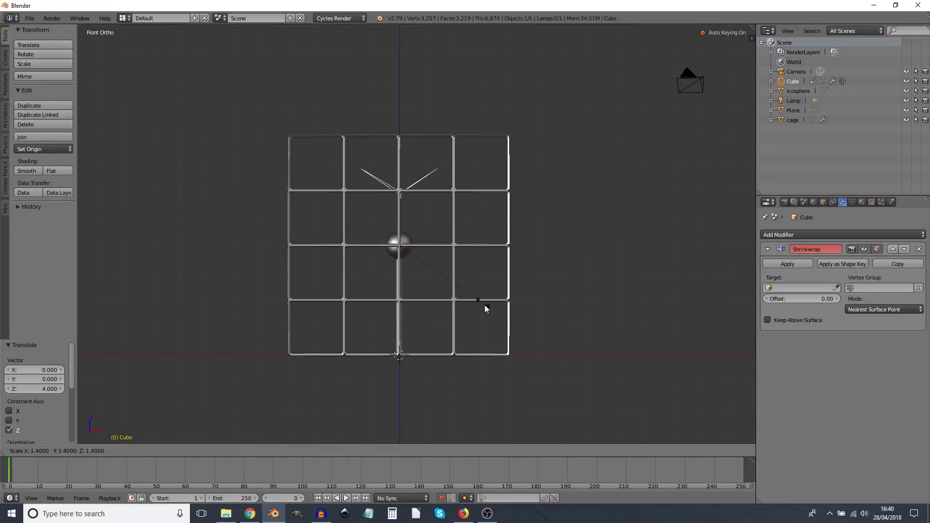
{"action": "left_click", "coordinate": [499, 344]}
{"action": "middle_click_drag", "start_coordinate": [501, 294], "coordinate": [435, 268]}
{"action": "scroll", "coordinate": [435, 269], "scroll_direction": "up", "scroll_amount": 2}
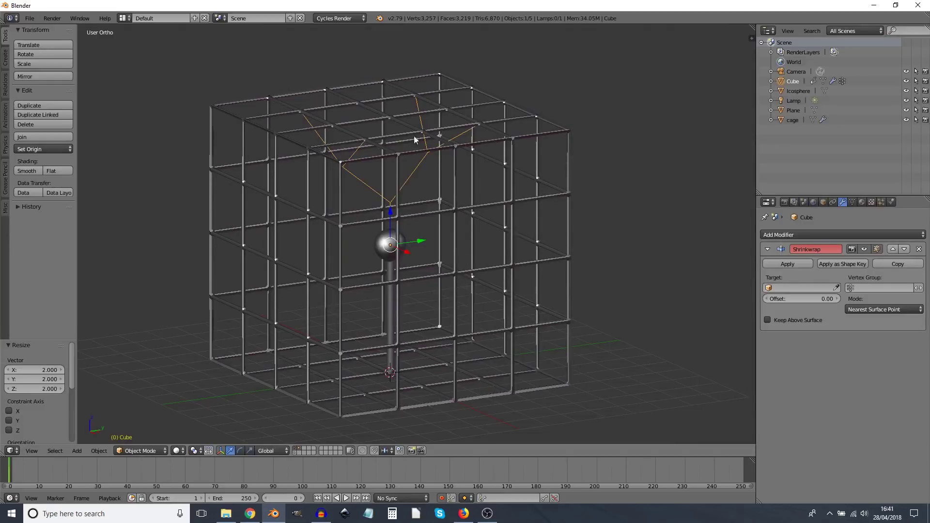
- Set the Shrinkwrap modifier's target to the cage and its vertex group to Group
{"action": "left_click", "coordinate": [836, 287]}
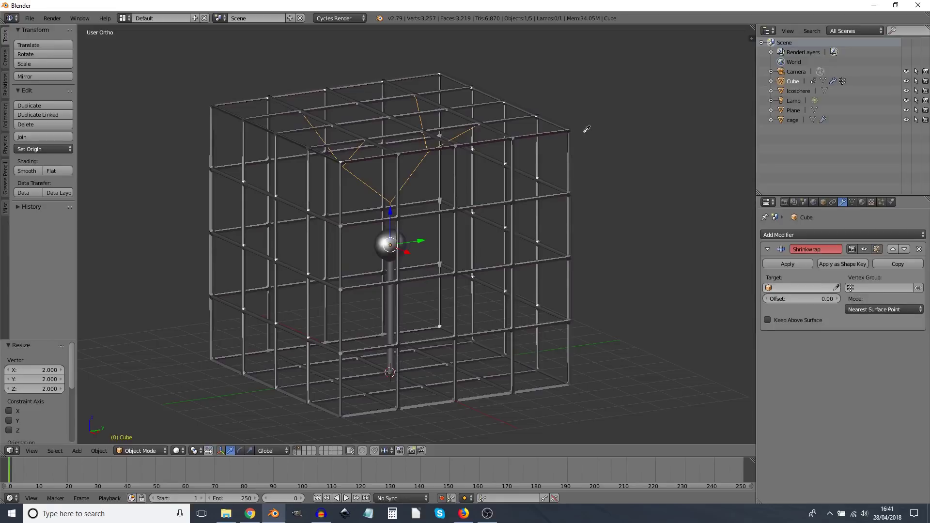
{"action": "left_click", "coordinate": [570, 127]}
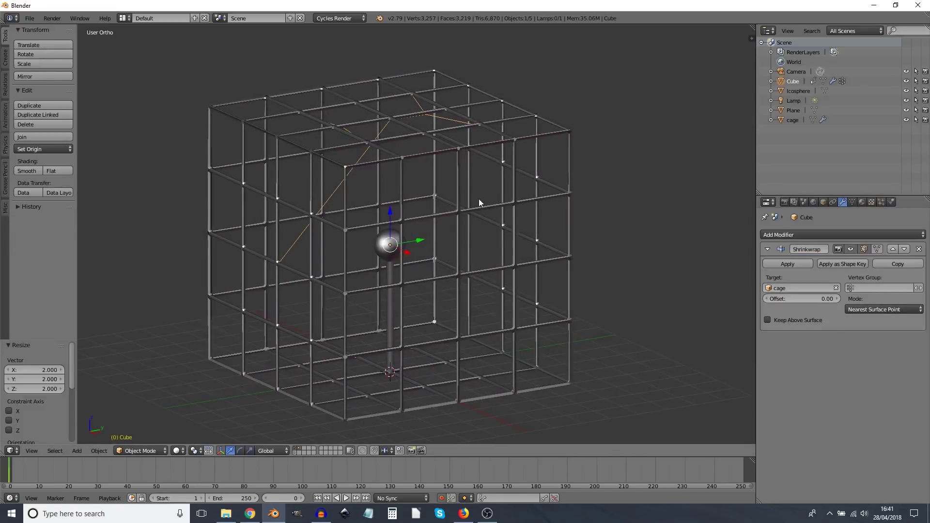
{"action": "left_click", "coordinate": [901, 288]}
{"action": "left_click", "coordinate": [831, 301]}
- Set the pivot point for transformations to Median Point
{"action": "mouse_move", "coordinate": [470, 266]}
{"action": "middle_mouse_down"}
{"action": "mouse_move", "coordinate": [475, 256]}
{"action": "mouse_move", "coordinate": [469, 263]}
{"action": "middle_mouse_up"}
{"action": "left_click", "coordinate": [196, 451]}
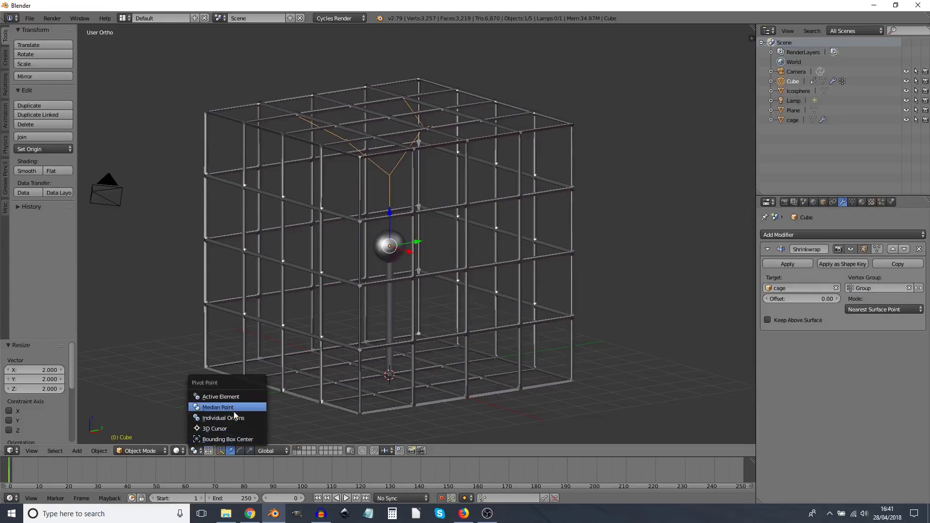
{"action": "left_click", "coordinate": [212, 409]}
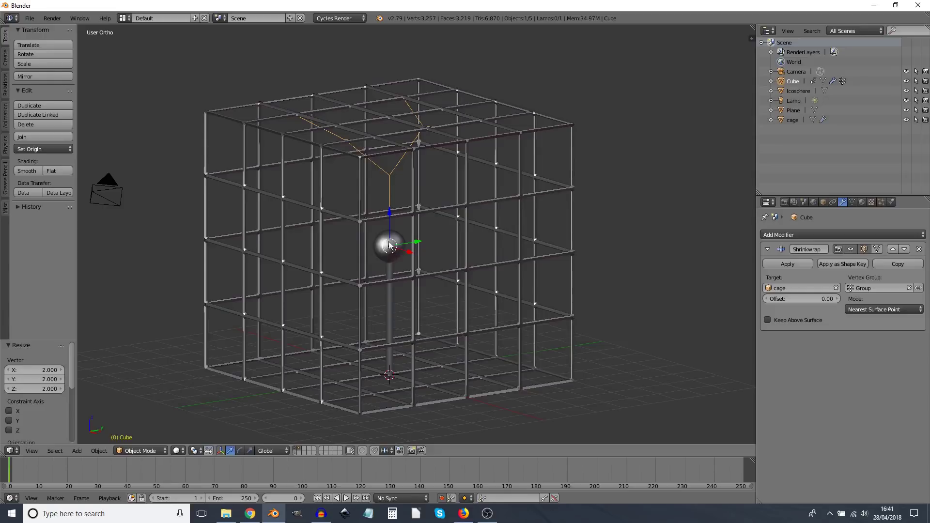
- Try a free trackball rotation of the branch object inside the cage to test the shrinkwrap
{"action": "key", "text": "r"}
{"action": "key", "text": "r"}
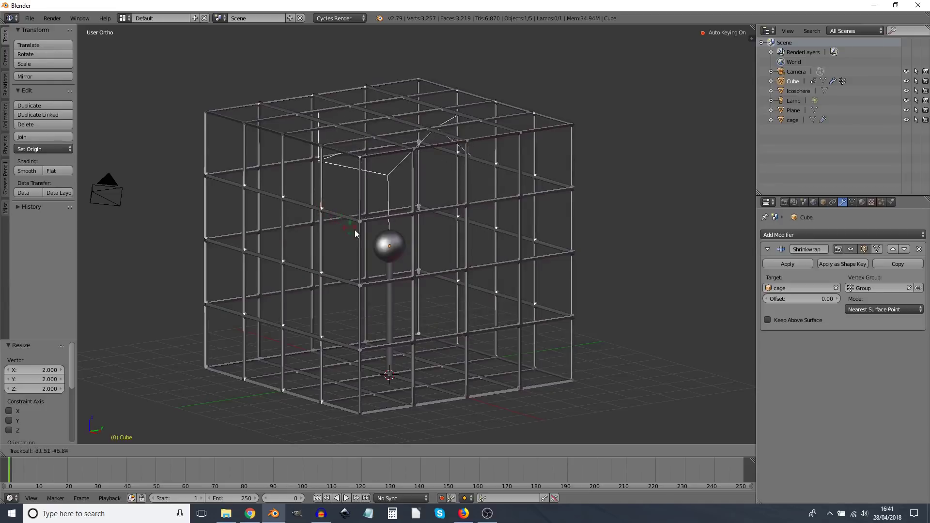
{"action": "right_click", "coordinate": [369, 285]}
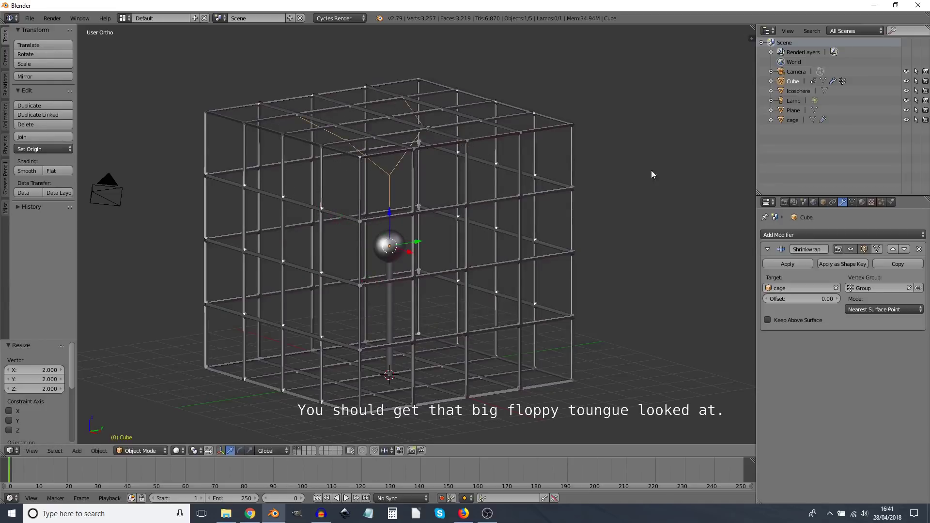
- Add a Subdivision Surface modifier to the branch object with 5 view and 5 render subdivisions
{"action": "left_click", "coordinate": [778, 235]}
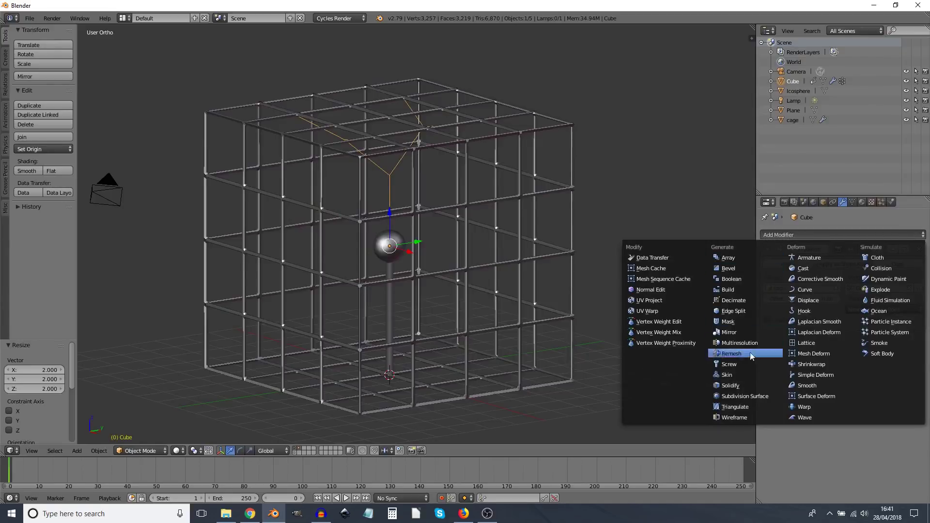
{"action": "left_click", "coordinate": [751, 394]}
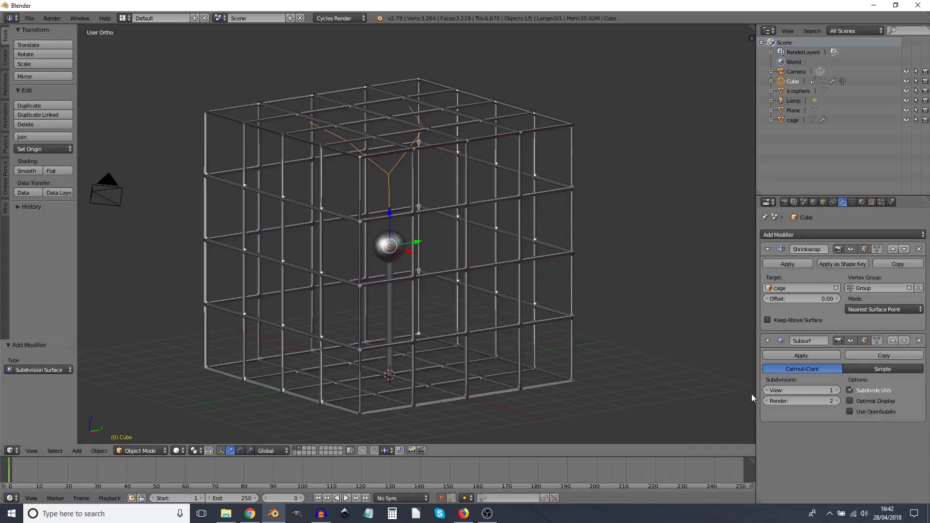
{"action": "left_click", "coordinate": [837, 390]}
{"action": "left_click", "coordinate": [836, 390]}
{"action": "left_click", "coordinate": [837, 401]}
{"action": "left_click", "coordinate": [836, 401]}
- Try a trackball rotation of the subdivided branch to test how it bends along the cage
{"action": "key", "text": "r"}
{"action": "key", "text": "r"}
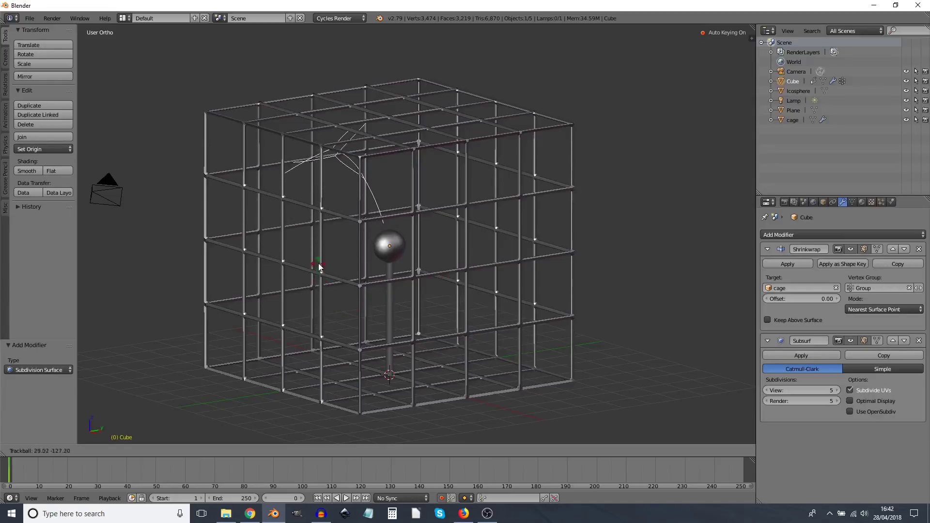
{"action": "key", "text": "Escape"}
- Examine the branch and the upper part of the cage in a slightly turned orthographic front view
{"action": "scroll", "coordinate": [384, 219], "scroll_direction": "up", "scroll_amount": 3}
{"action": "key", "text": "KP_1"}
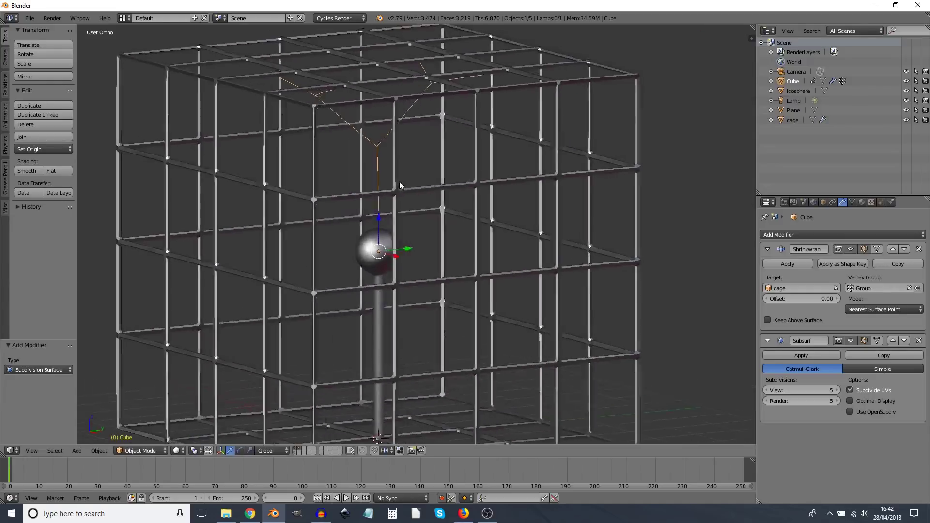
{"action": "key", "text": "KP_5"}
{"action": "scroll", "coordinate": [386, 174], "scroll_direction": "up", "scroll_amount": 1}
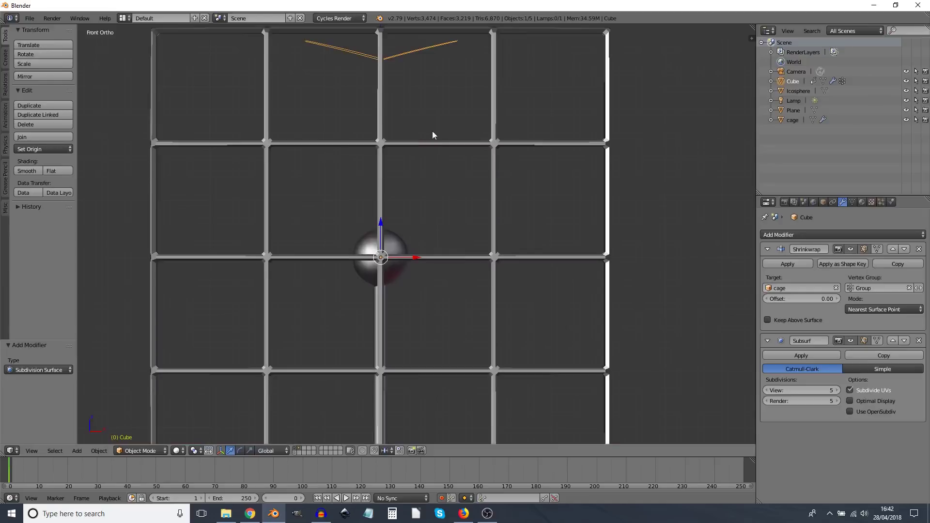
{"action": "key", "text": "KP_6"}
{"action": "key", "text": "KP_6"}
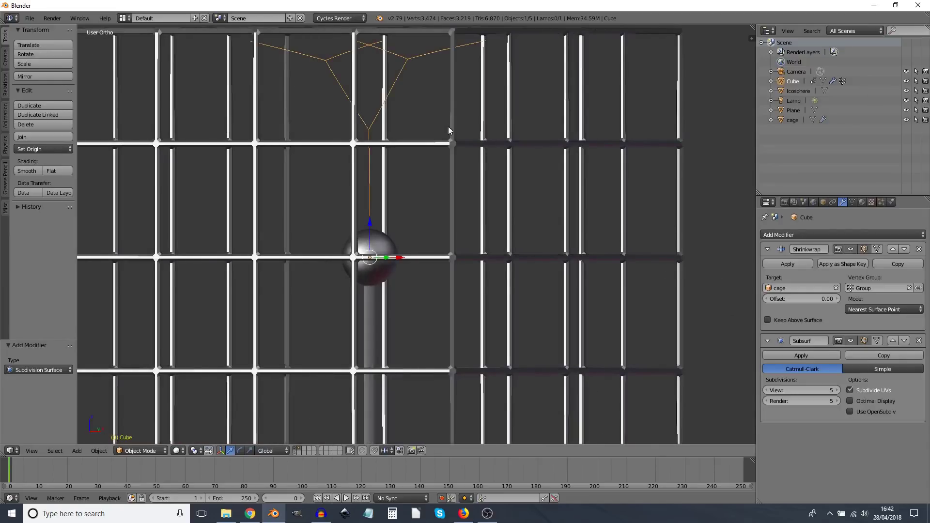
{"action": "middle_click_drag", "start_coordinate": [431, 116], "coordinate": [424, 243], "text": "shift"}
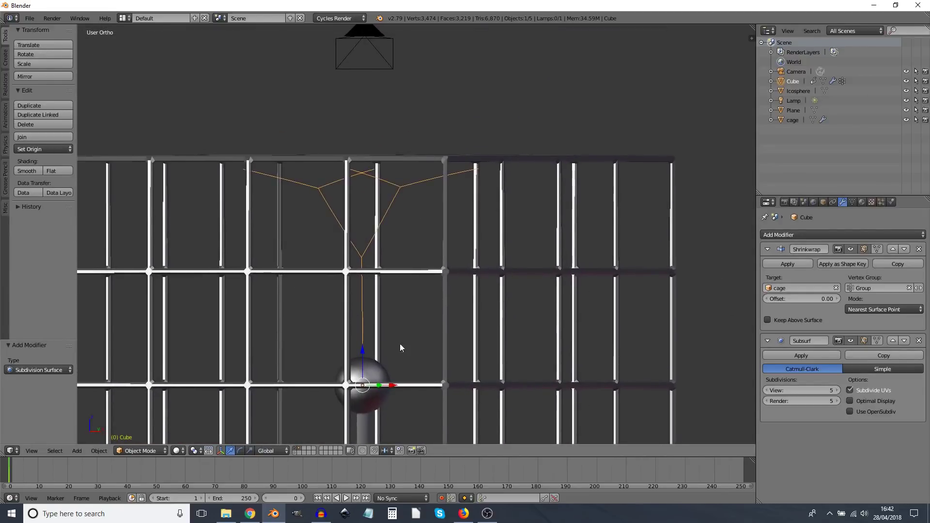
- Switch the branch's Subdivision Surface modifier to Simple and try a trackball rotation of the branch inside the cage
{"action": "key", "text": "a"}
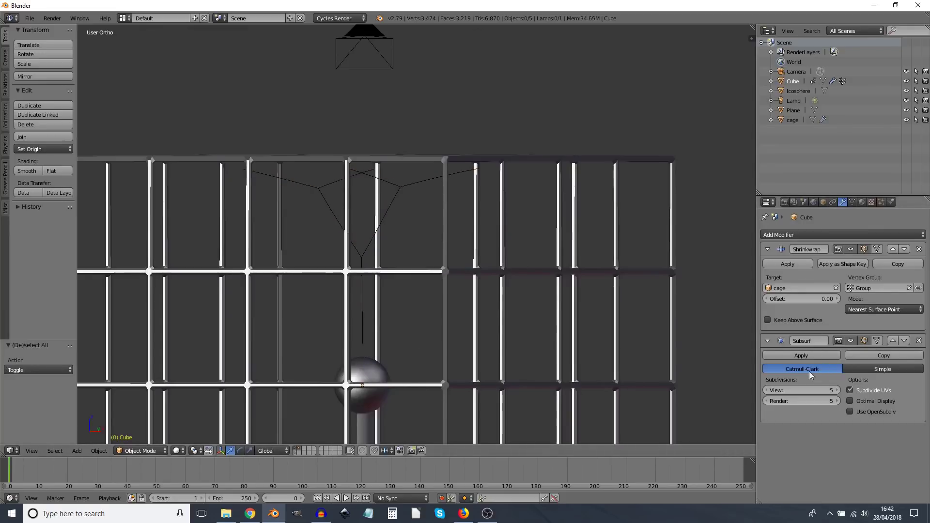
{"action": "left_click", "coordinate": [869, 368]}
{"action": "middle_click_drag", "start_coordinate": [484, 269], "coordinate": [373, 271]}
{"action": "right_click", "coordinate": [361, 268]}
{"action": "key", "text": "r"}
{"action": "key", "text": "r"}
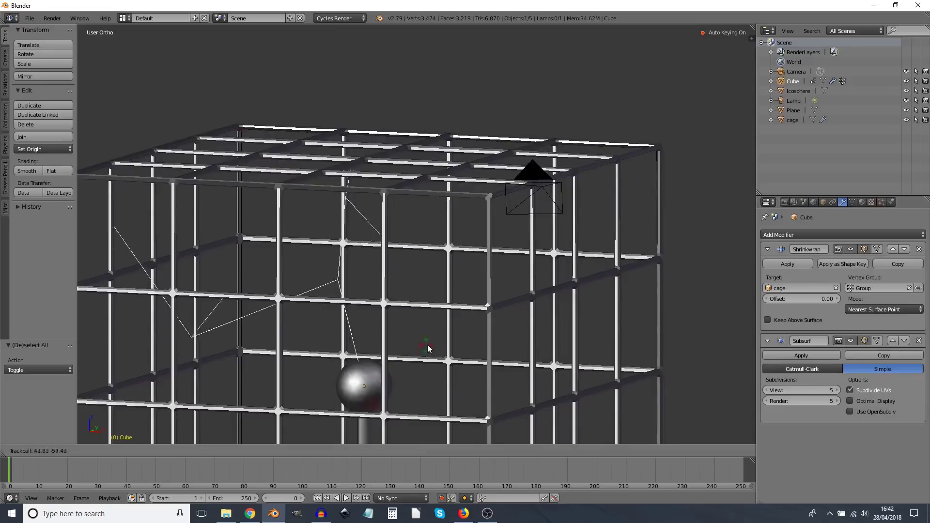
{"action": "right_click", "coordinate": [461, 333]}
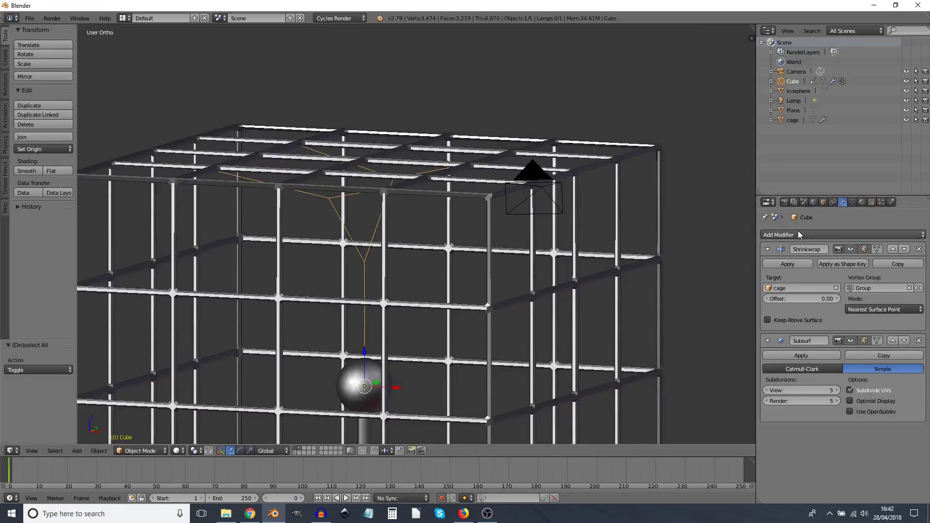
- Add a Displace modifier to the branch object and create a new texture for it
{"action": "left_click", "coordinate": [797, 230]}
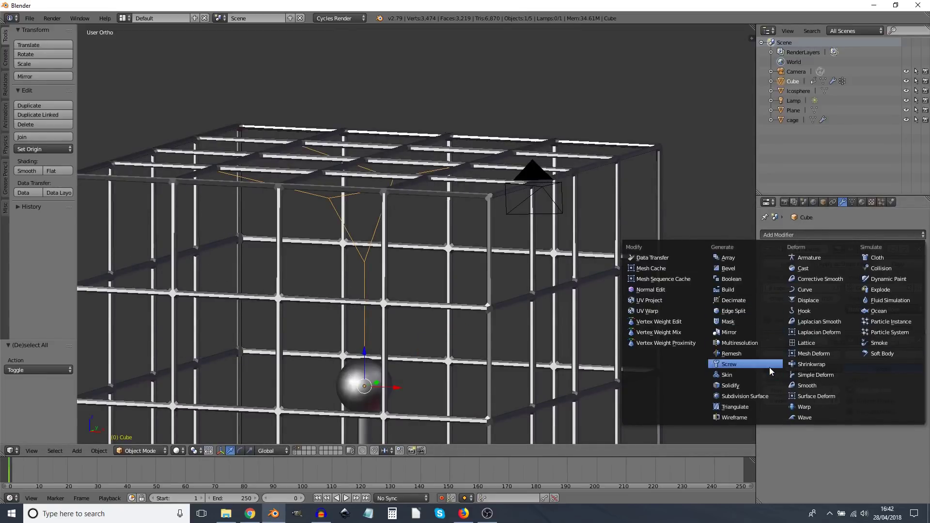
{"action": "left_click", "coordinate": [833, 300]}
{"action": "scroll", "coordinate": [872, 336], "scroll_direction": "down", "scroll_amount": 2}
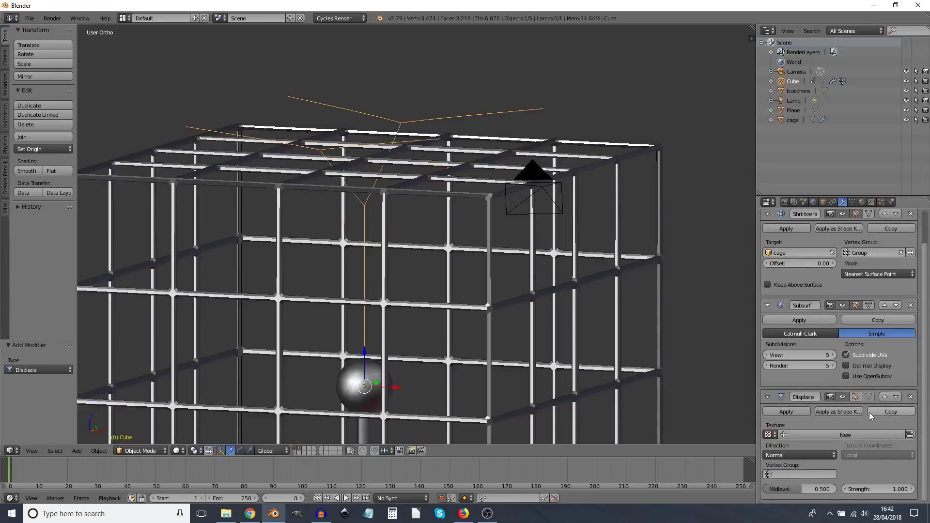
{"action": "left_click", "coordinate": [792, 433]}
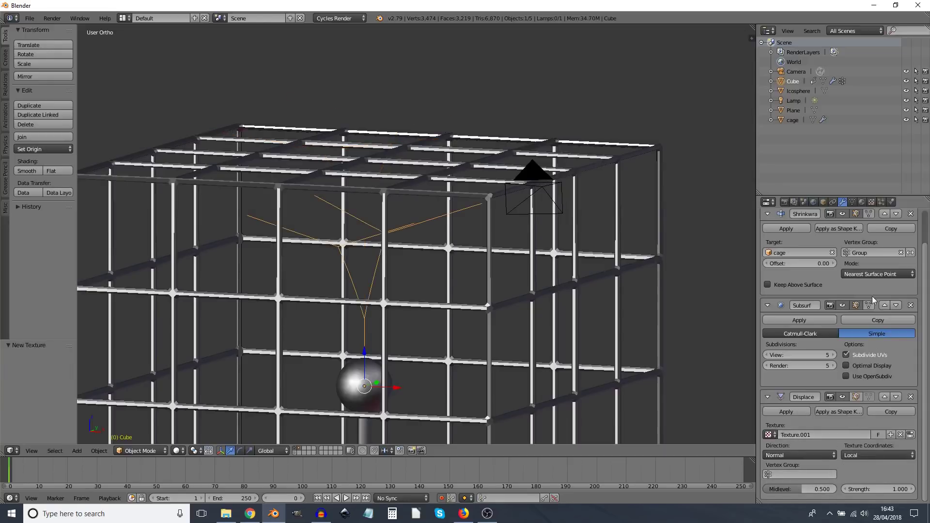
- Set the Displace modifier's texture type to Clouds and its colouring to Color
{"action": "left_click", "coordinate": [870, 202]}
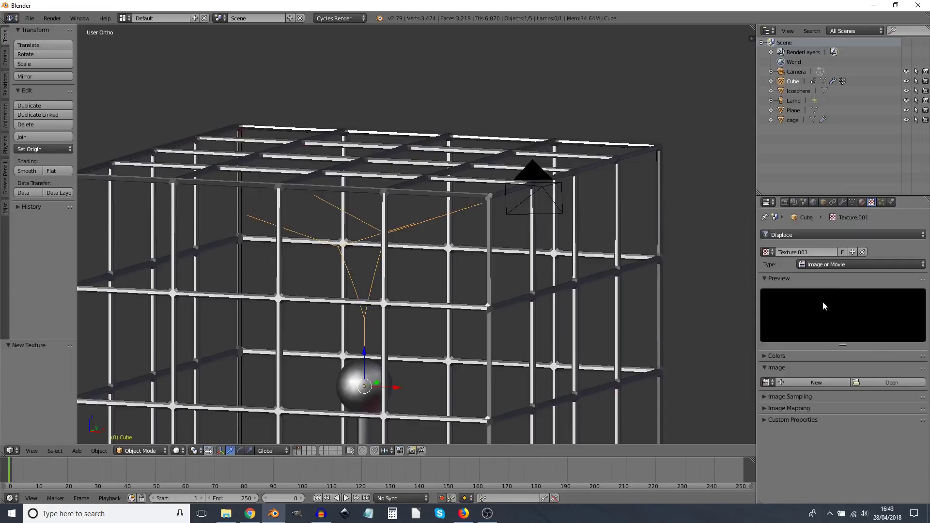
{"action": "left_click", "coordinate": [779, 235]}
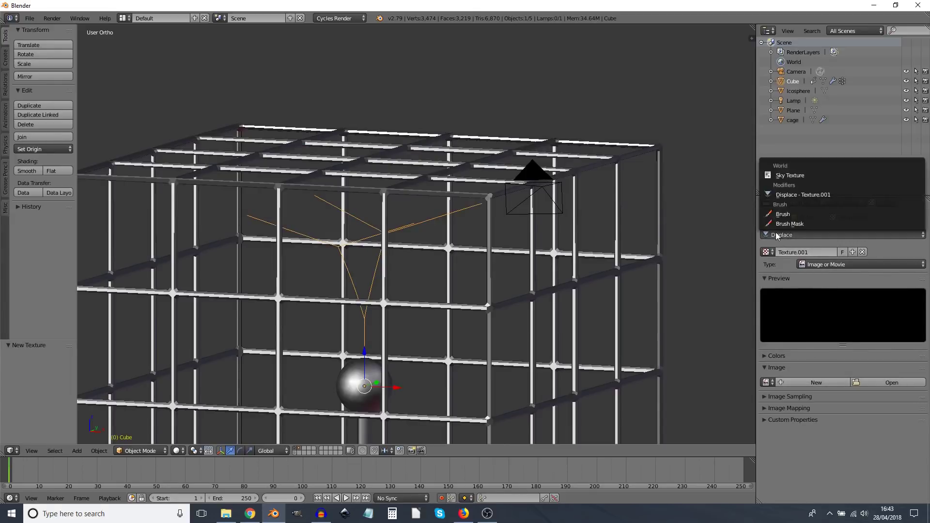
{"action": "left_click", "coordinate": [788, 193]}
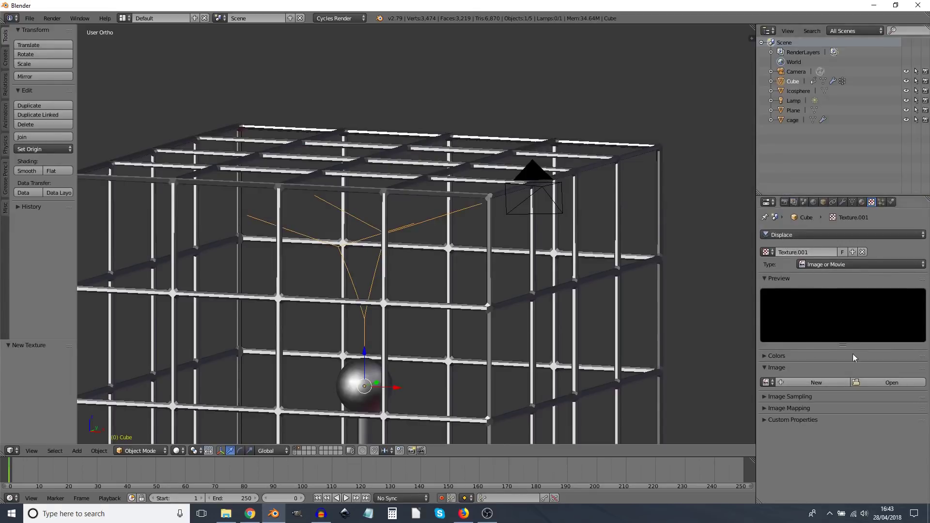
{"action": "left_click", "coordinate": [841, 264]}
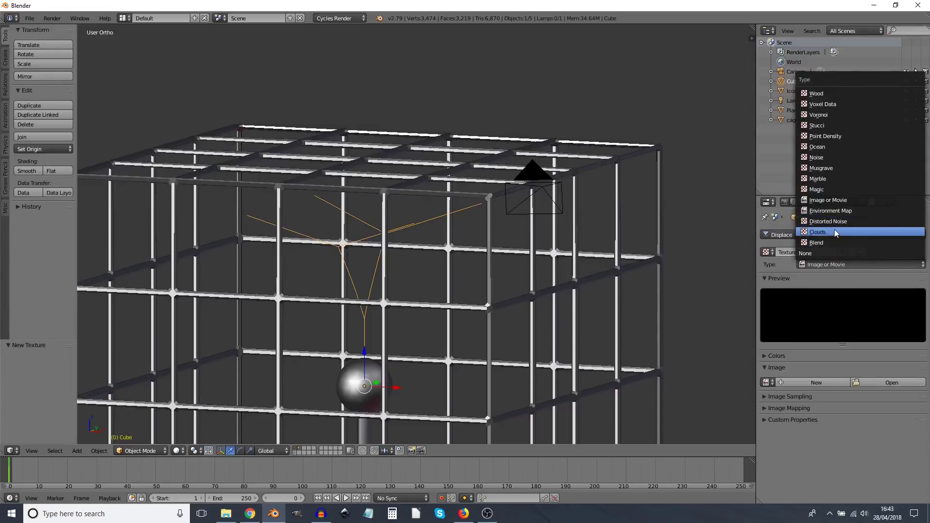
{"action": "left_click", "coordinate": [838, 230]}
{"action": "left_click", "coordinate": [872, 384]}
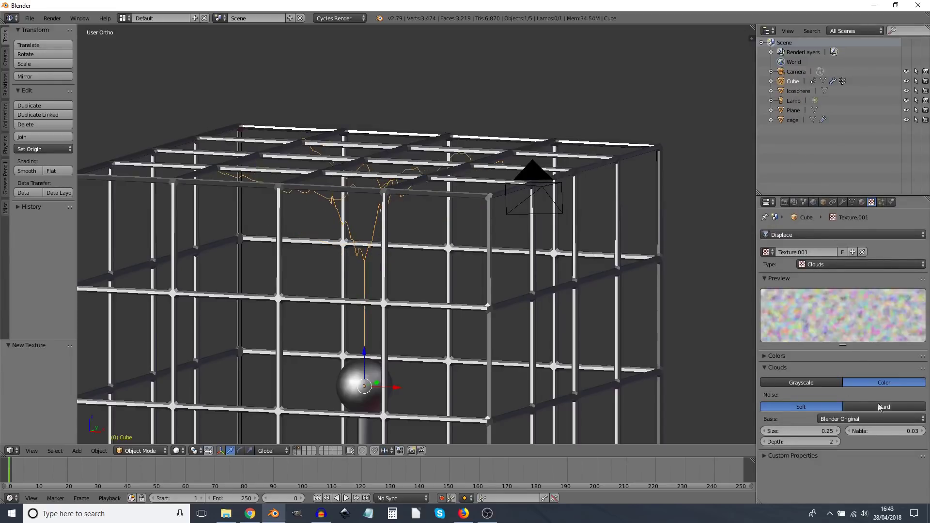
{"action": "middle_click_drag", "start_coordinate": [426, 293], "coordinate": [383, 296]}
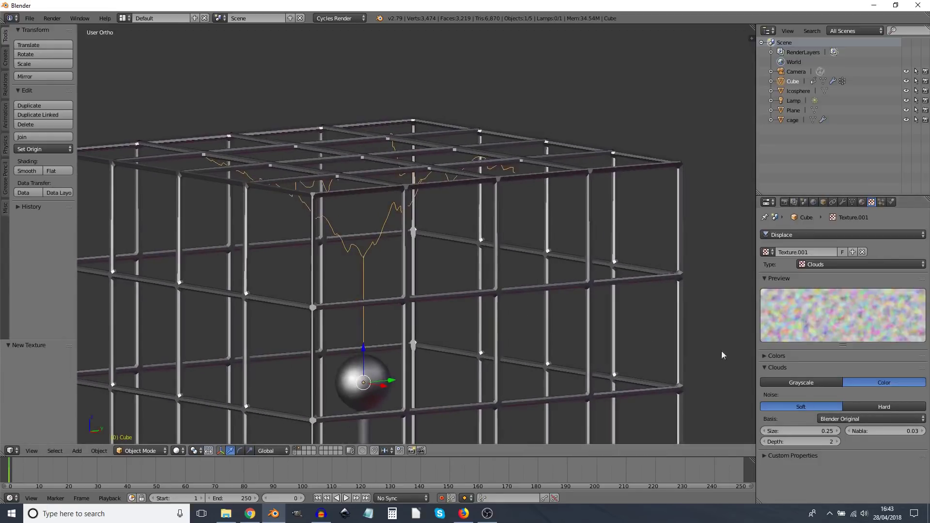
- Set the Displace modifier's direction to RGB to XYZ
{"action": "left_click", "coordinate": [843, 202]}
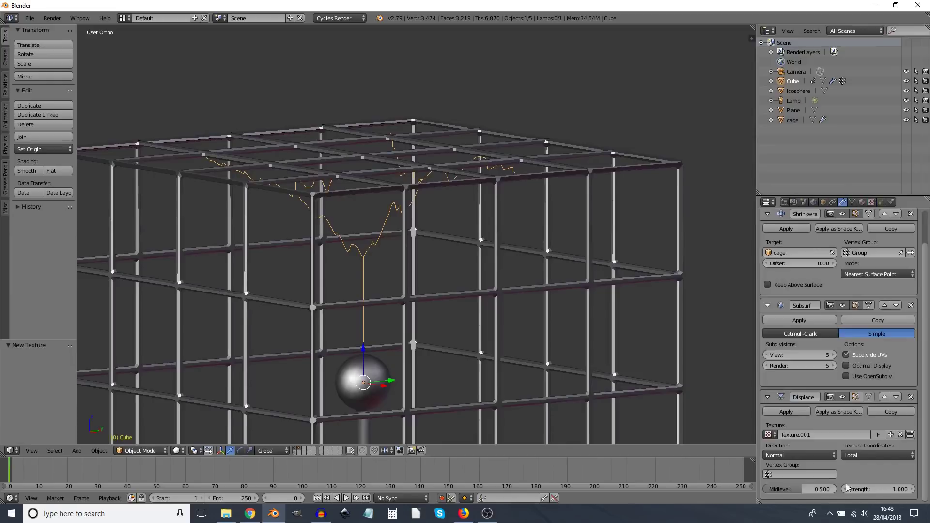
{"action": "left_click", "coordinate": [783, 455]}
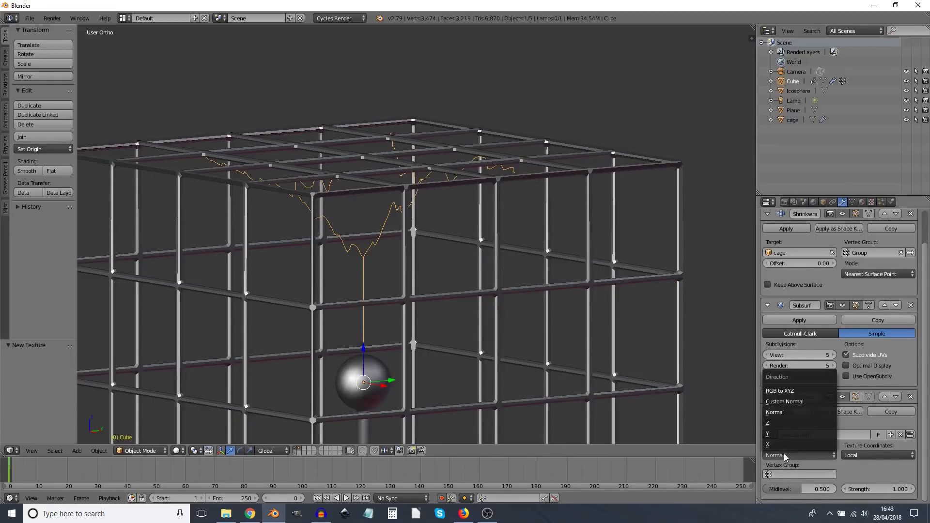
{"action": "middle_click_drag", "start_coordinate": [588, 339], "coordinate": [427, 346]}
{"action": "scroll", "coordinate": [466, 316], "scroll_direction": "down", "scroll_amount": 2}
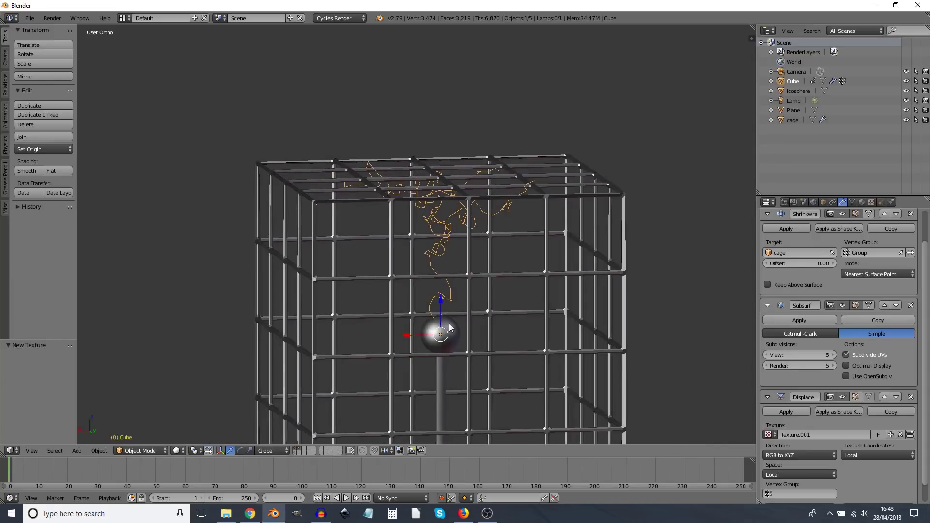
- Try a trackball rotation of the displaced branch to test how it crackles along the cage
{"action": "key", "text": "r"}
{"action": "key", "text": "r"}
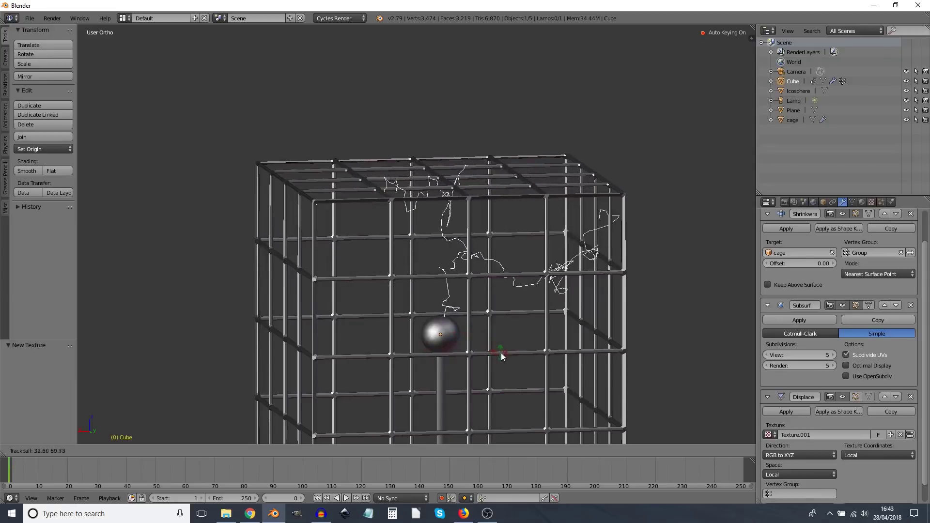
{"action": "right_click", "coordinate": [503, 354]}
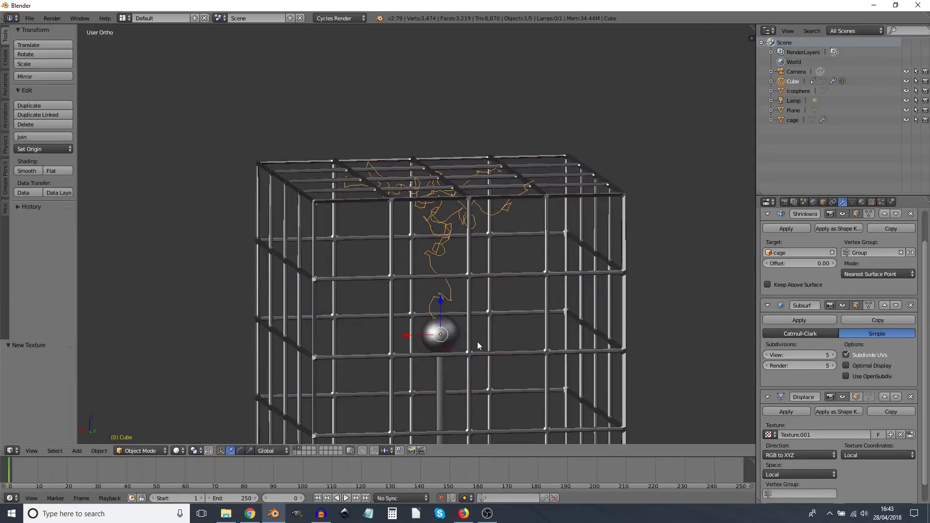
- Add a Plain Axes empty, move it 4 units up along Z to the sphere, and scale it by 4
{"action": "key", "text": "shift+a"}
{"action": "mouse_move", "coordinate": [478, 343]}
{"action": "mouse_move", "coordinate": [465, 414]}
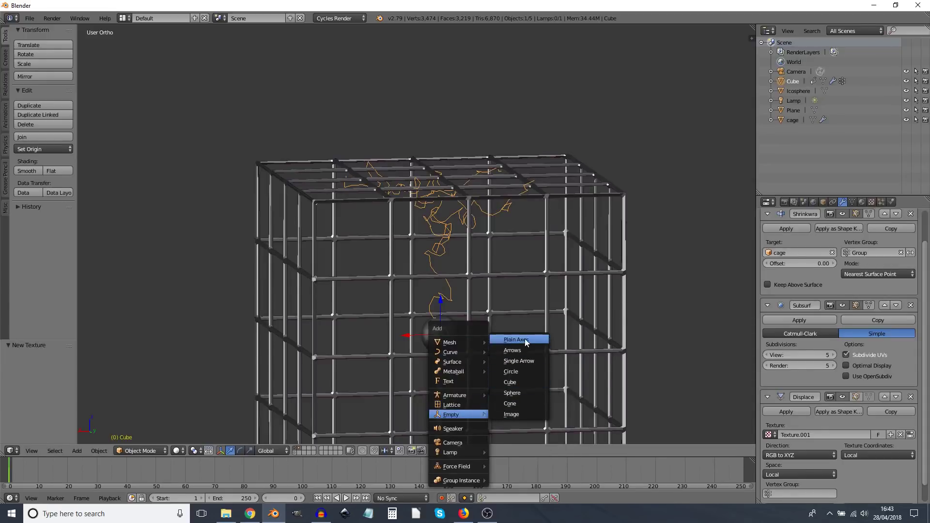
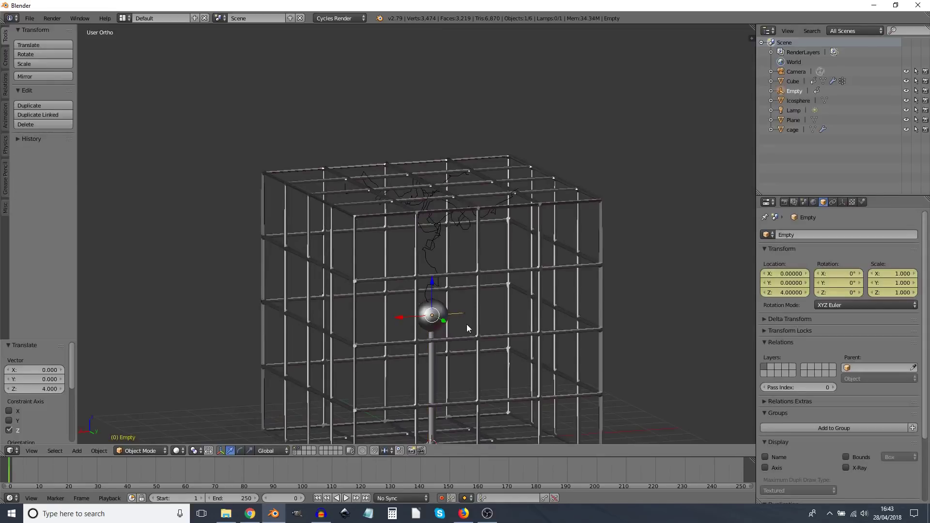
{"action": "type", "text": "s4"}
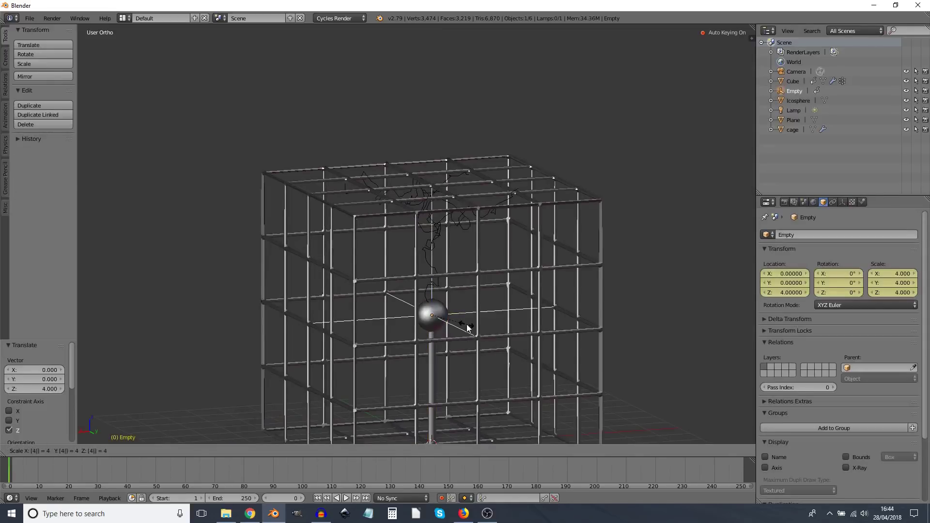
{"action": "key", "text": "Return"}
- Rename the scaled empty at the sphere as "frazzle"
{"action": "right_click", "coordinate": [440, 238]}
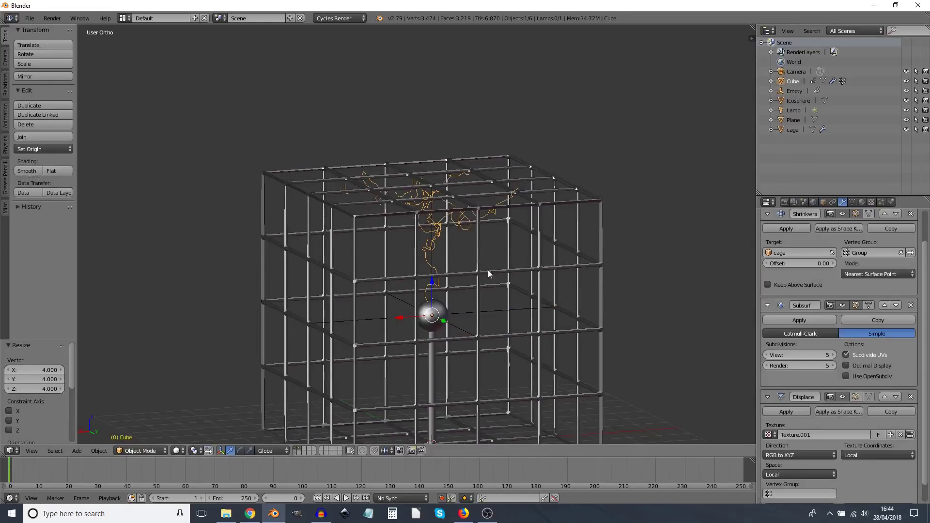
{"action": "right_click", "coordinate": [463, 313]}
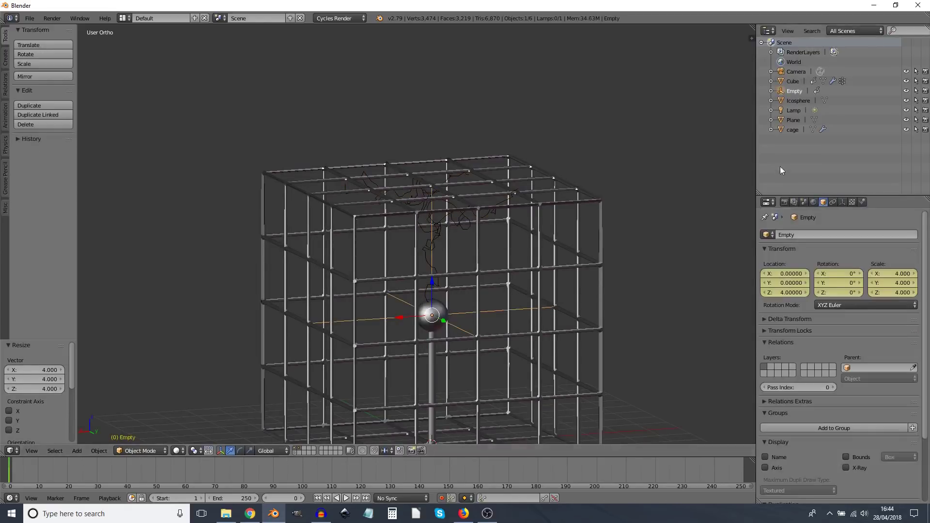
{"action": "left_click", "coordinate": [807, 233]}
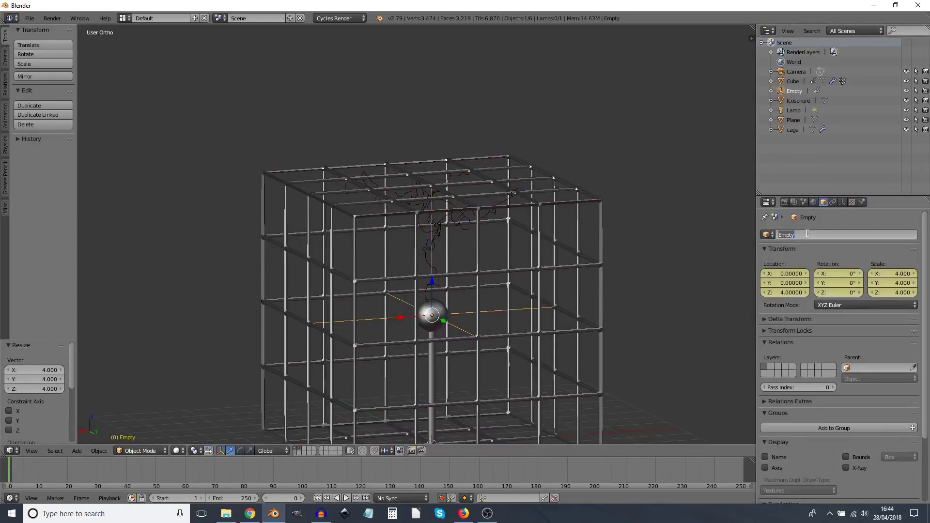
{"action": "key", "text": "BackSpace"}
{"action": "type", "text": "frazzle"}
{"action": "key", "text": "Return"}
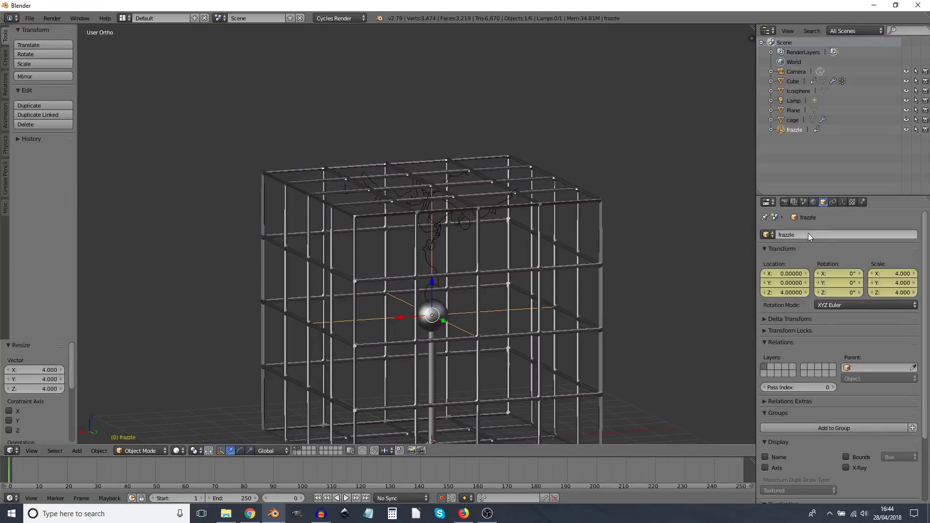
- Set the branch's Displace texture coordinates to Object and pick frazzle as the reference object
{"action": "right_click", "coordinate": [439, 237]}
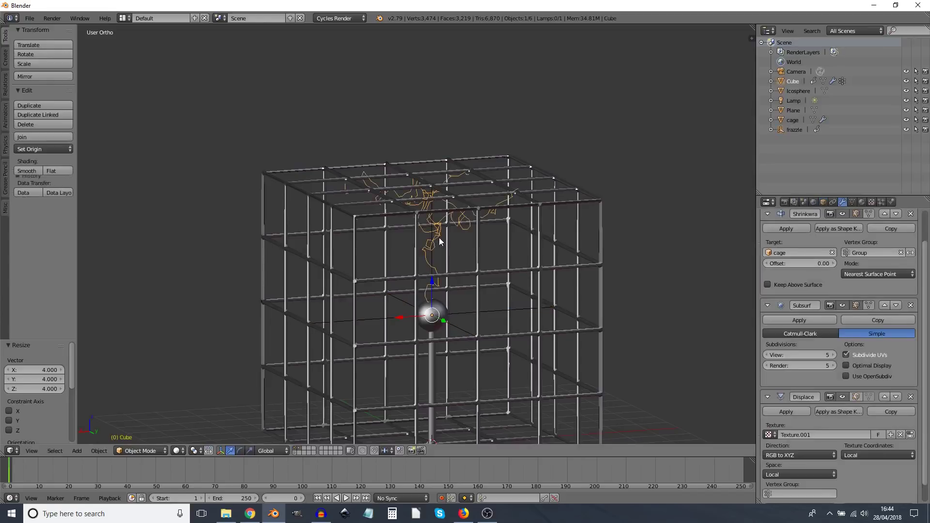
{"action": "scroll", "coordinate": [855, 421], "scroll_direction": "down", "scroll_amount": 2}
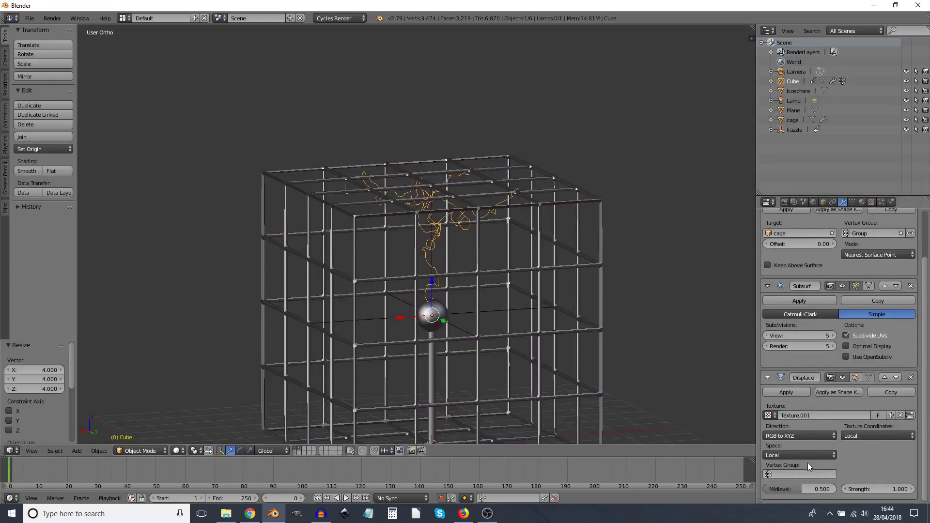
{"action": "left_click", "coordinate": [864, 435]}
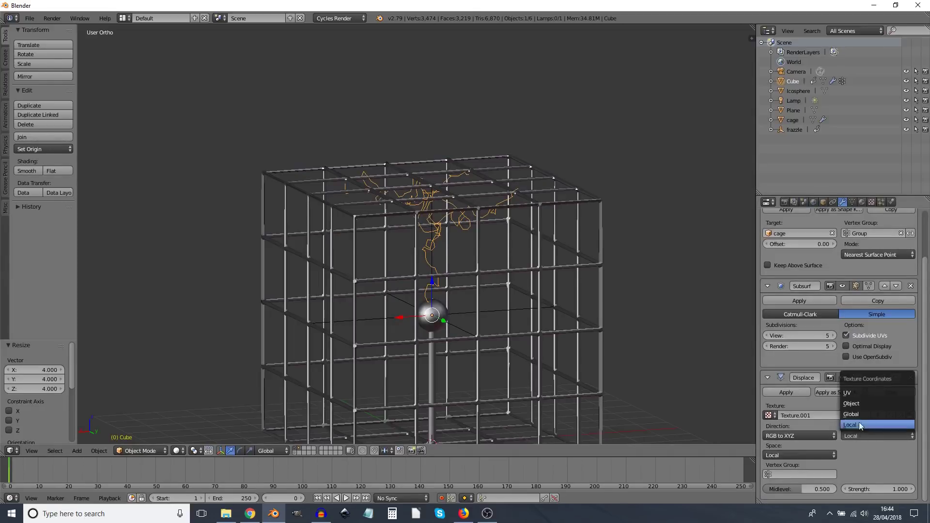
{"action": "left_click", "coordinate": [856, 403]}
{"action": "left_click", "coordinate": [883, 455]}
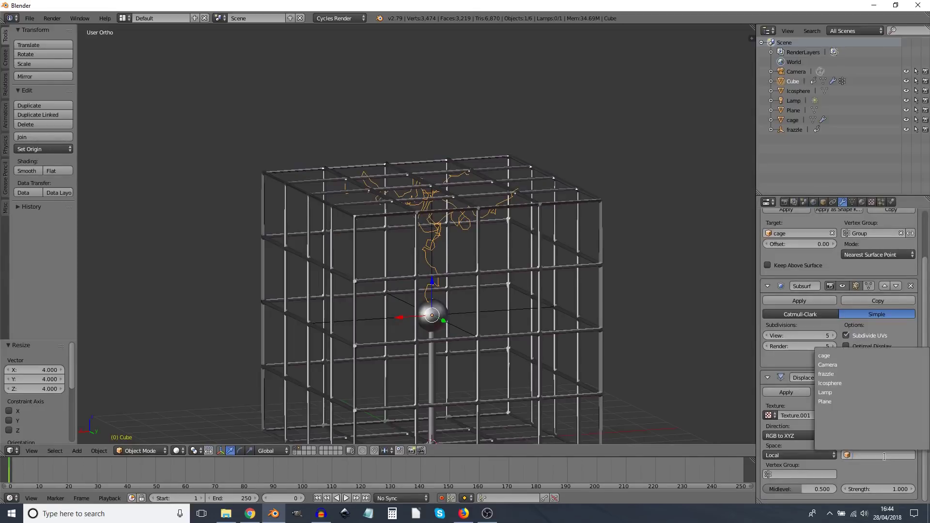
{"action": "left_click", "coordinate": [831, 374]}
- Try a trackball rotation of the frazzle empty to test how it drives the branch's displacement
{"action": "right_click", "coordinate": [460, 326]}
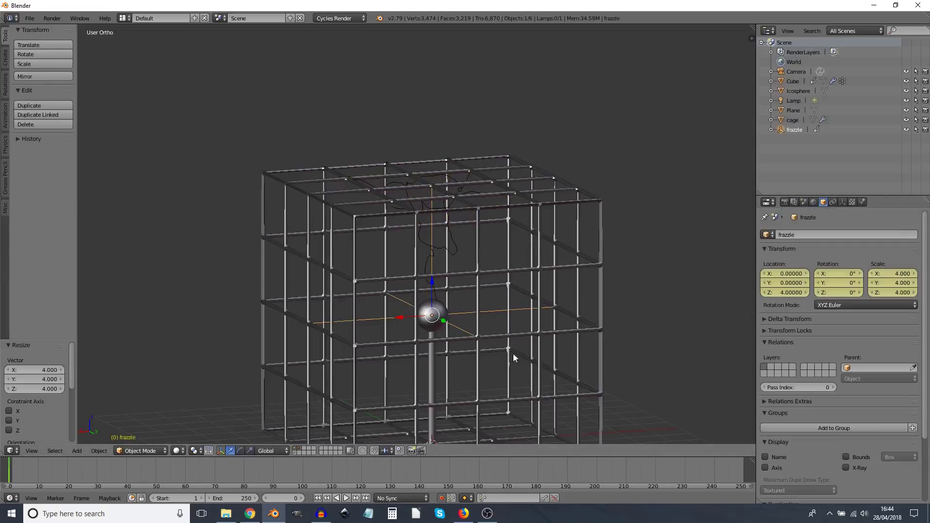
{"action": "key", "text": "r"}
{"action": "key", "text": "r"}
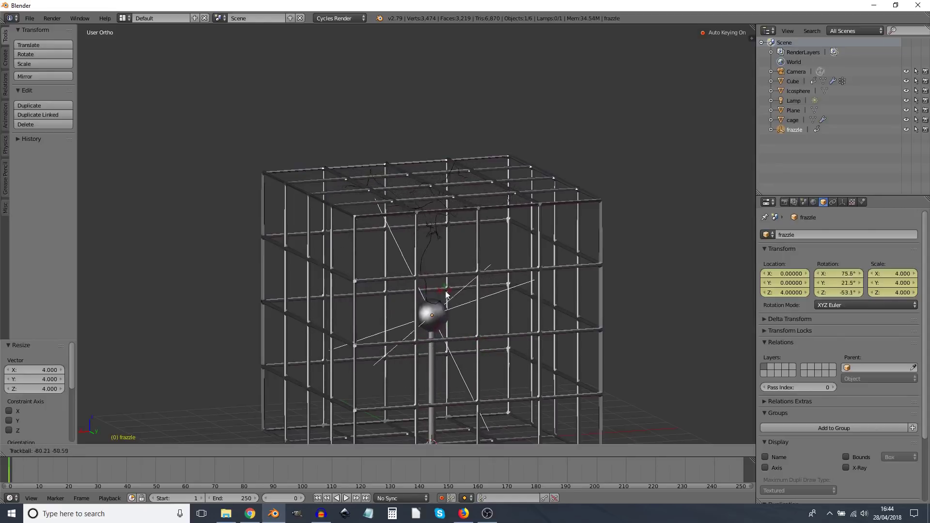
{"action": "key", "text": "Escape"}
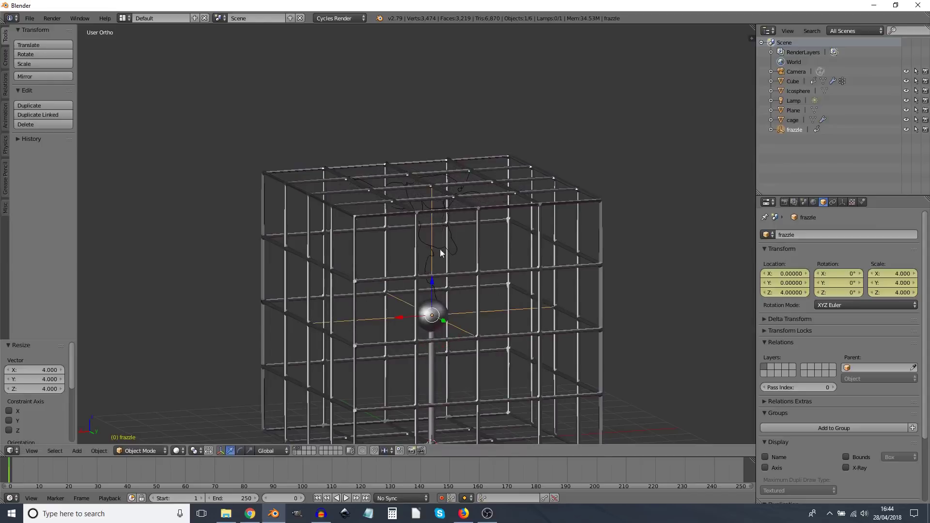
- Set the depth of the branch's Clouds displacement texture to 4
{"action": "right_click", "coordinate": [445, 253]}
{"action": "right_click", "coordinate": [449, 252]}
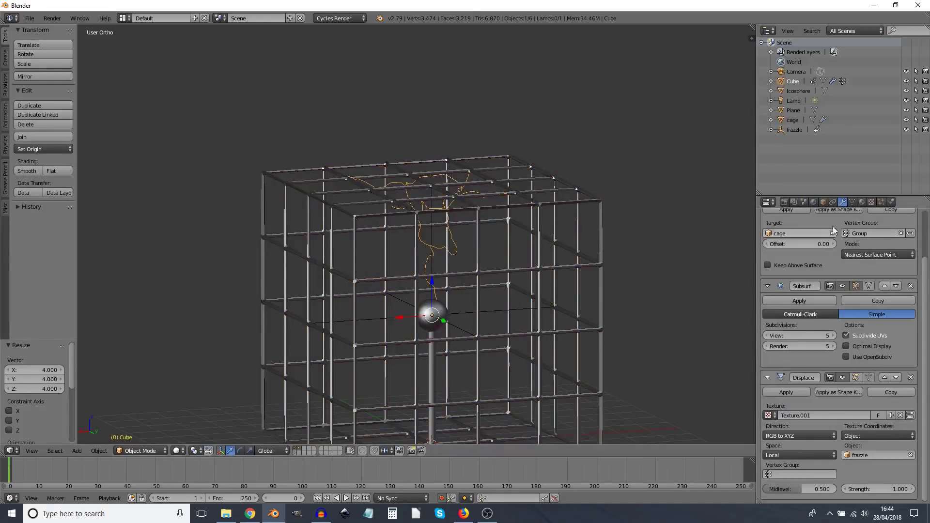
{"action": "left_click", "coordinate": [871, 202]}
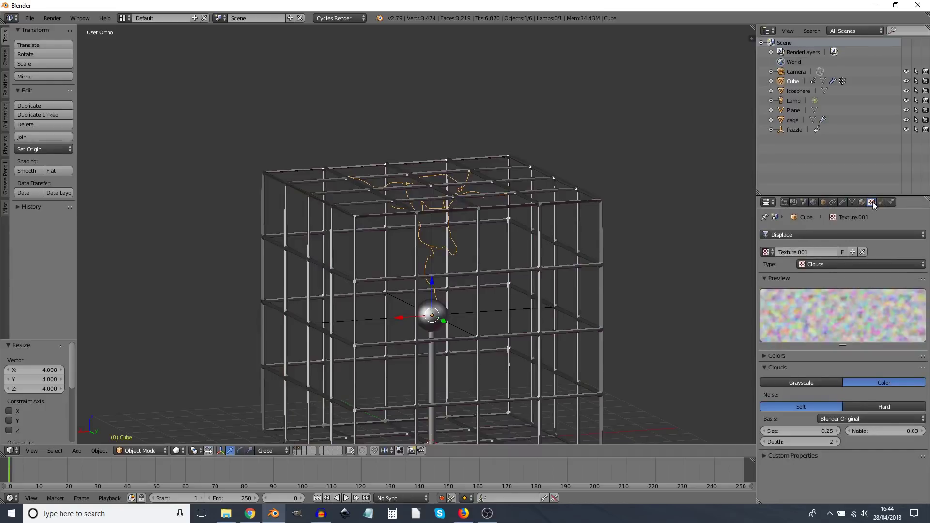
{"action": "left_click", "coordinate": [837, 441]}
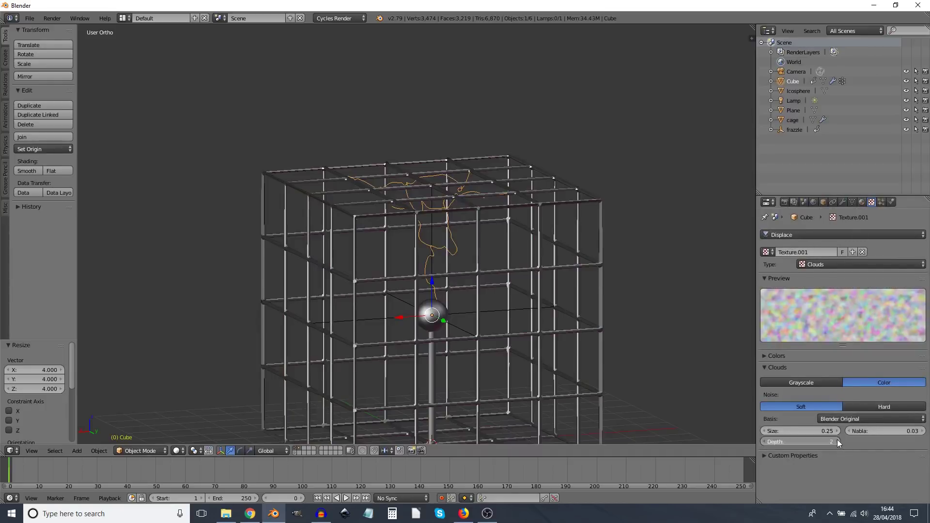
{"action": "left_click", "coordinate": [837, 441]}
{"action": "scroll", "coordinate": [484, 306], "scroll_direction": "up", "scroll_amount": 6}
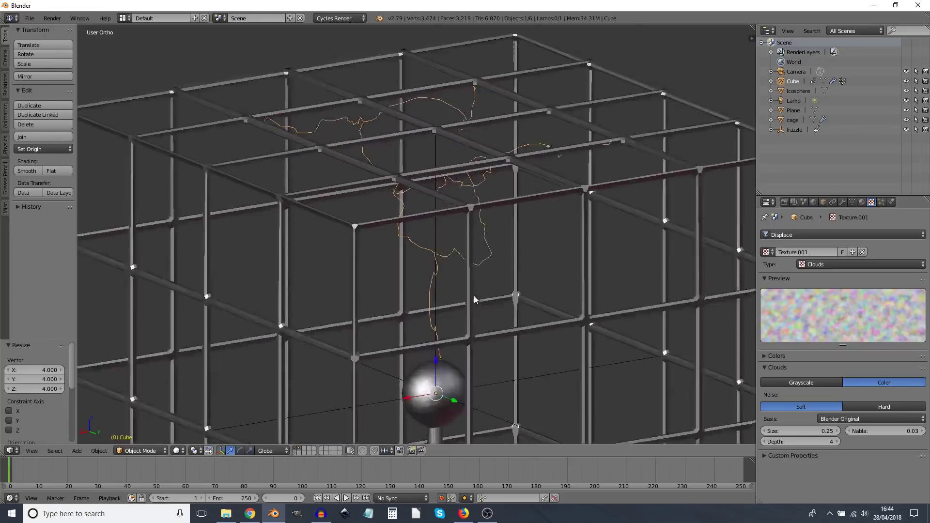
- Try a trackball rotation of the frazzle empty to check how the branch's displacement reacts
{"action": "scroll", "coordinate": [397, 259], "scroll_direction": "down", "scroll_amount": 5}
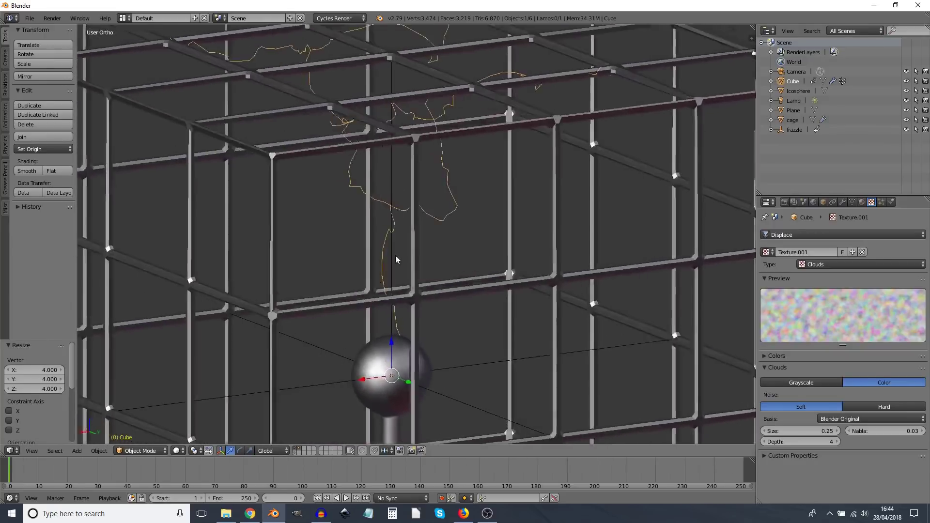
{"action": "right_click", "coordinate": [393, 358]}
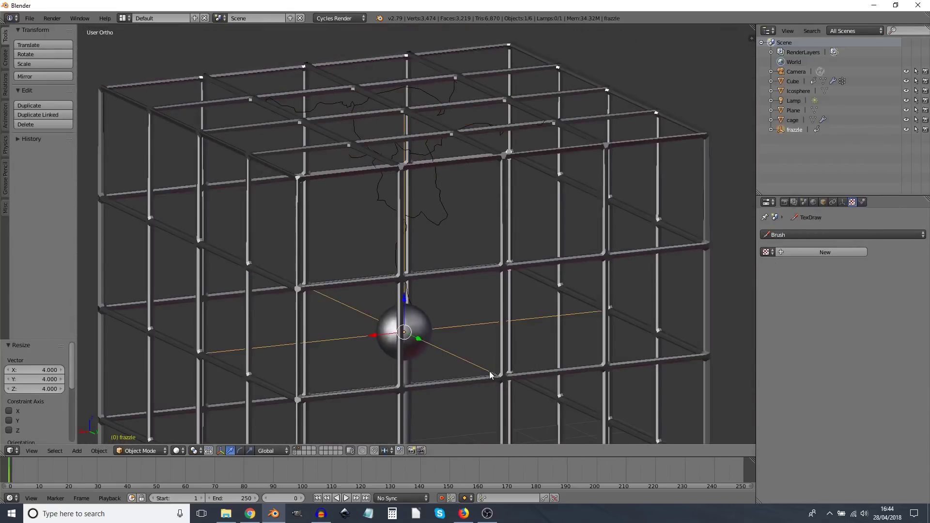
{"action": "key", "text": "r"}
{"action": "key", "text": "r"}
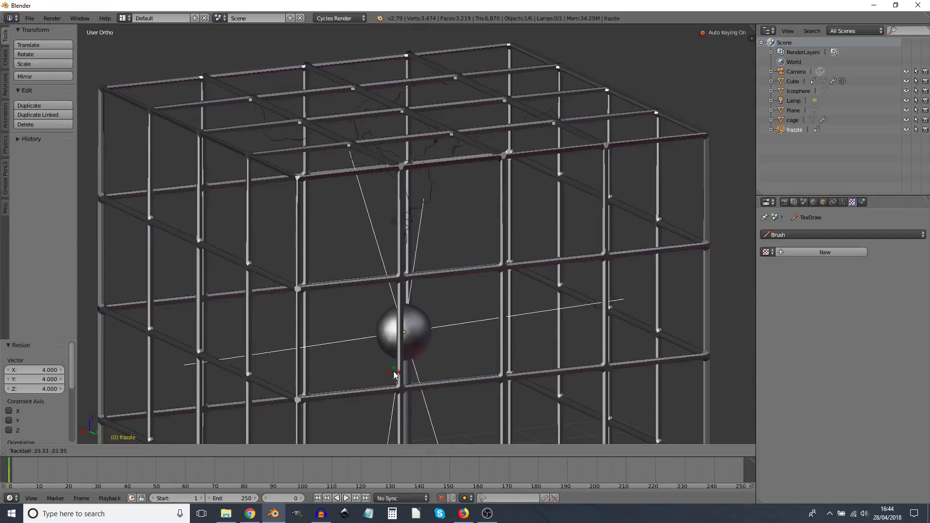
{"action": "right_click", "coordinate": [429, 340]}
- Select the electric arc branch and try a trackball rotation of it
{"action": "right_click", "coordinate": [446, 206]}
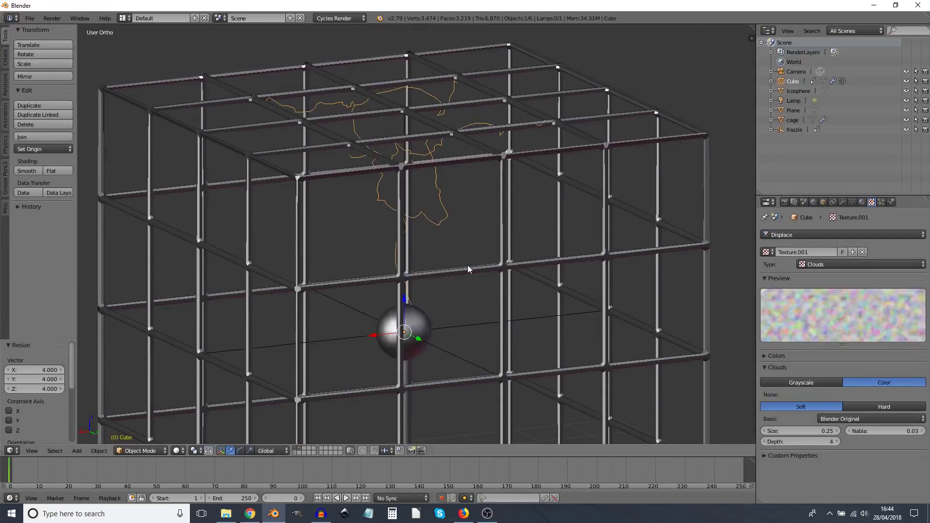
{"action": "key", "text": "r"}
{"action": "key", "text": "r"}
{"action": "right_click", "coordinate": [420, 342]}
- Bring up the branch's modifiers and render a still image of the scene to check whether the arc shows
{"action": "left_click", "coordinate": [842, 202]}
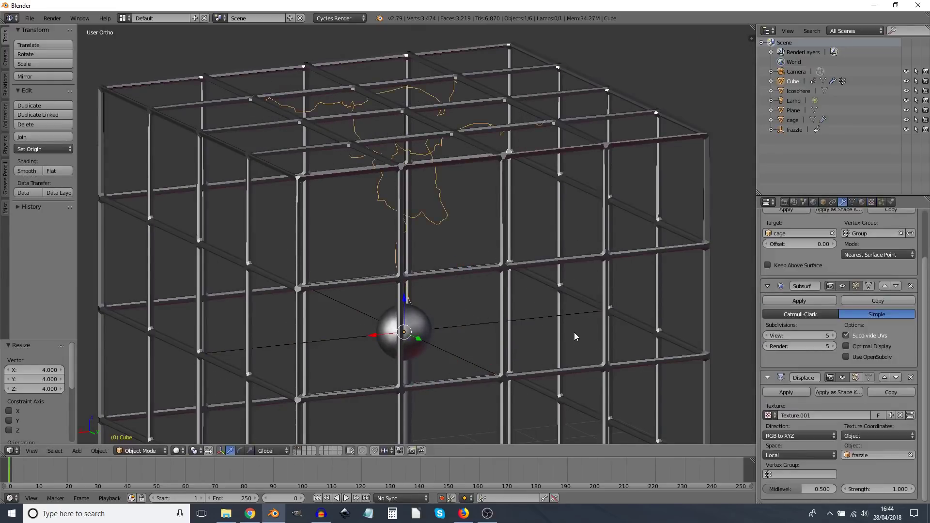
{"action": "scroll", "coordinate": [515, 322], "scroll_direction": "down", "scroll_amount": 3}
{"action": "middle_click_drag", "start_coordinate": [484, 327], "coordinate": [481, 332]}
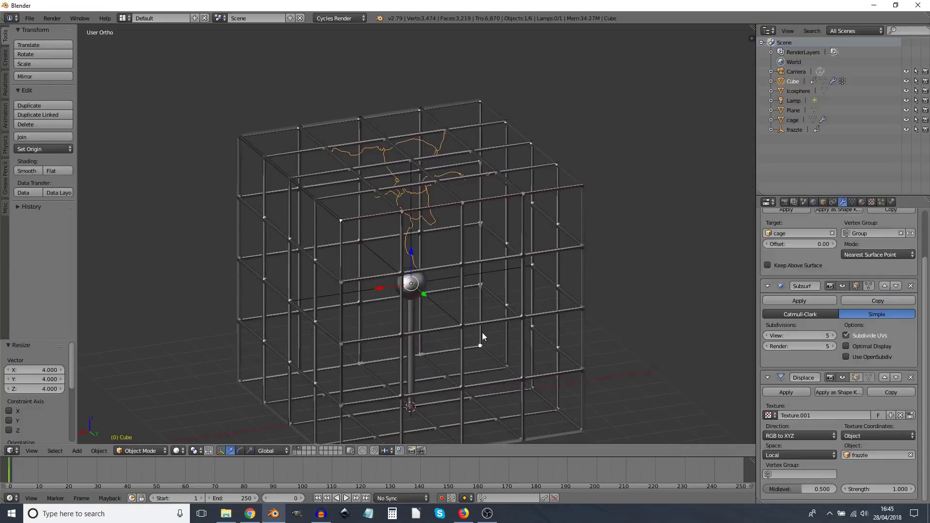
{"action": "key", "text": "F12"}
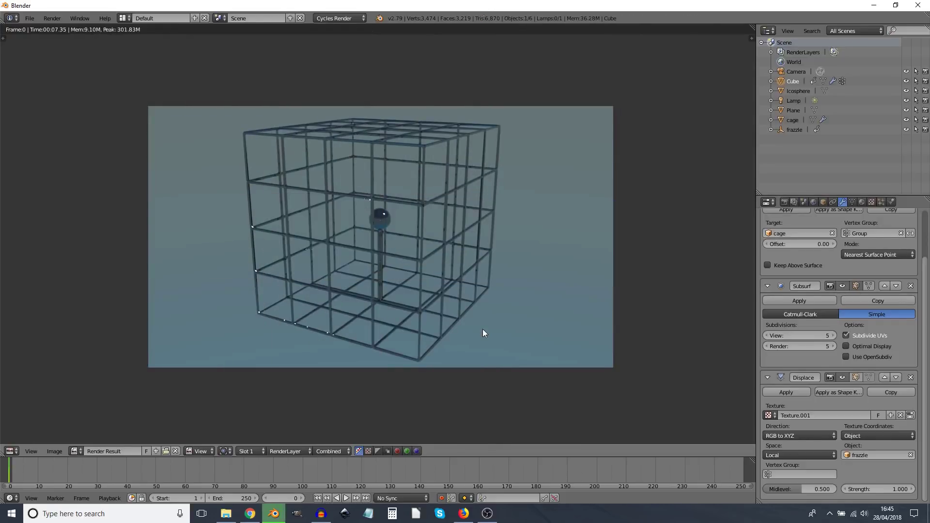
{"action": "key", "text": "Escape"}
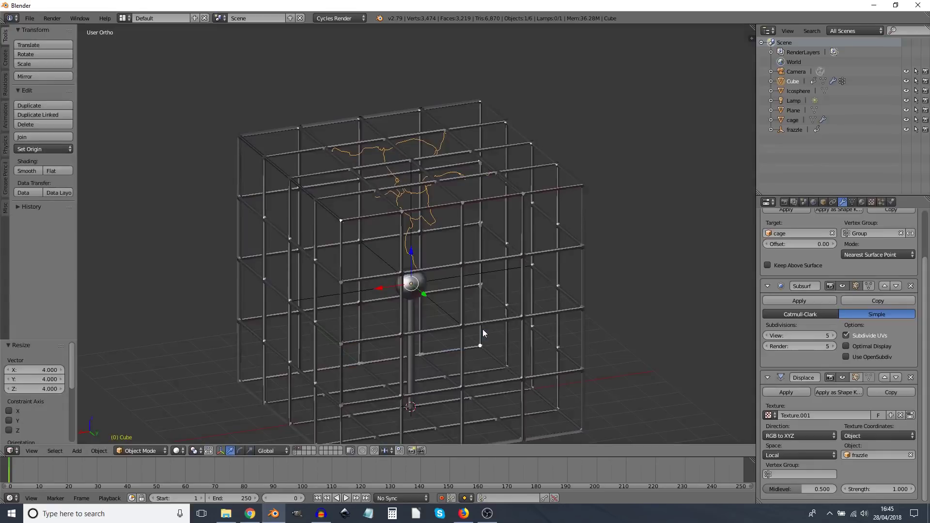
- Add a Skin modifier to the branch and inspect the thickened mesh
{"action": "middle_click_drag", "start_coordinate": [438, 268], "coordinate": [450, 242]}
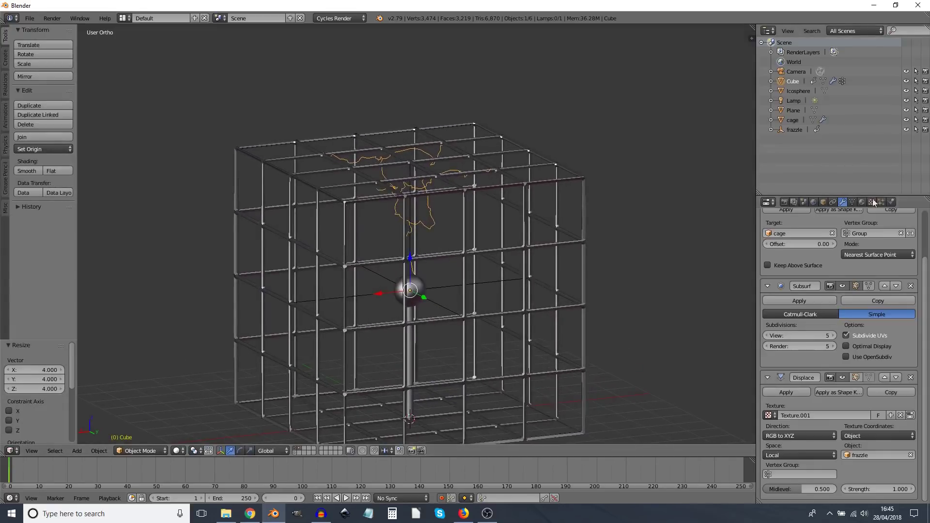
{"action": "scroll", "coordinate": [861, 228], "scroll_direction": "up", "scroll_amount": 3}
{"action": "left_click", "coordinate": [803, 235]}
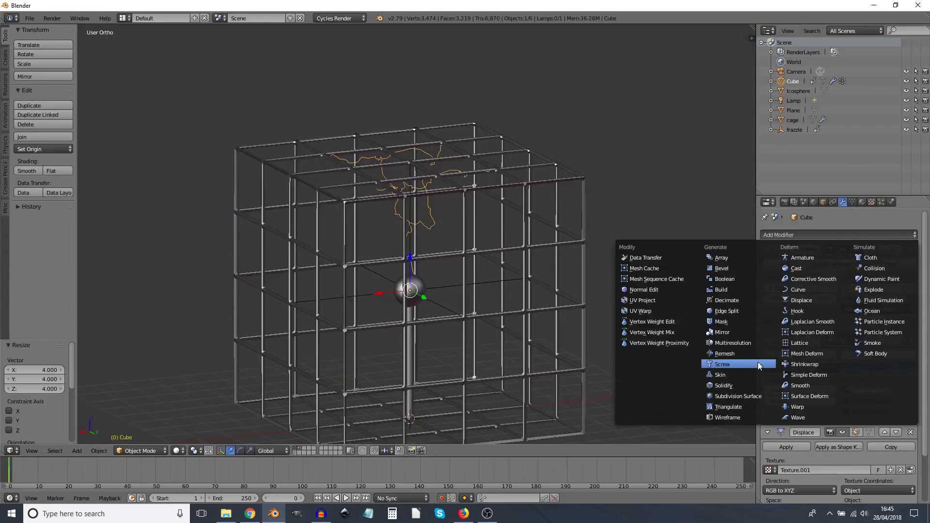
{"action": "left_click", "coordinate": [728, 373]}
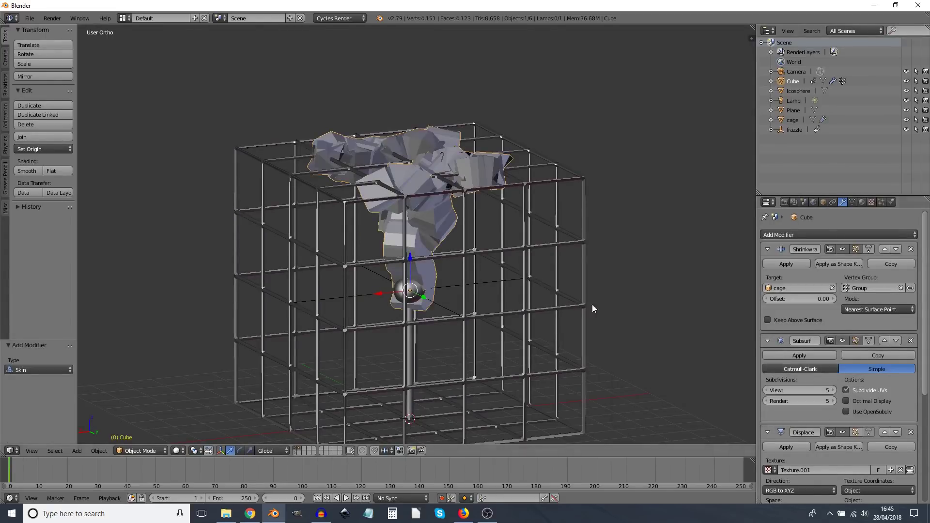
{"action": "middle_click_drag", "start_coordinate": [494, 277], "coordinate": [518, 289]}
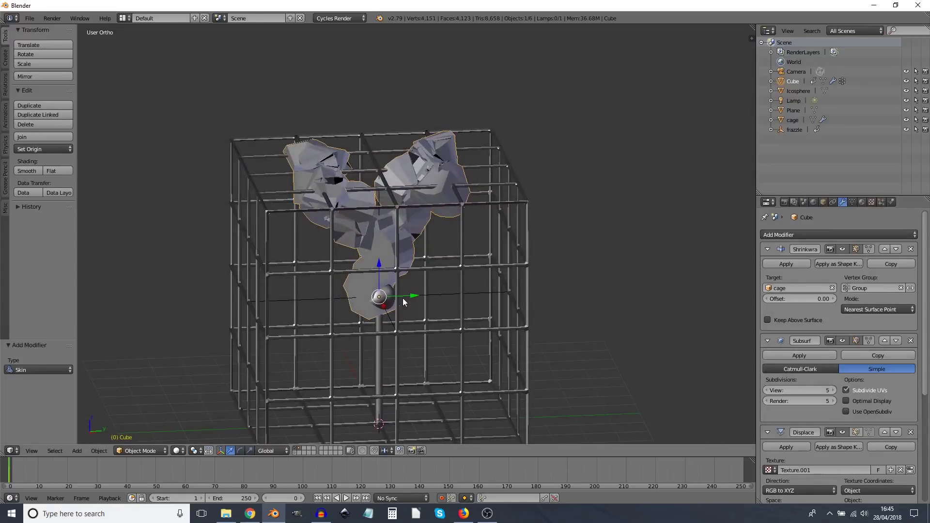
- Select all of the branch's vertices in Edit Mode and start resizing their skin
{"action": "key", "text": "Tab"}
{"action": "key", "text": "a"}
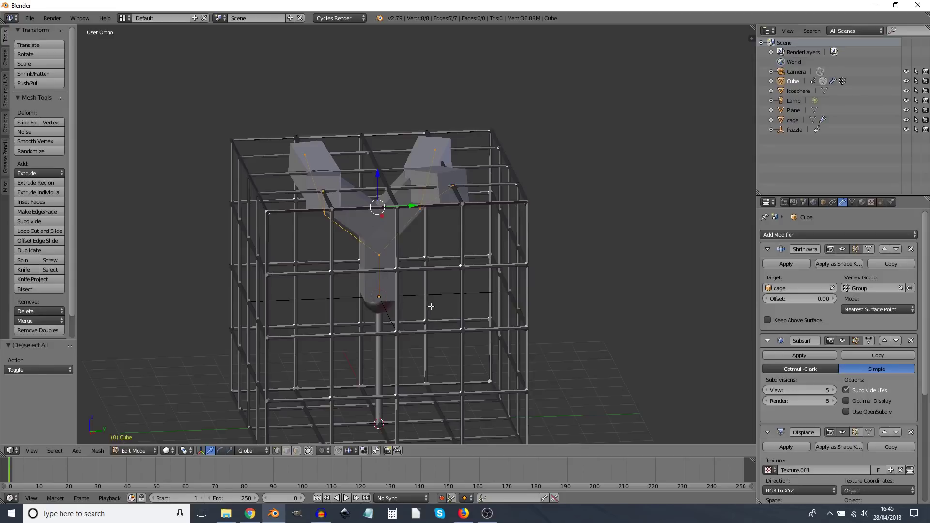
{"action": "key", "text": "s"}
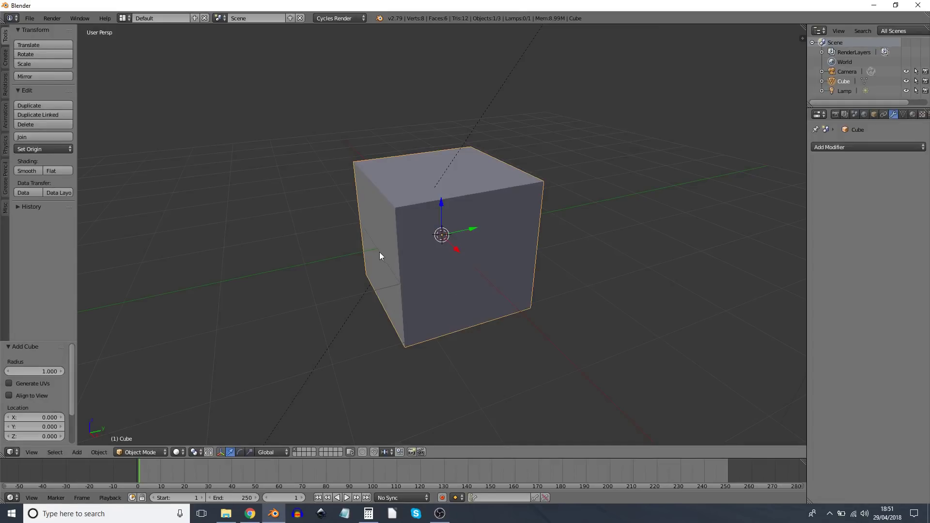
- Add a Skin modifier to the default cube in the separate demo scene and inspect its frame shape
{"action": "middle_click_drag", "start_coordinate": [379, 252], "coordinate": [418, 263]}
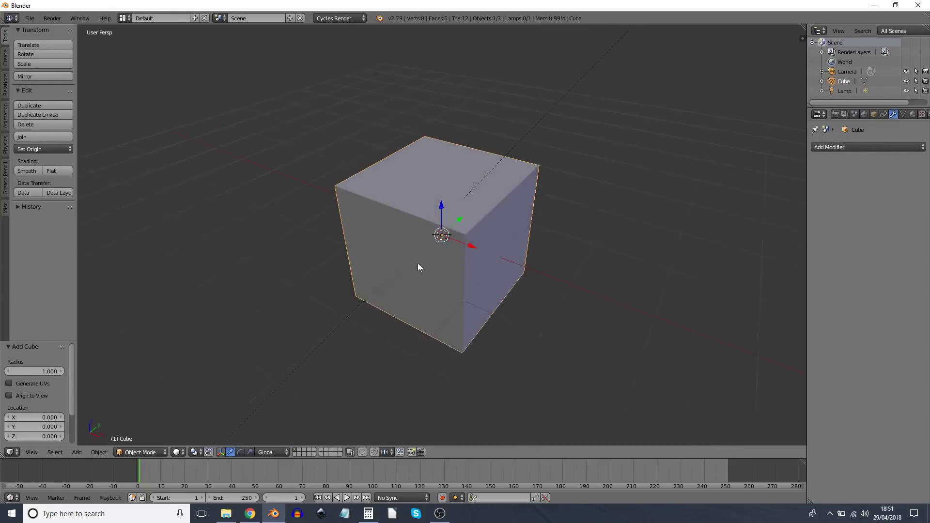
{"action": "left_click", "coordinate": [852, 145]}
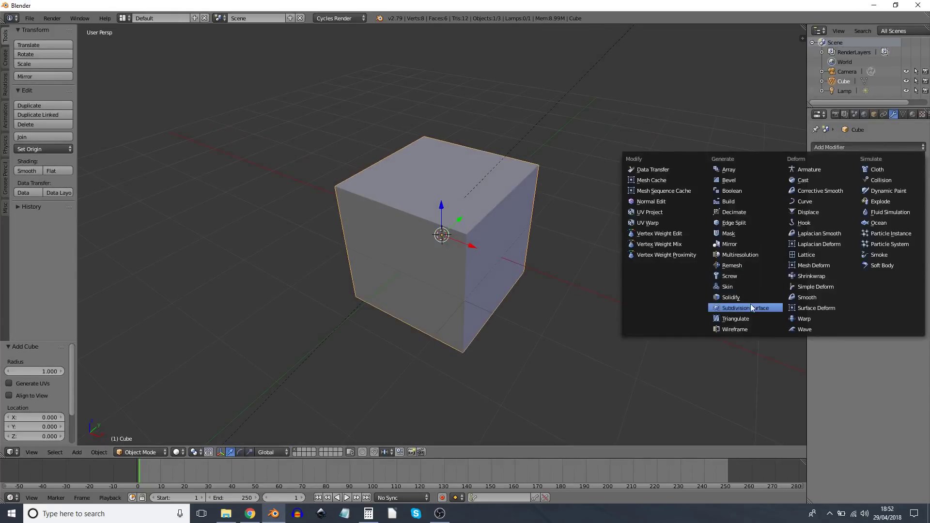
{"action": "left_click", "coordinate": [727, 288]}
{"action": "middle_click_drag", "start_coordinate": [512, 313], "coordinate": [387, 296]}
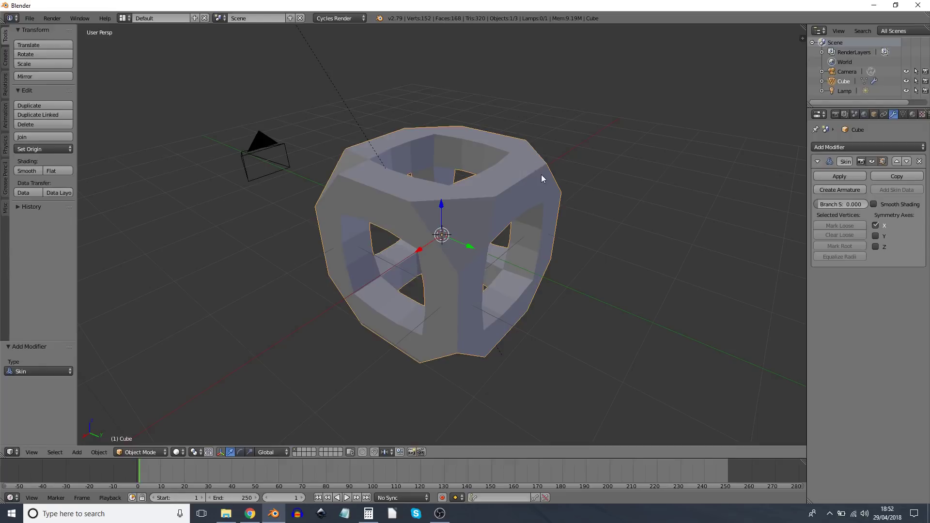
{"action": "middle_click_drag", "start_coordinate": [541, 175], "coordinate": [466, 214]}
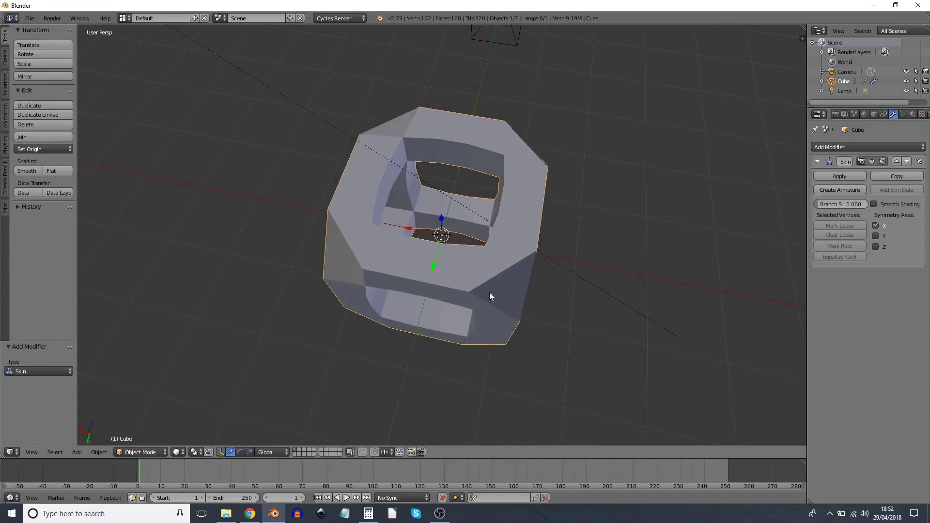
- Shrink the skin at one corner vertex of the demo cube to a factor of about 0.305 in Edit Mode
{"action": "key", "text": "Tab"}
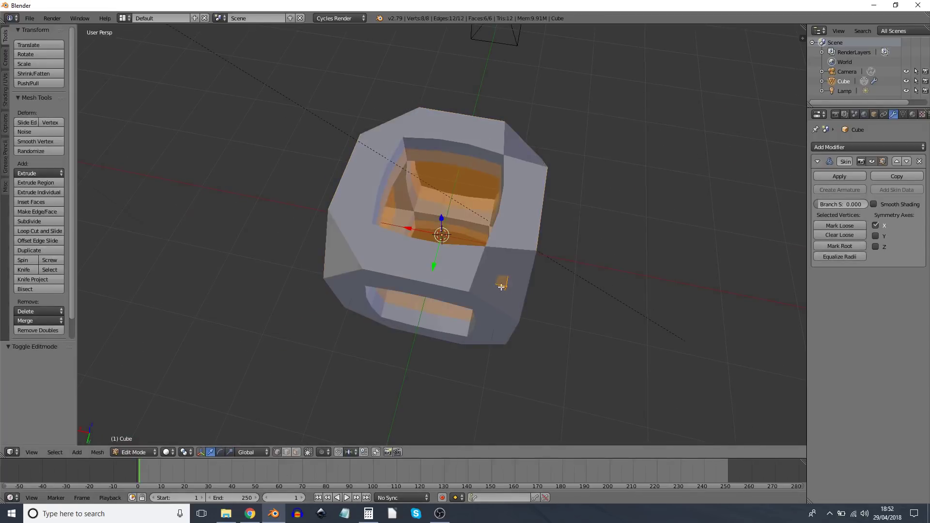
{"action": "right_click", "coordinate": [503, 286]}
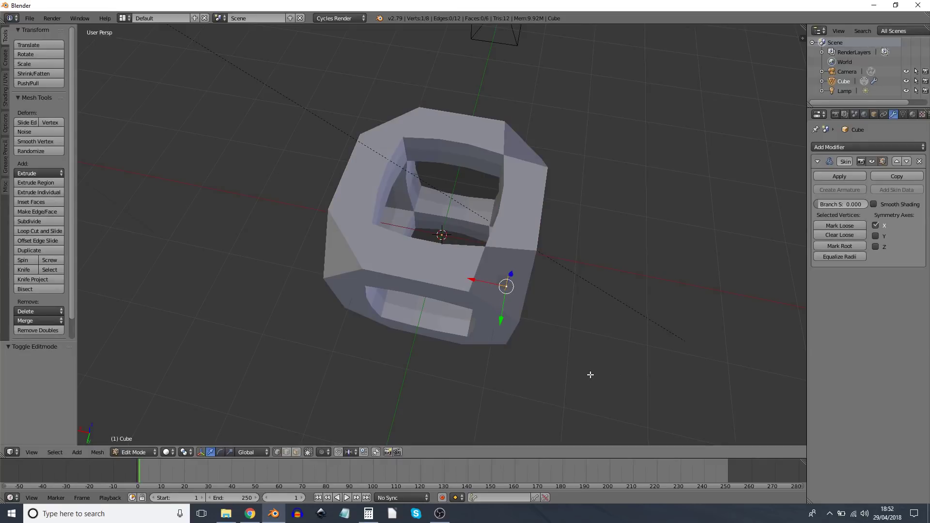
{"action": "key", "text": "ctrl+a"}
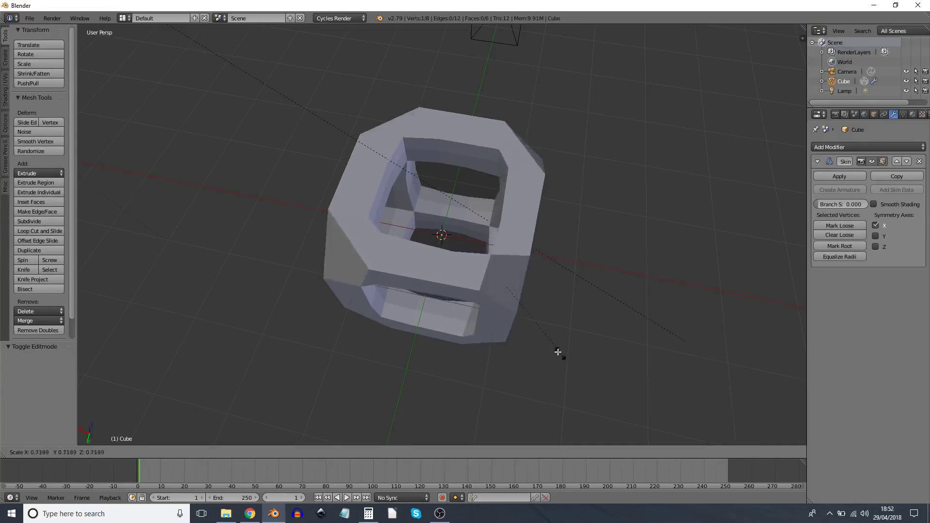
{"action": "left_click", "coordinate": [515, 322]}
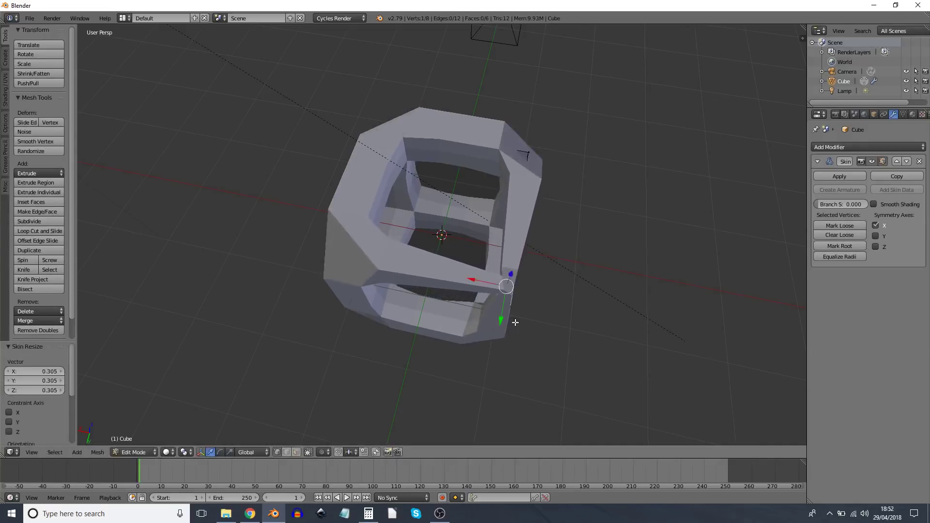
- Shrink the skin at a neighbouring corner vertex of the demo cube
{"action": "right_click", "coordinate": [528, 144]}
{"action": "key", "text": "ctrl+a"}
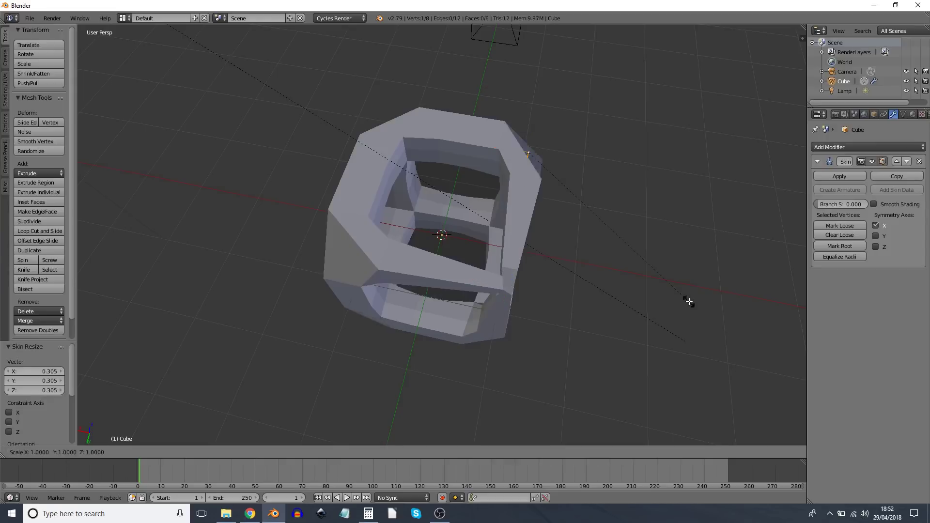
{"action": "left_click", "coordinate": [584, 220]}
- Select all vertices of the demo cube, shrink their skin together, and leave Edit Mode
{"action": "key", "text": "a"}
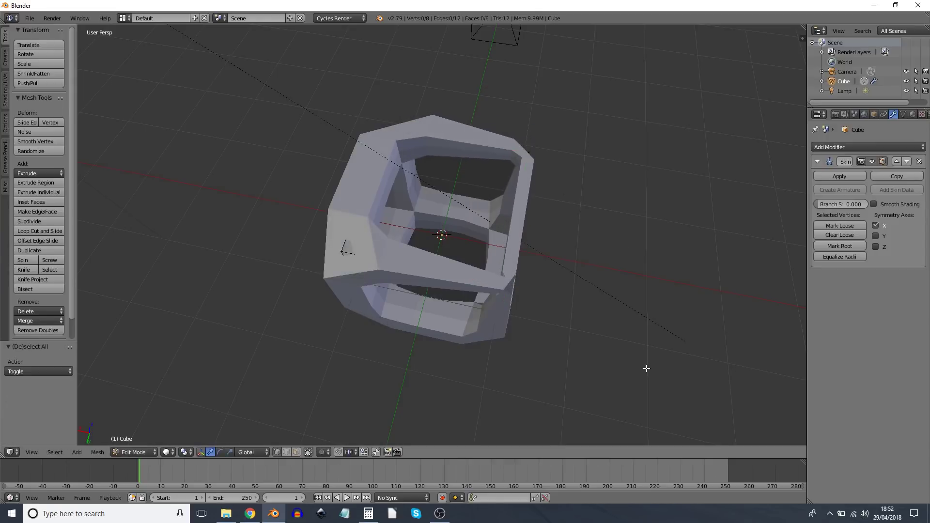
{"action": "key", "text": "a"}
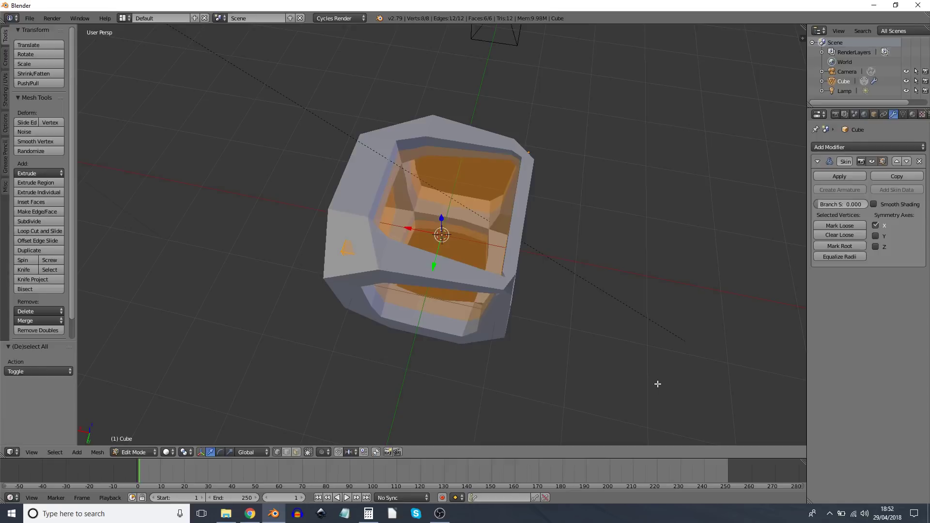
{"action": "key", "text": "ctrl+a"}
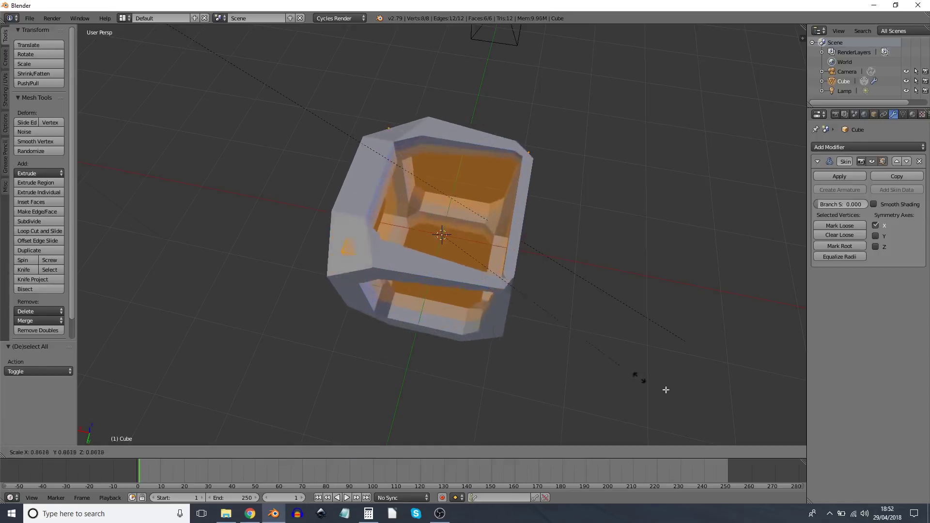
{"action": "left_click", "coordinate": [432, 319]}
{"action": "key", "text": "Tab"}
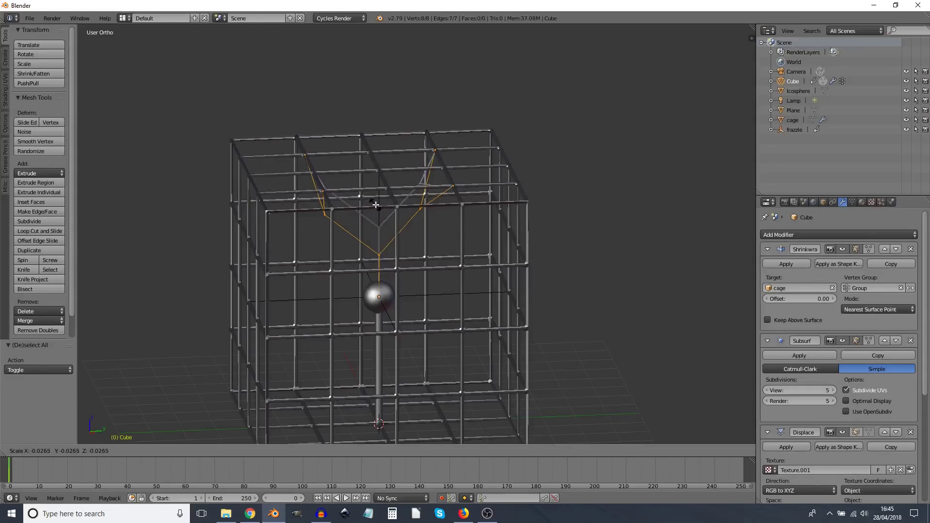
- Resize the skin of all the arc branch's vertices by a factor of about -0.03 and return to Object Mode
{"action": "left_click", "coordinate": [376, 204]}
{"action": "middle_click_drag", "start_coordinate": [460, 292], "coordinate": [422, 329]}
{"action": "key", "text": "Tab"}
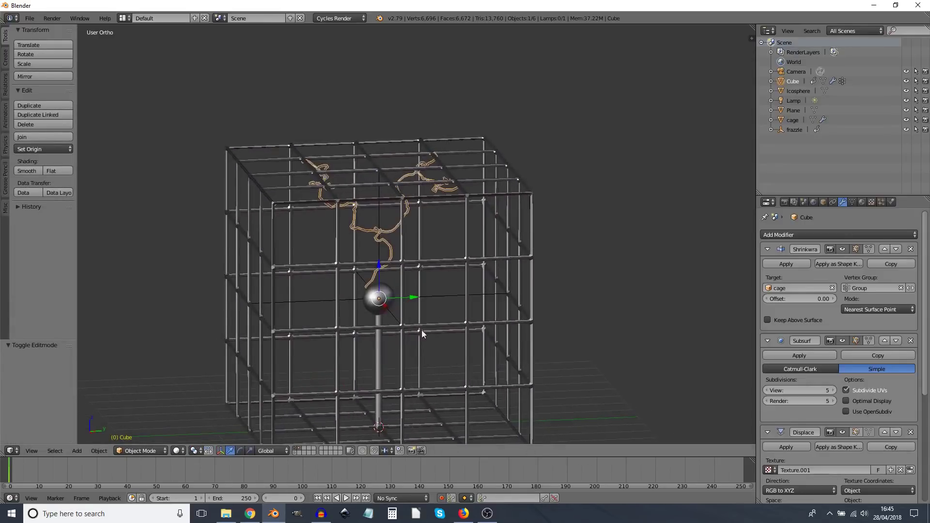
- Try rotating the skinned branch, first in the view plane and then with trackball rotation, to test its cling to the cage
{"action": "key", "text": "r"}
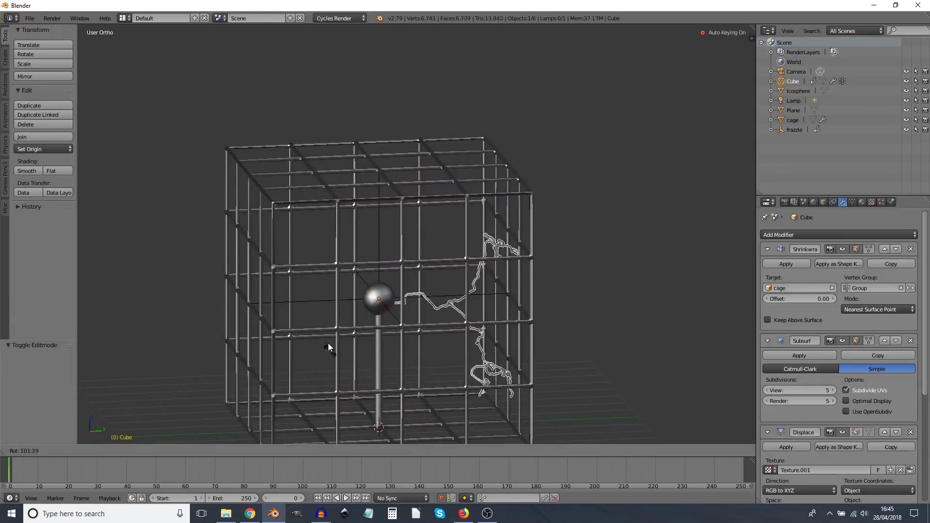
{"action": "key", "text": "r"}
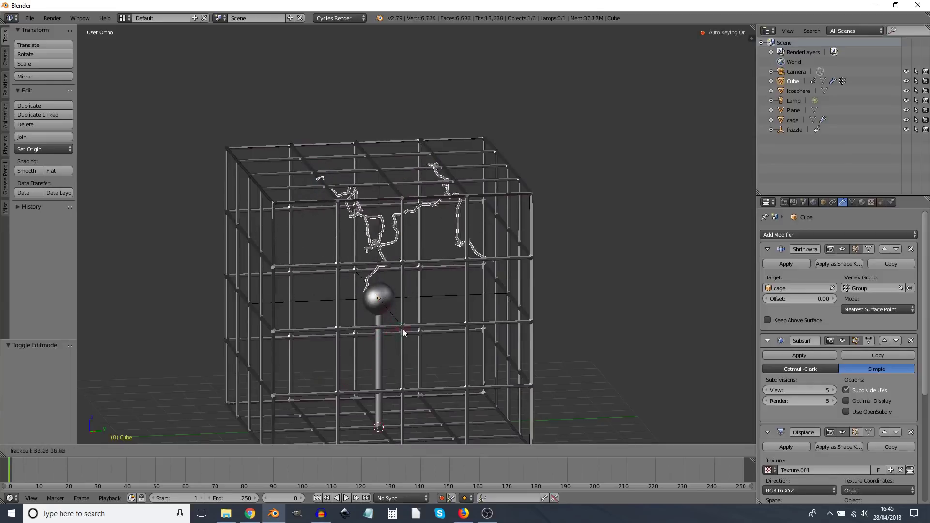
{"action": "left_click", "coordinate": [417, 330]}
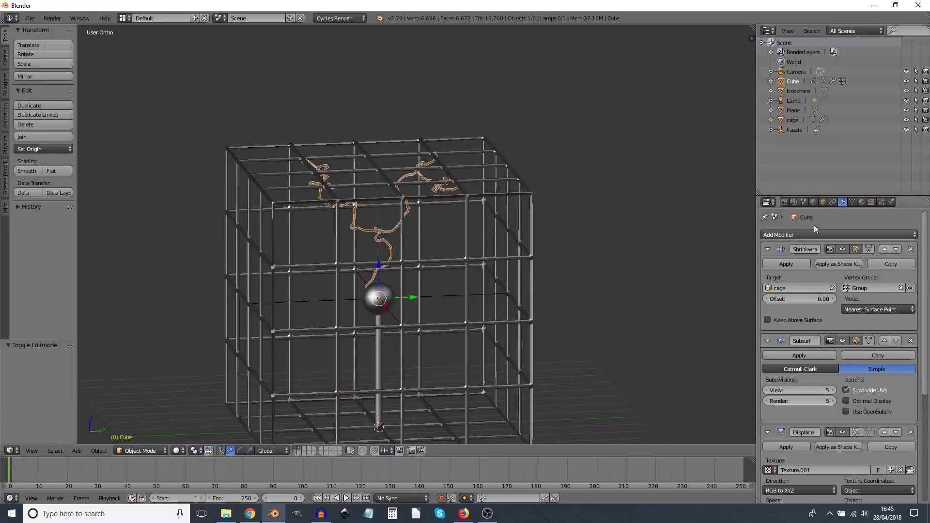
- Move the branch's Skin modifier above Displace in the modifier stack and inspect the arc's shape
{"action": "scroll", "coordinate": [889, 377], "scroll_direction": "down", "scroll_amount": 6}
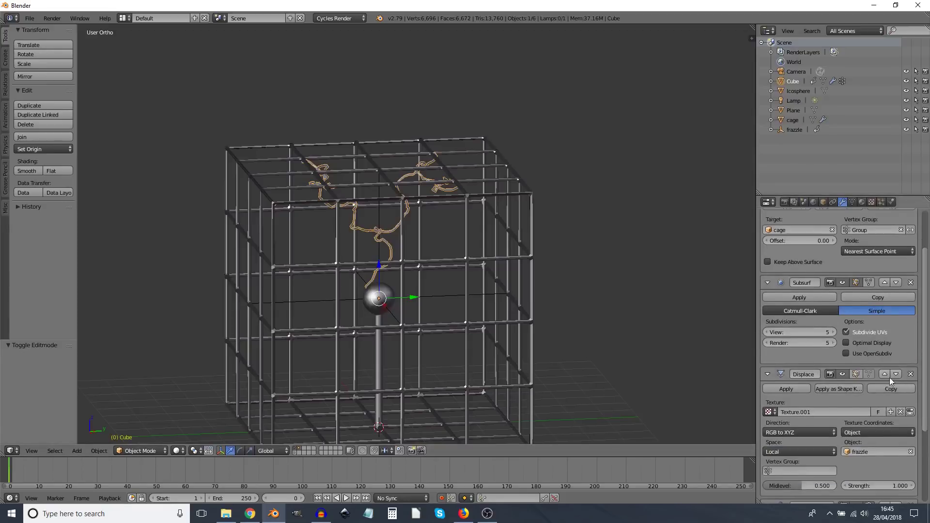
{"action": "scroll", "coordinate": [891, 412], "scroll_direction": "down", "scroll_amount": 1}
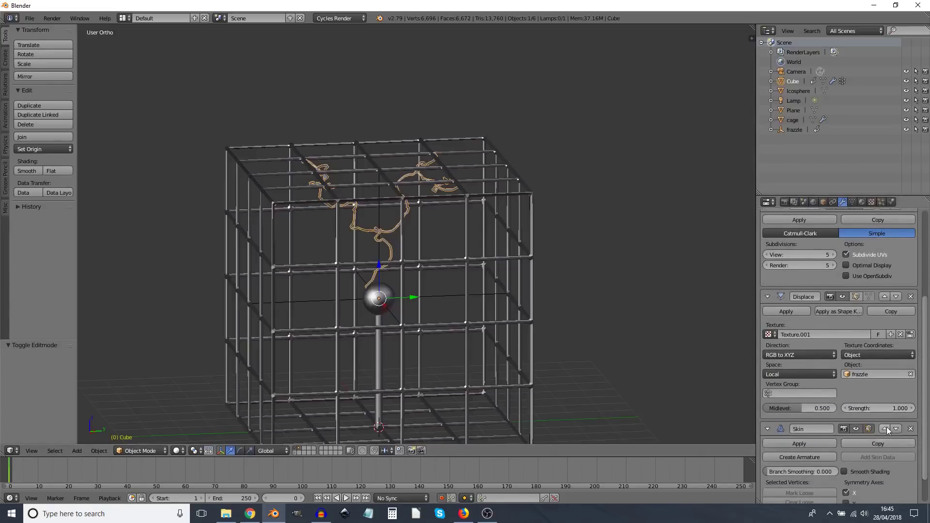
{"action": "left_click", "coordinate": [885, 428]}
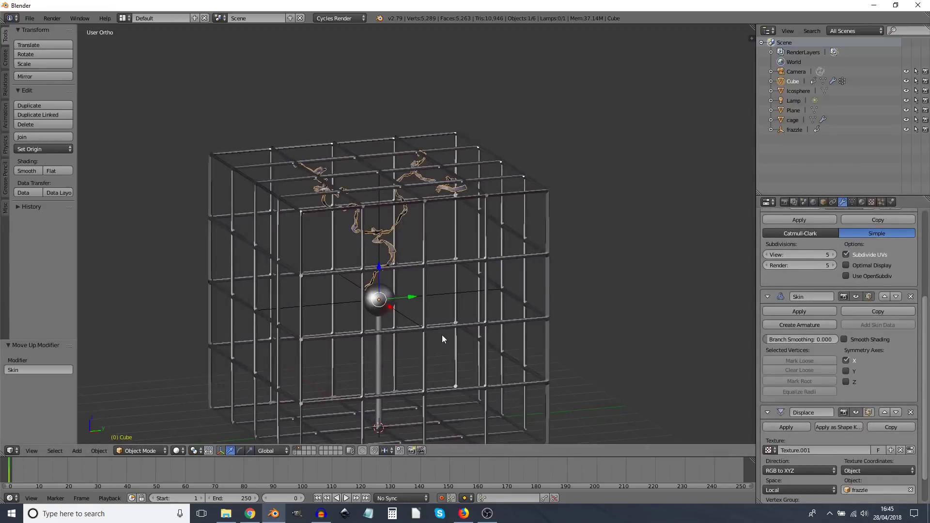
{"action": "scroll", "coordinate": [442, 335], "scroll_direction": "up", "scroll_amount": 2}
{"action": "scroll", "coordinate": [429, 293], "scroll_direction": "up", "scroll_amount": 3}
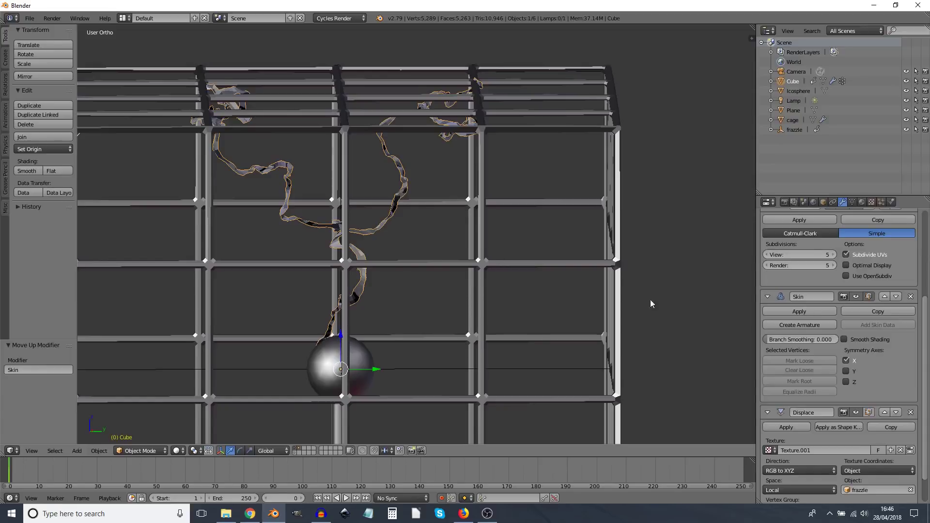
- Move the arc's Skin modifier back below Displace, test Subsurf view subdivisions down to 3, and restore them to 5
{"action": "left_click", "coordinate": [896, 297]}
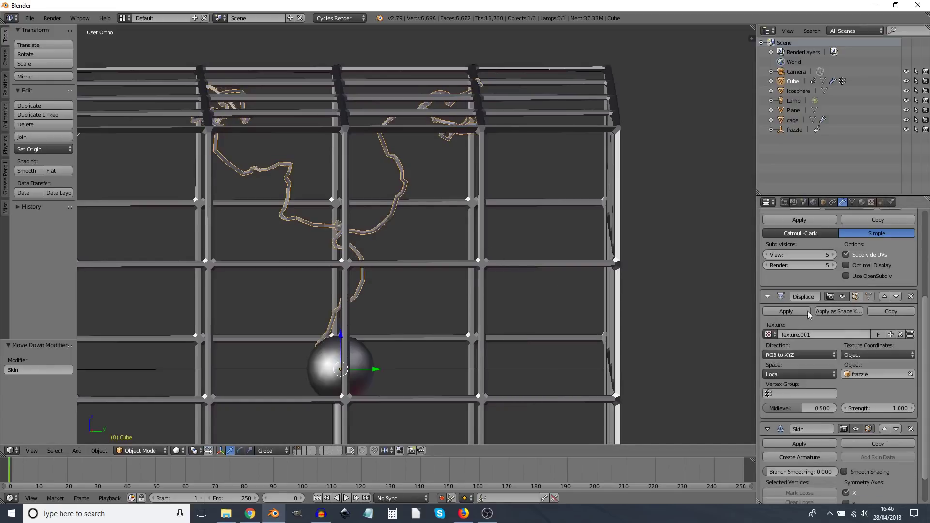
{"action": "scroll", "coordinate": [813, 259], "scroll_direction": "up", "scroll_amount": 2}
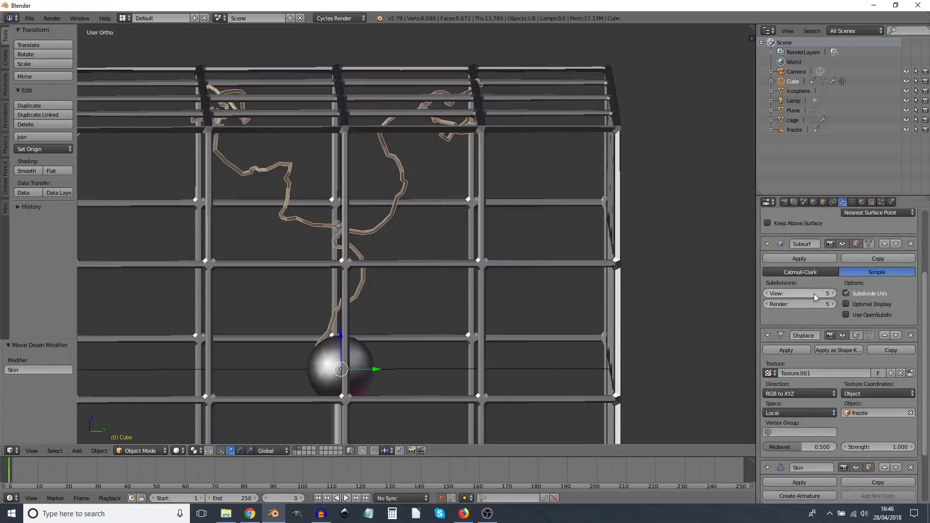
{"action": "left_click_drag", "start_coordinate": [816, 298], "coordinate": [801, 297]}
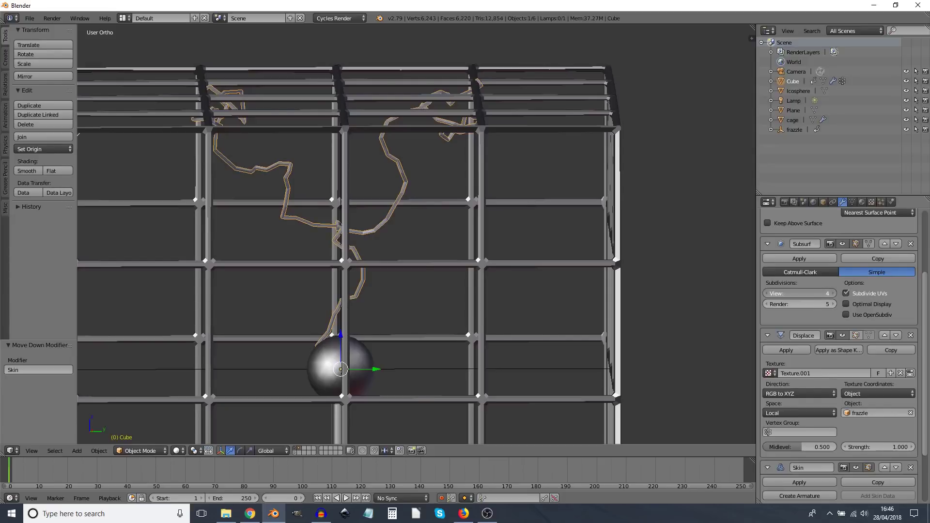
{"action": "middle_click_drag", "start_coordinate": [400, 349], "coordinate": [392, 285]}
{"action": "left_click", "coordinate": [766, 293]}
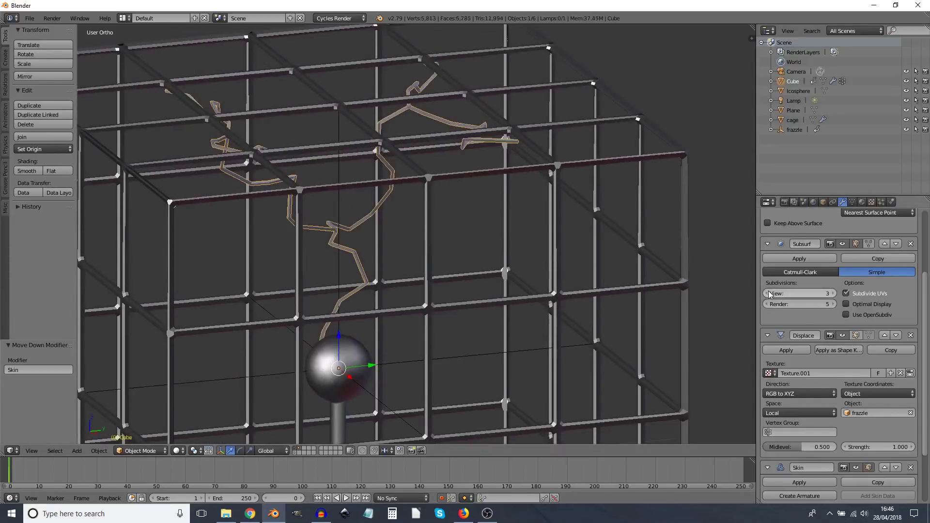
{"action": "middle_click_drag", "start_coordinate": [490, 358], "coordinate": [538, 340]}
{"action": "left_click", "coordinate": [832, 293]}
{"action": "left_click", "coordinate": [832, 293]}
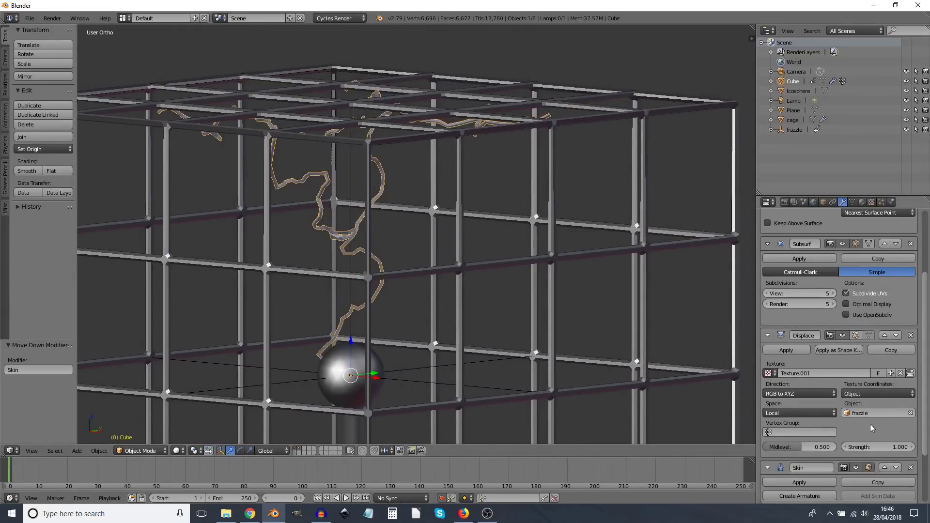
- Enter Edit Mode on the arc, select its base vertex inside the sphere, and set proportional editing to Connected
{"action": "scroll", "coordinate": [837, 296], "scroll_direction": "down", "scroll_amount": 4}
{"action": "key", "text": "Tab"}
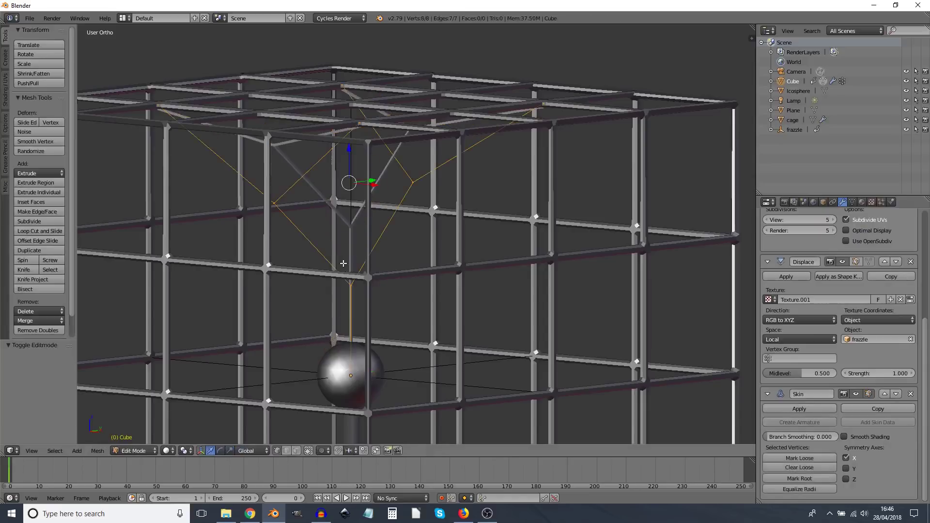
{"action": "scroll", "coordinate": [373, 346], "scroll_direction": "down", "scroll_amount": 2}
{"action": "right_click", "coordinate": [359, 355]}
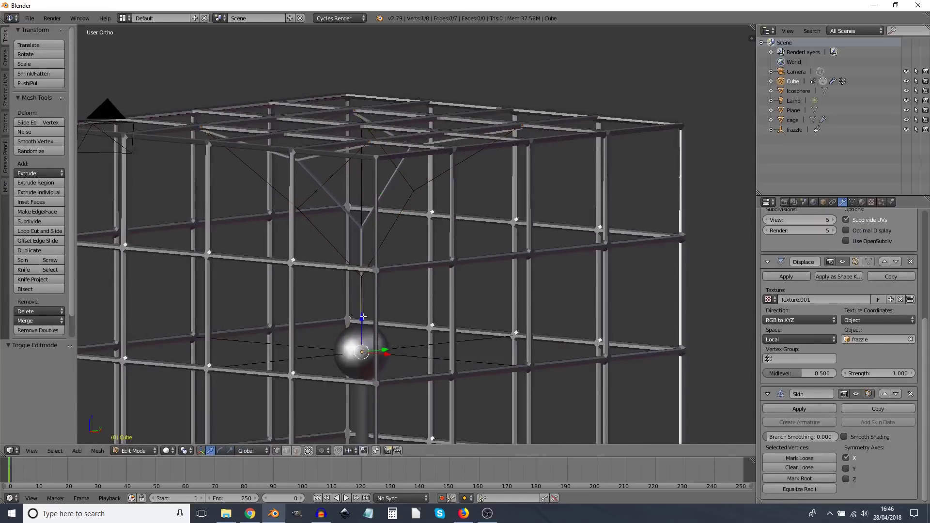
{"action": "left_click", "coordinate": [322, 450]}
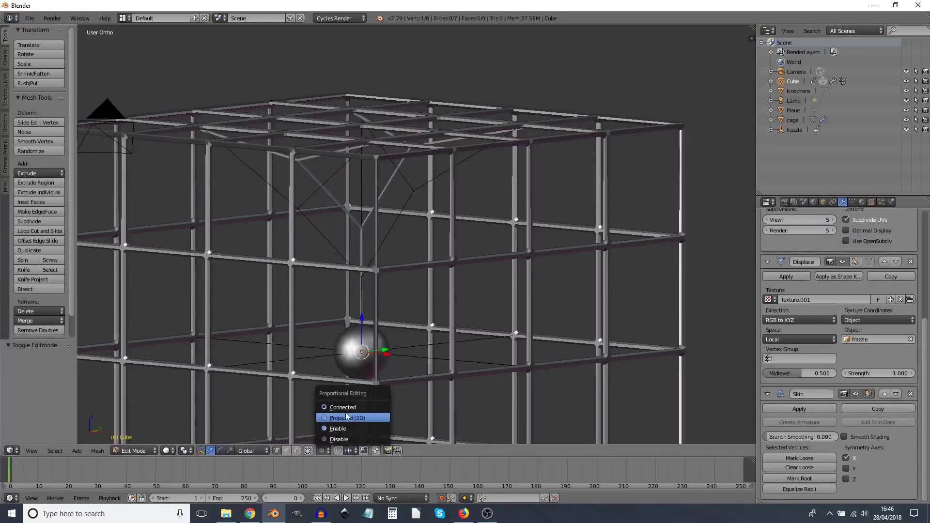
{"action": "left_click", "coordinate": [345, 439]}
{"action": "scroll", "coordinate": [357, 386], "scroll_direction": "down", "scroll_amount": 2}
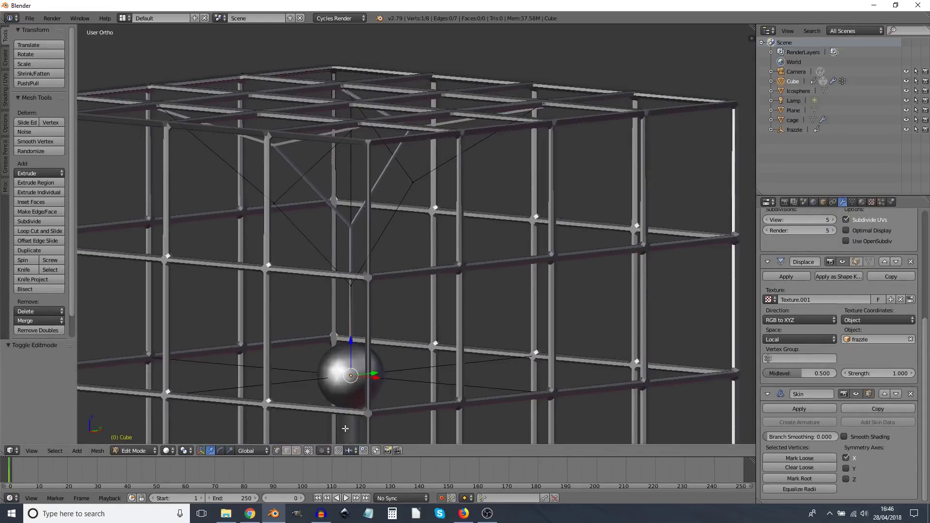
{"action": "left_click", "coordinate": [322, 450]}
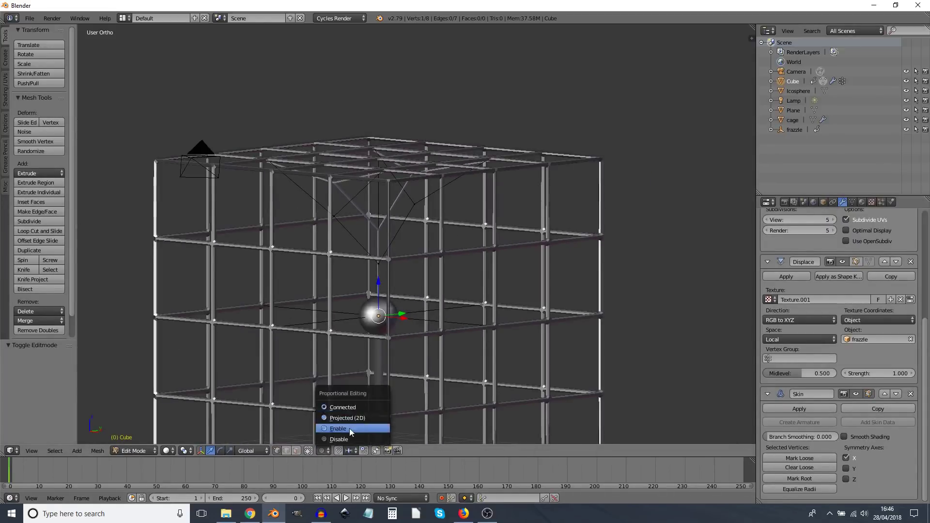
{"action": "left_click", "coordinate": [341, 408]}
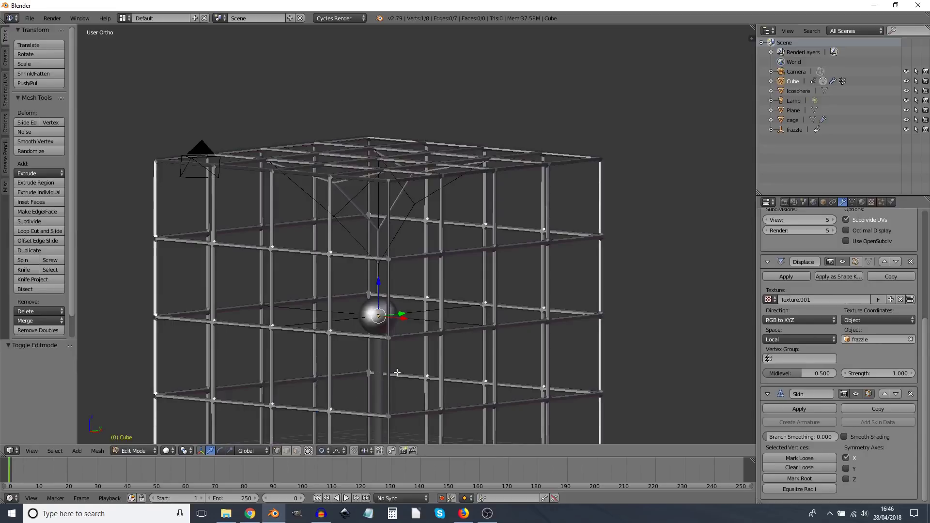
- Enlarge the skin at the arc's base vertex by a factor of about 3.74, with a proportional size of about 3.80
{"action": "key", "text": "a"}
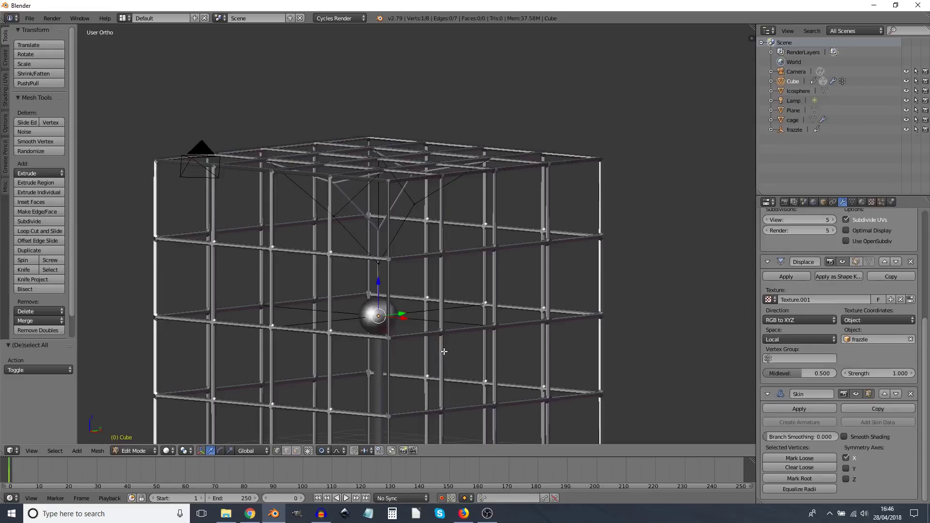
{"action": "key", "text": "s"}
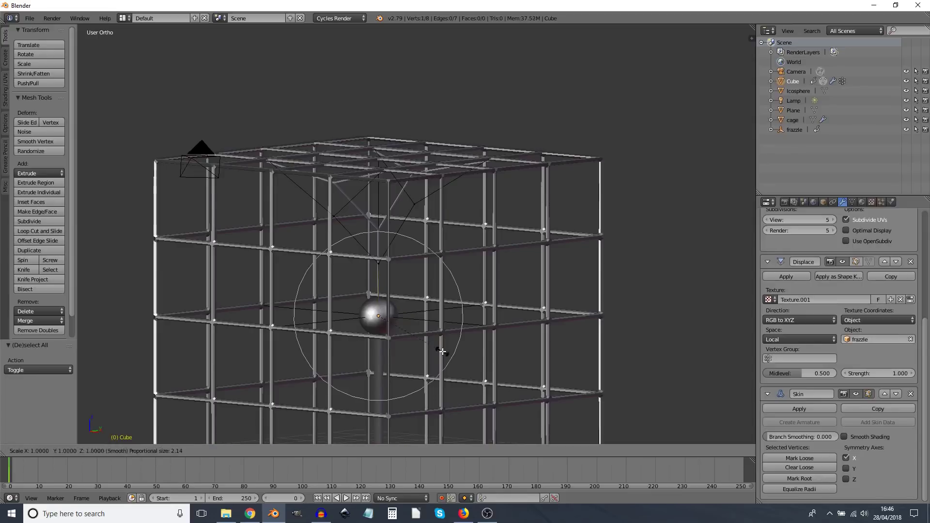
{"action": "scroll", "coordinate": [649, 333], "scroll_direction": "down", "scroll_amount": 2}
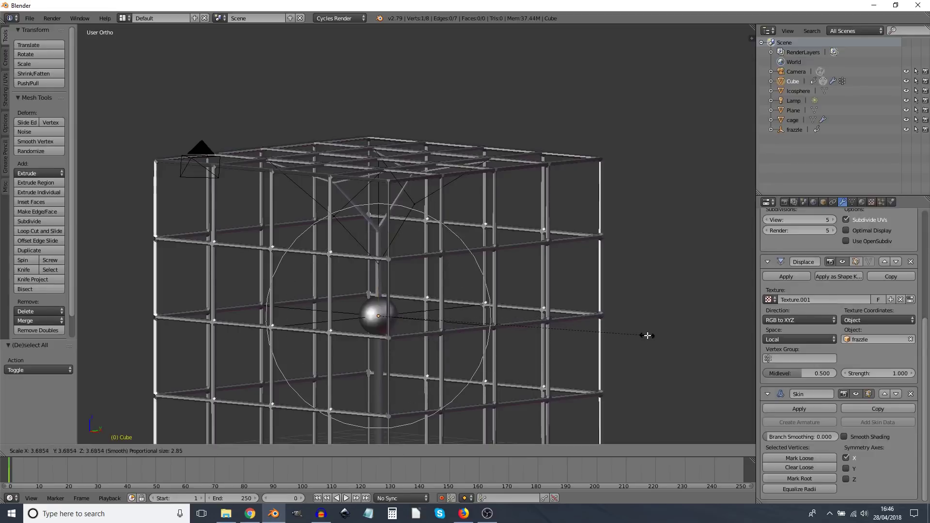
{"action": "scroll", "coordinate": [641, 330], "scroll_direction": "down", "scroll_amount": 2}
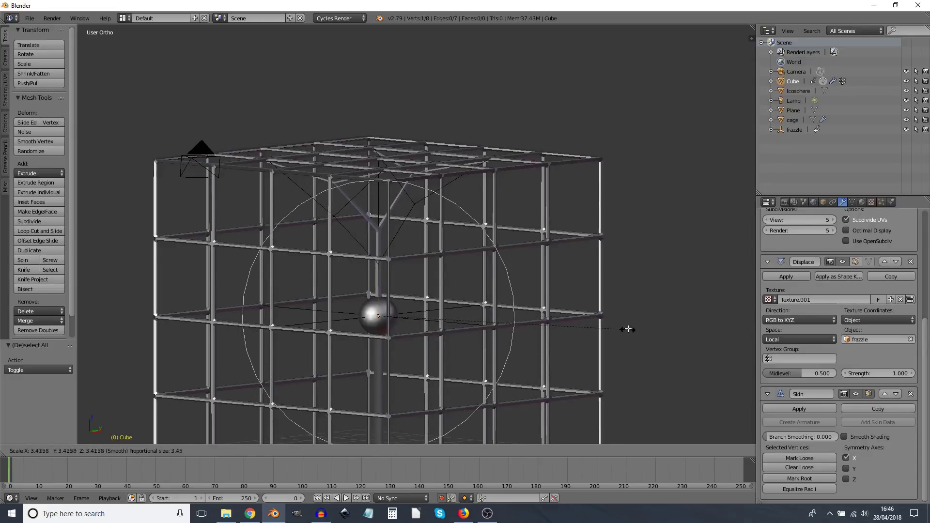
{"action": "scroll", "coordinate": [631, 331], "scroll_direction": "down", "scroll_amount": 2}
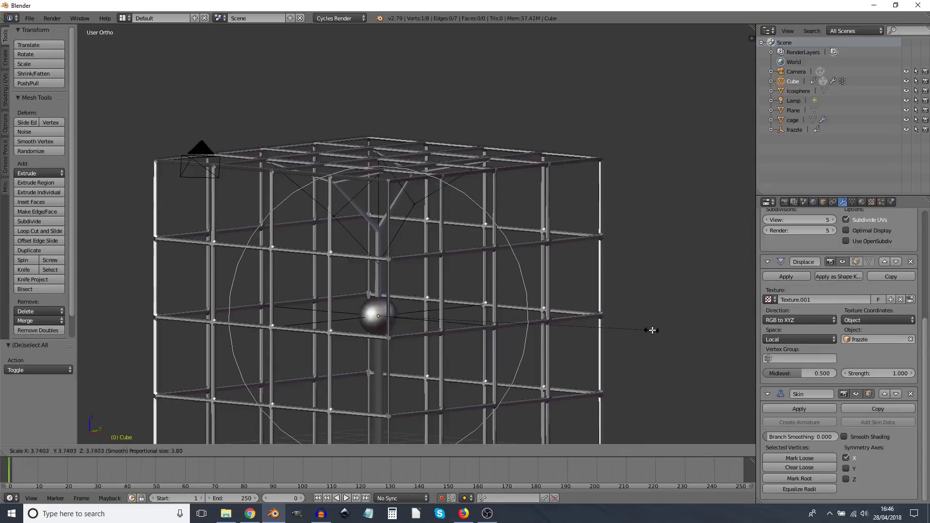
{"action": "left_click", "coordinate": [652, 328]}
{"action": "scroll", "coordinate": [494, 322], "scroll_direction": "up", "scroll_amount": 4}
{"action": "middle_click_drag", "start_coordinate": [447, 316], "coordinate": [469, 315]}
- Select all of the arc's vertices, resize their skin by a factor of about 0.508, and return to Object Mode
{"action": "key", "text": "a"}
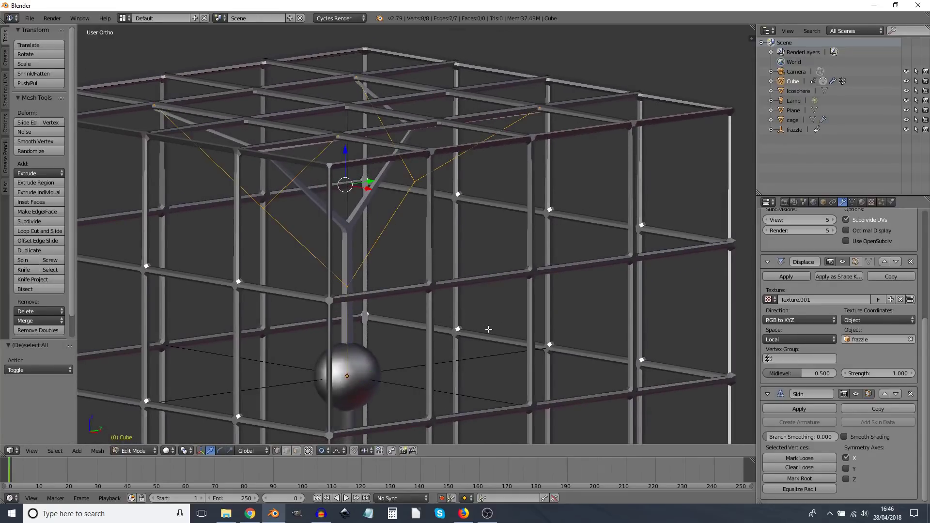
{"action": "key", "text": "s"}
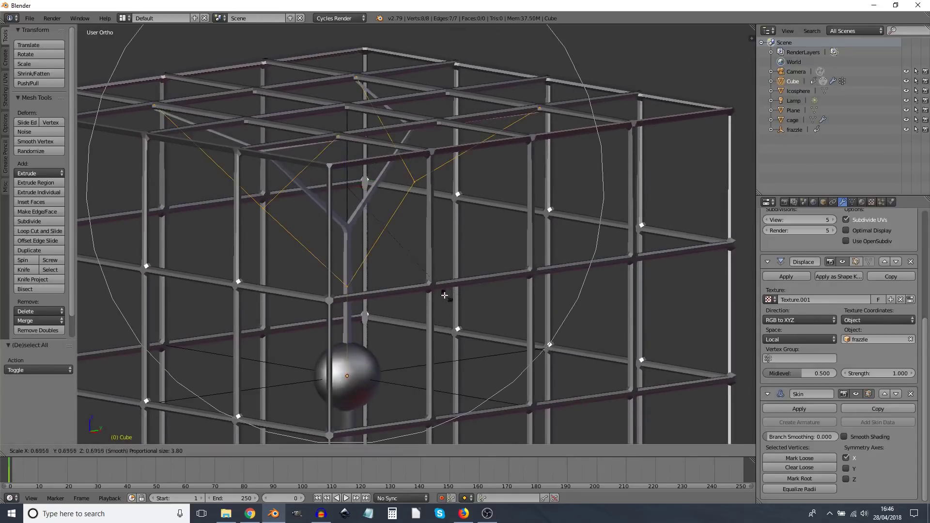
{"action": "left_click", "coordinate": [405, 272]}
{"action": "scroll", "coordinate": [442, 289], "scroll_direction": "down", "scroll_amount": 2}
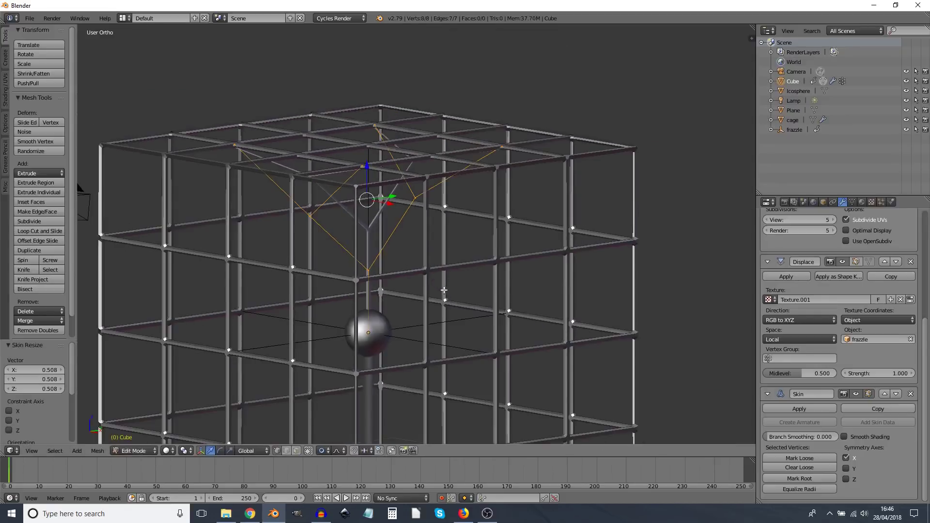
{"action": "key", "text": "Tab"}
- Render the scene to check how the arc appears inside the cage, and return to the 3D view
{"action": "middle_click_drag", "start_coordinate": [448, 299], "coordinate": [450, 339]}
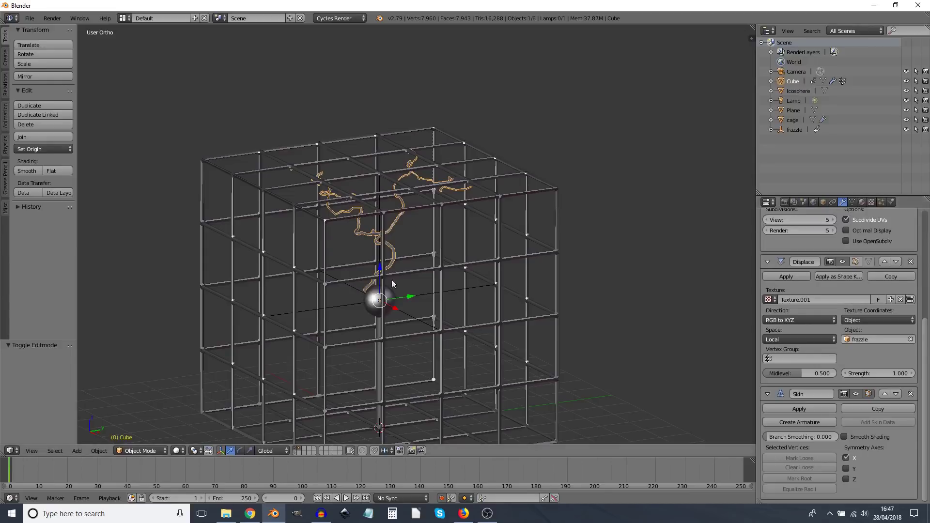
{"action": "key", "text": "F12"}
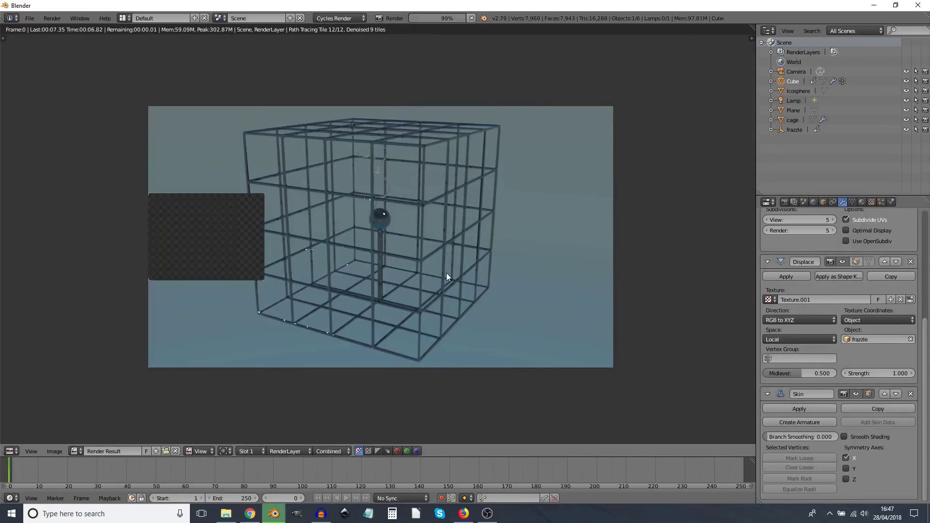
{"action": "key", "text": "Escape"}
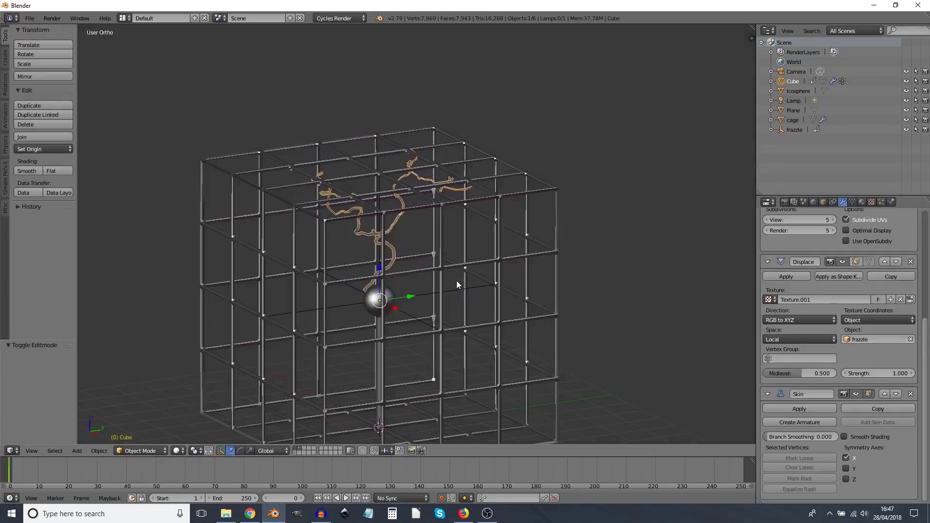
- Give the arc a new material named "lighting" with an Emission surface shader
{"action": "left_click", "coordinate": [861, 202]}
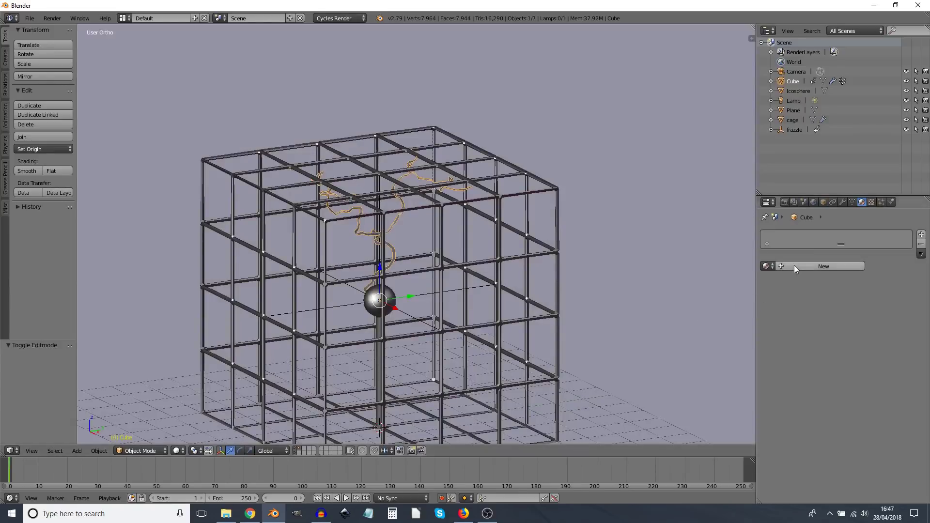
{"action": "left_click", "coordinate": [794, 265]}
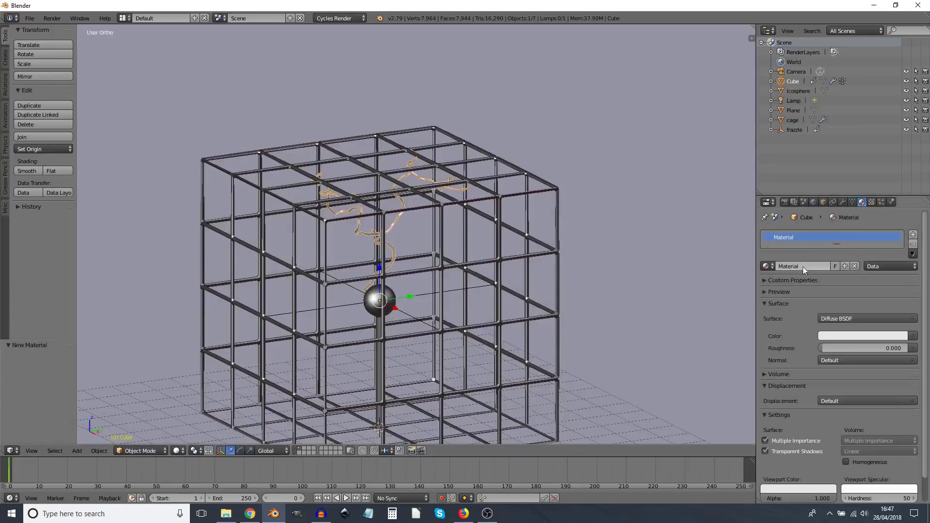
{"action": "left_click", "coordinate": [814, 266]}
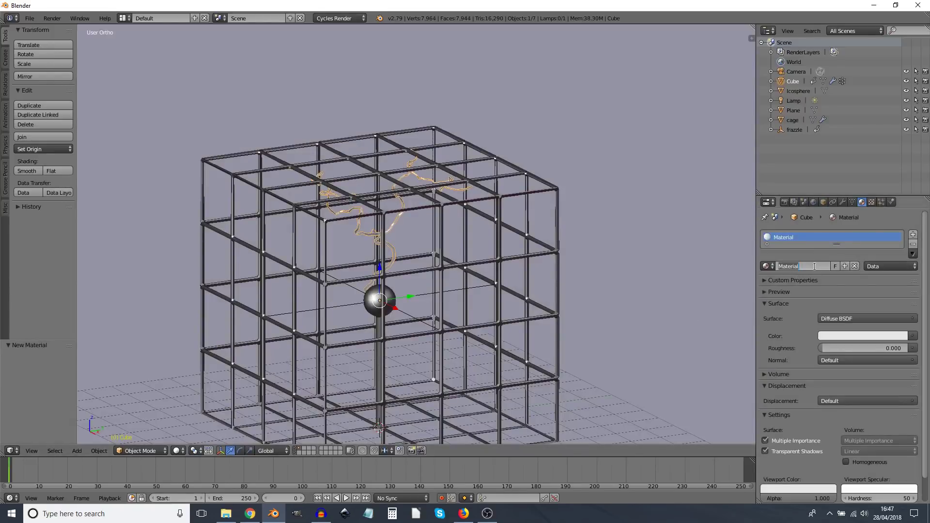
{"action": "type", "text": "lighting"}
{"action": "key", "text": "Return"}
{"action": "left_click", "coordinate": [853, 319]}
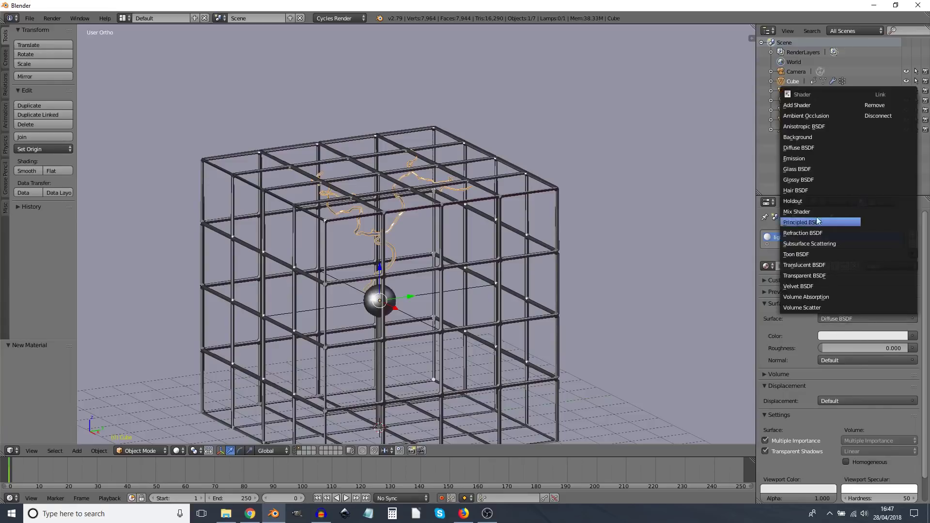
{"action": "left_click", "coordinate": [795, 159]}
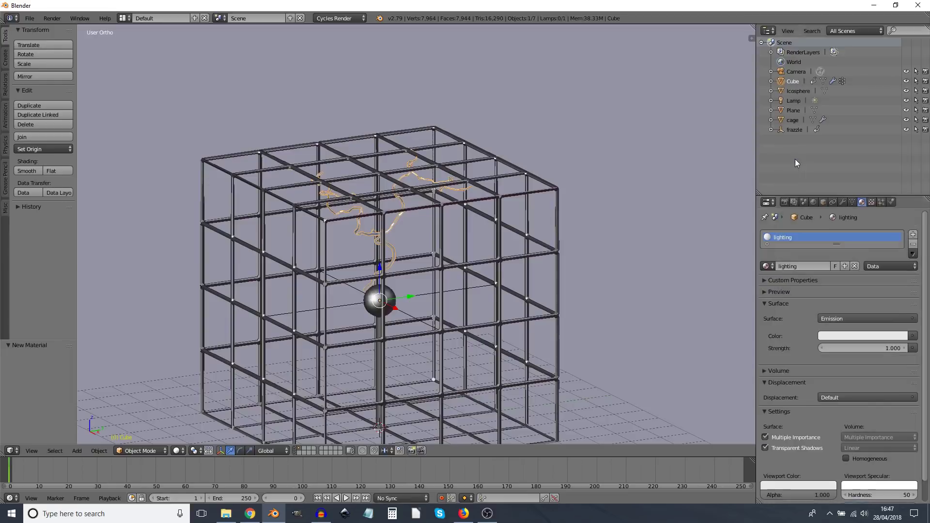
- Set the lighting material's emission colour to hex 8888ff and its strength to 20
{"action": "left_click", "coordinate": [861, 336]}
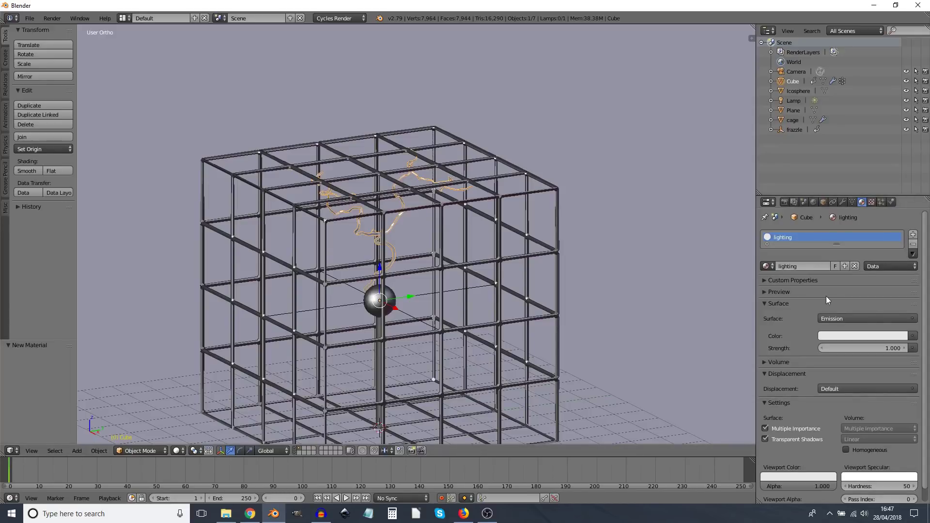
{"action": "left_click", "coordinate": [849, 336]}
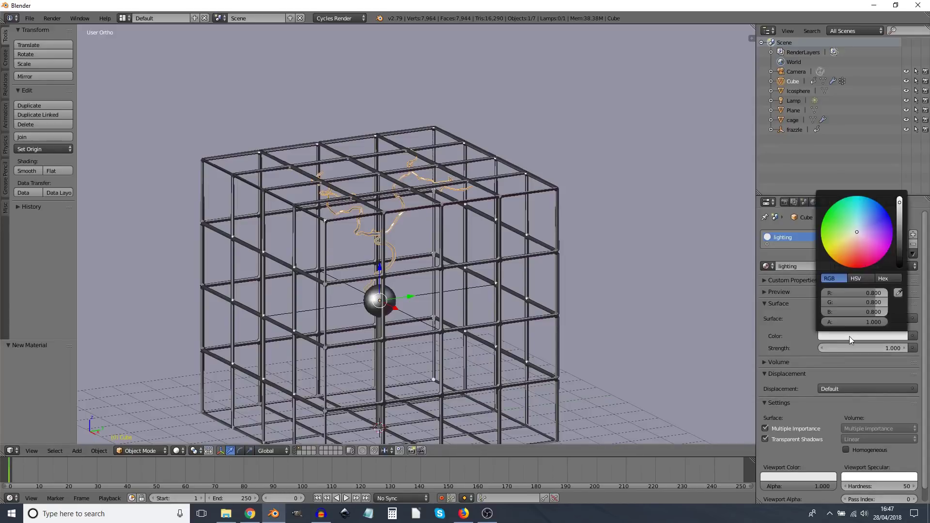
{"action": "left_click", "coordinate": [881, 277]}
{"action": "left_click", "coordinate": [870, 292]}
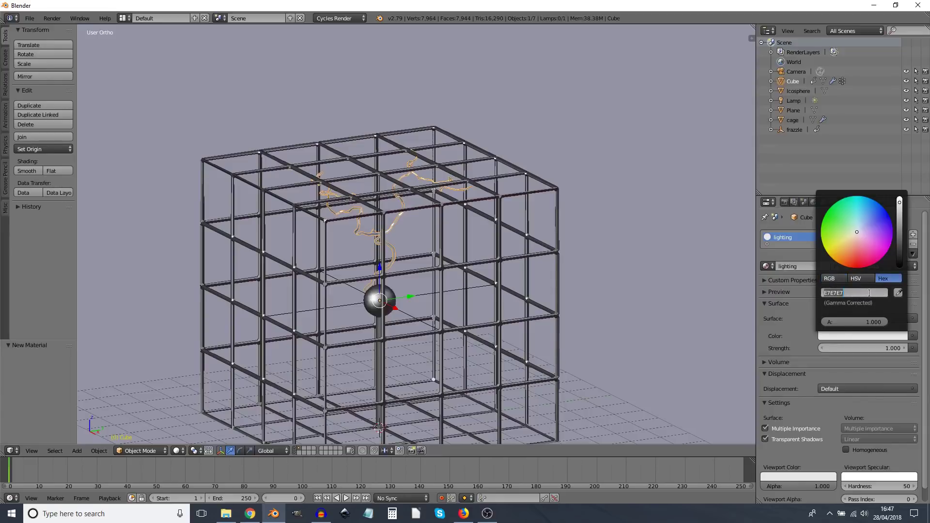
{"action": "type", "text": "8888ff"}
{"action": "key", "text": "Return"}
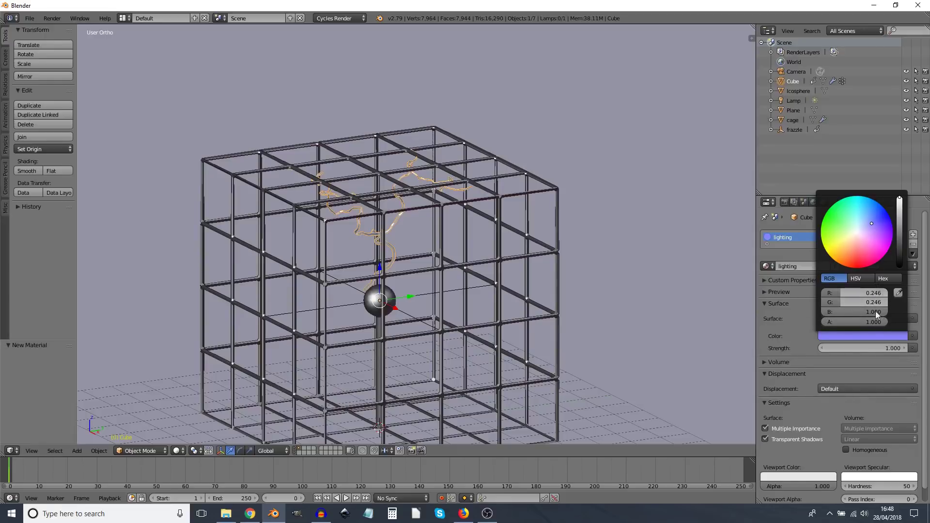
{"action": "left_click", "coordinate": [846, 346]}
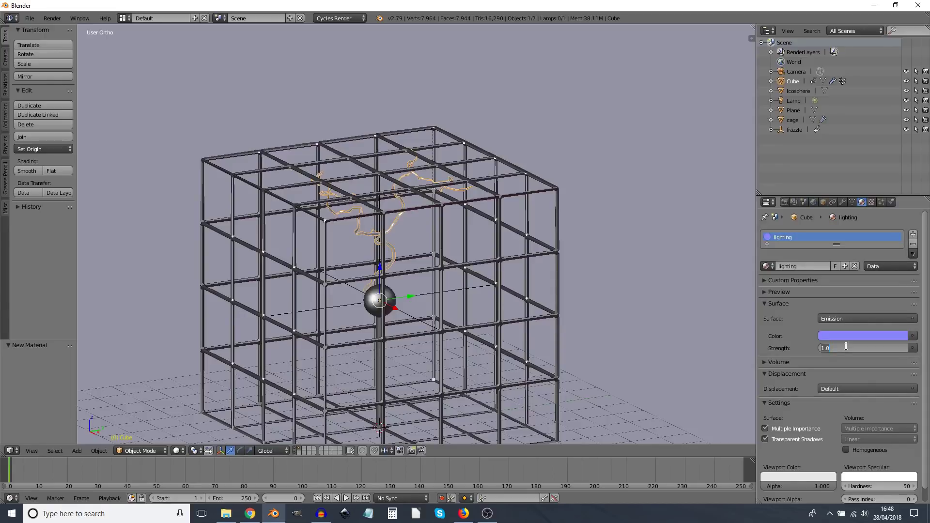
{"action": "type", "text": "20"}
{"action": "key", "text": "Return"}
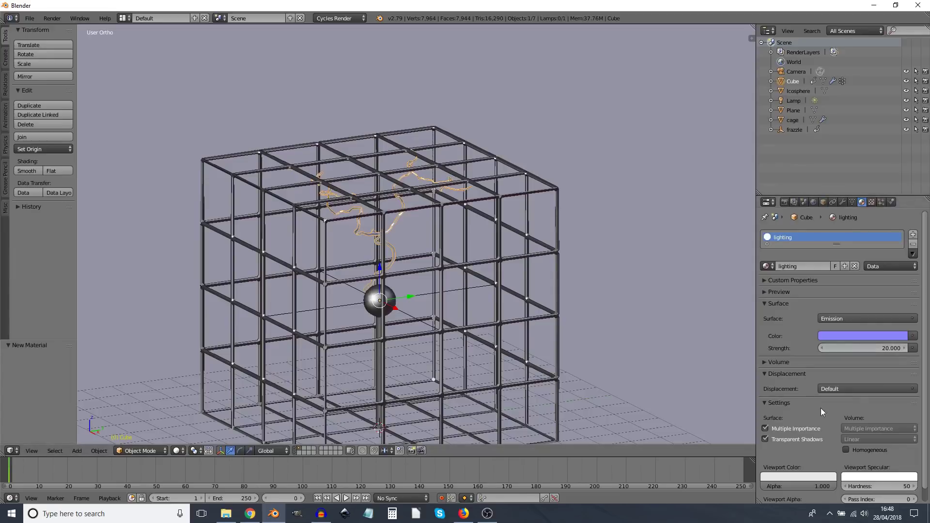
- Render the scene with the emission material, and enable compositing nodes with the backdrop in the Node Editor
{"action": "key", "text": "F12"}
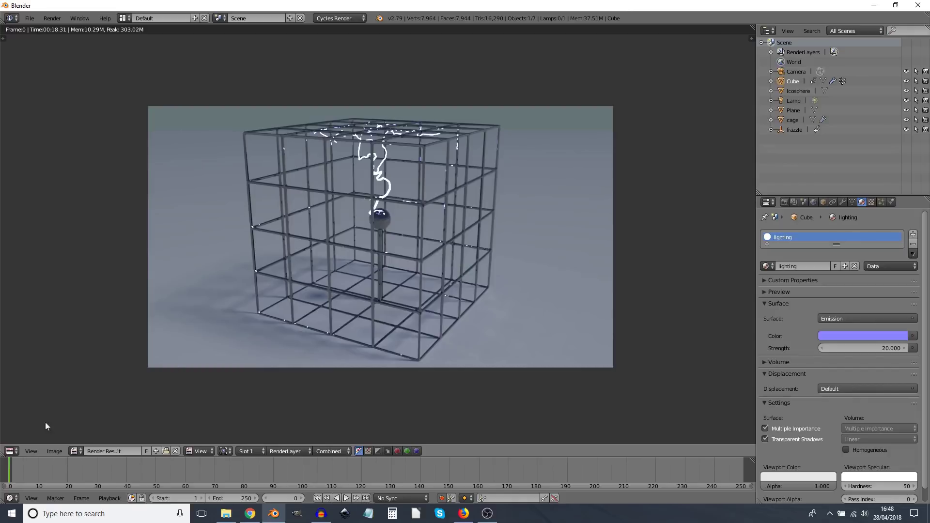
{"action": "left_click", "coordinate": [14, 453]}
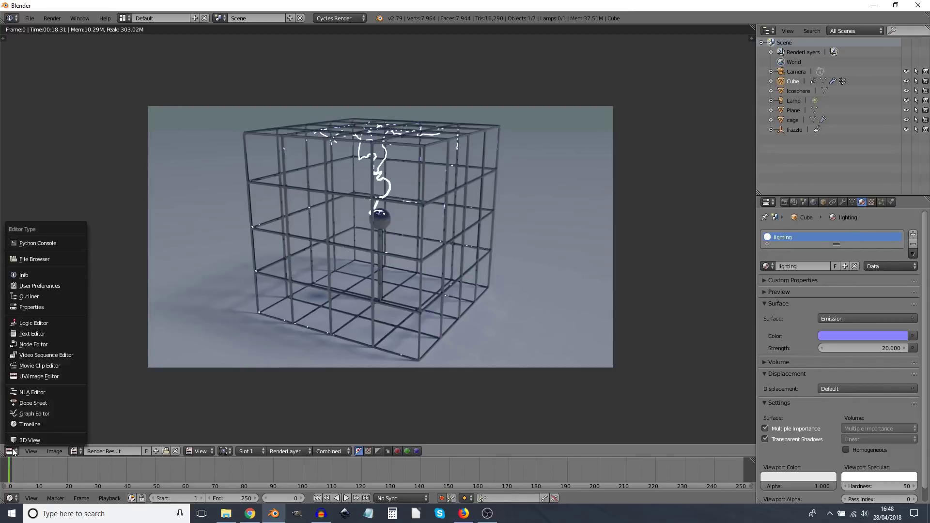
{"action": "left_click", "coordinate": [40, 345]}
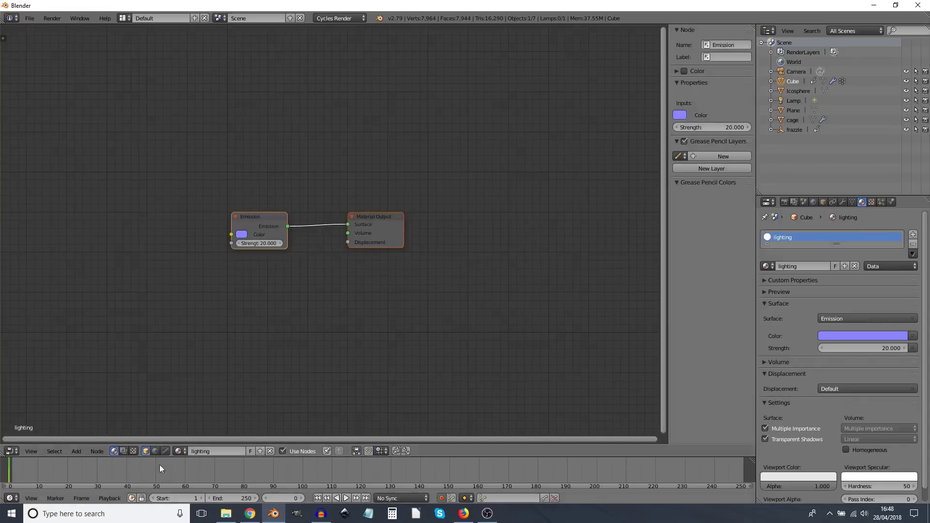
{"action": "left_click", "coordinate": [123, 450]}
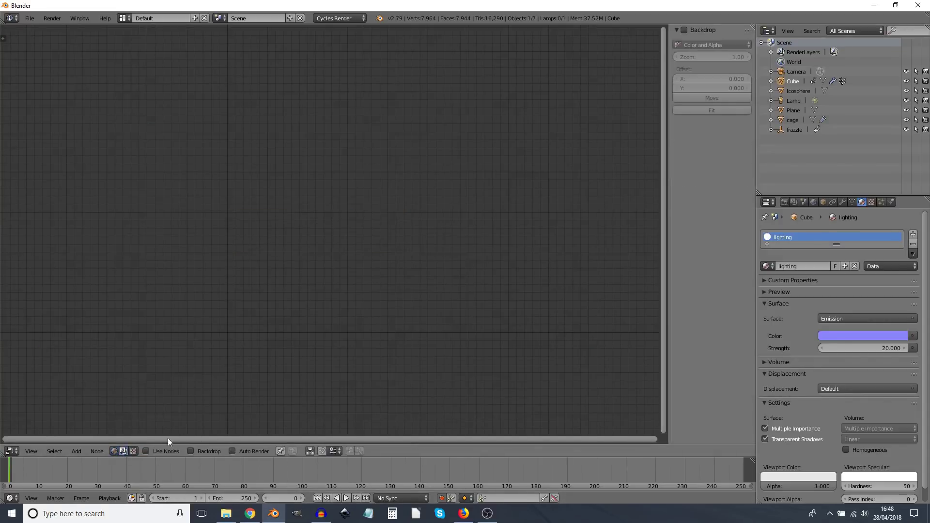
{"action": "left_click", "coordinate": [144, 451]}
{"action": "left_click", "coordinate": [191, 451]}
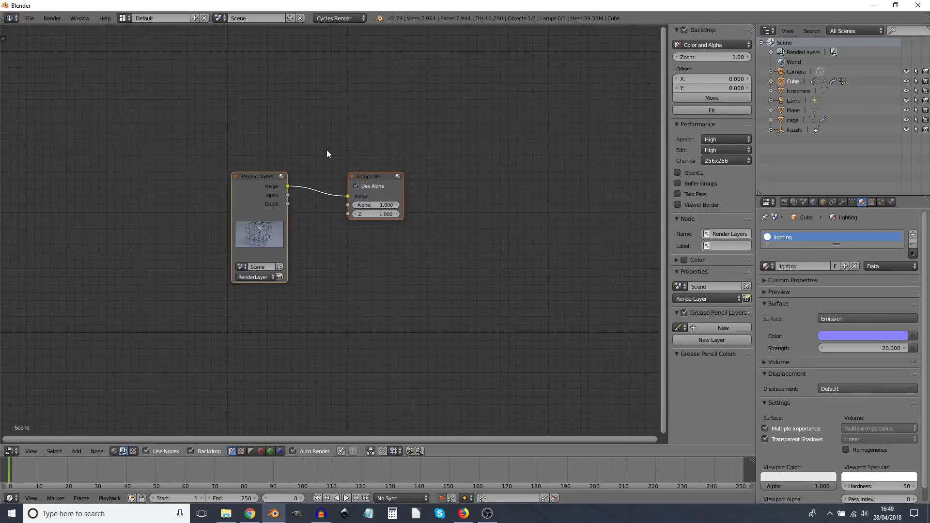
- Add a reroute point on the link between Render Layers and Composite, and connect it to a new Viewer node's Image input
{"action": "right_click_drag", "start_coordinate": [324, 146], "coordinate": [328, 266], "text": "shift"}
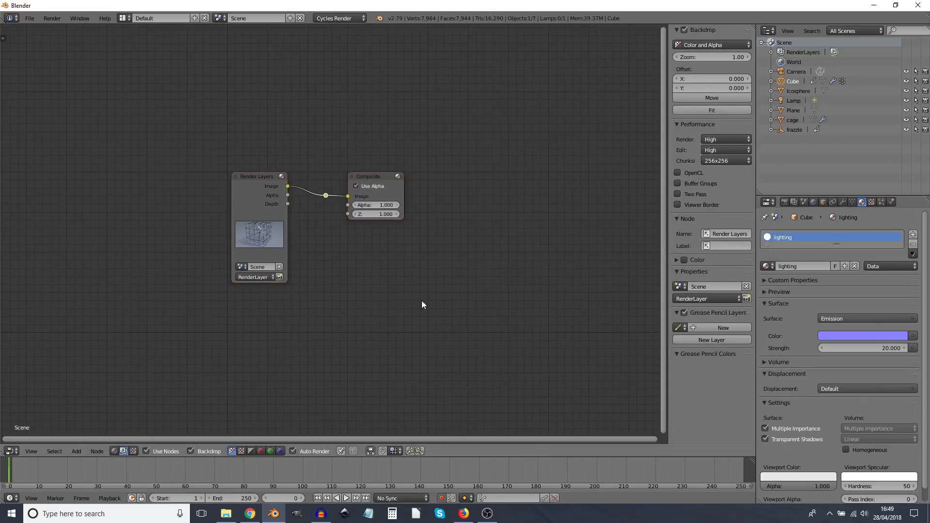
{"action": "key", "text": "shift+a"}
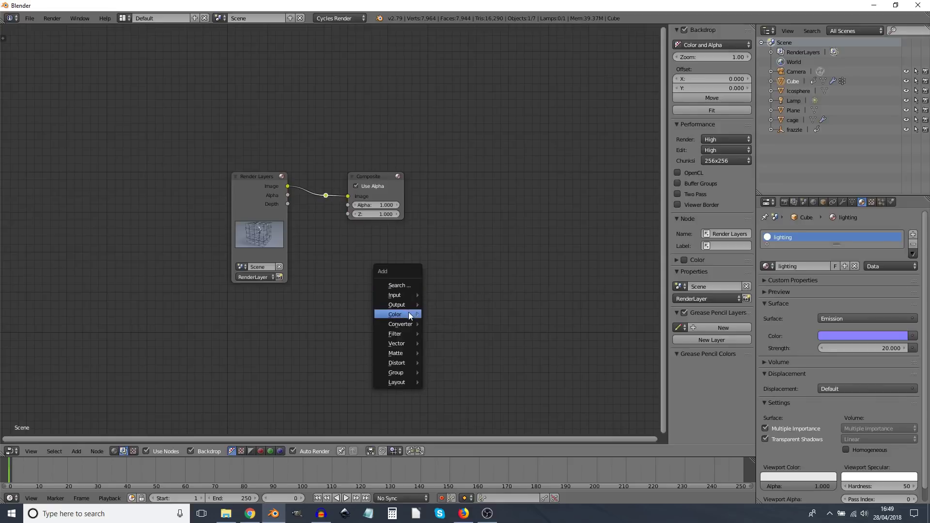
{"action": "mouse_move", "coordinate": [410, 314]}
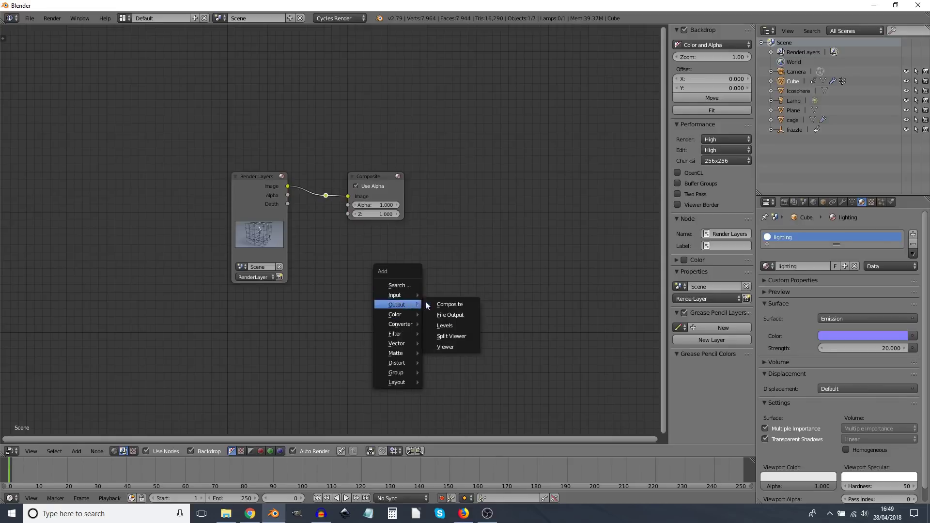
{"action": "left_click", "coordinate": [449, 346]}
{"action": "left_click", "coordinate": [354, 239]}
{"action": "left_click_drag", "start_coordinate": [325, 195], "coordinate": [354, 264]}
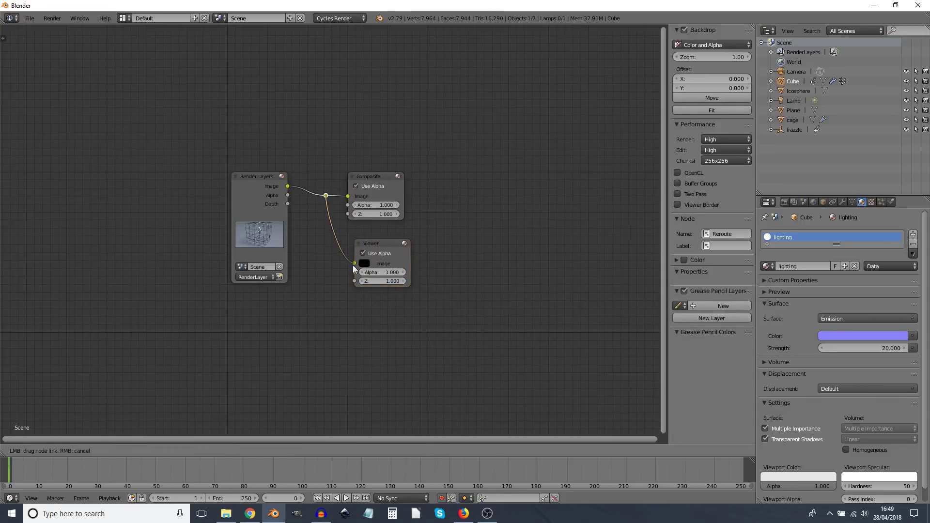
- Move the Render Layers node aside and insert a Glare node on the link between it and the reroute point
{"action": "left_click_drag", "start_coordinate": [257, 188], "coordinate": [159, 193]}
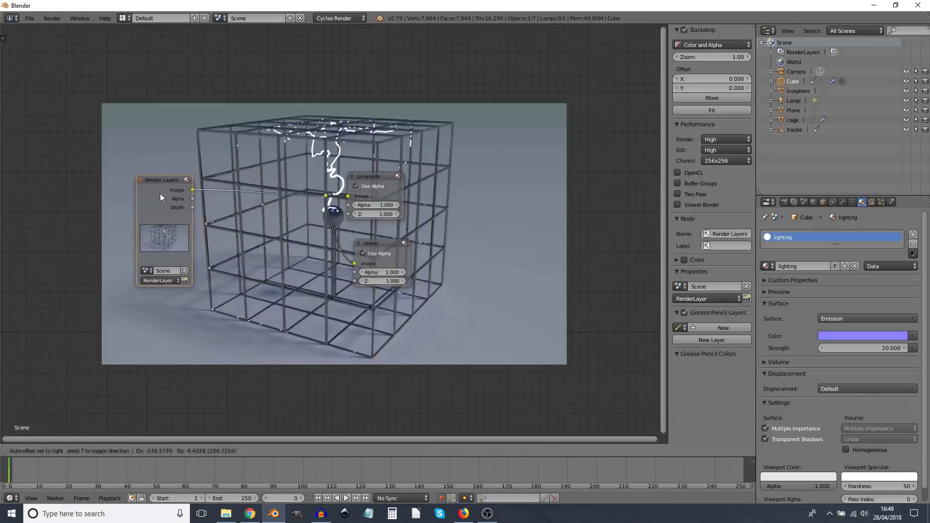
{"action": "key", "text": "shift+a"}
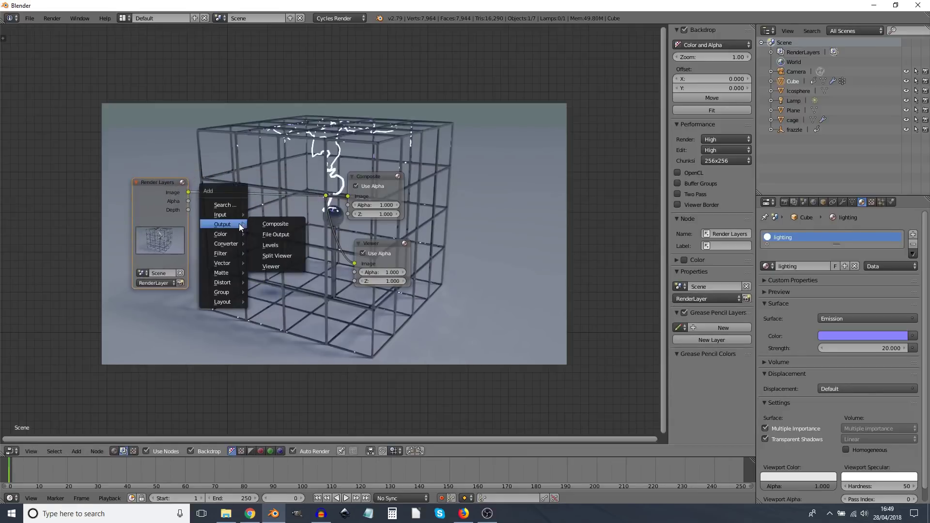
{"action": "mouse_move", "coordinate": [223, 253]}
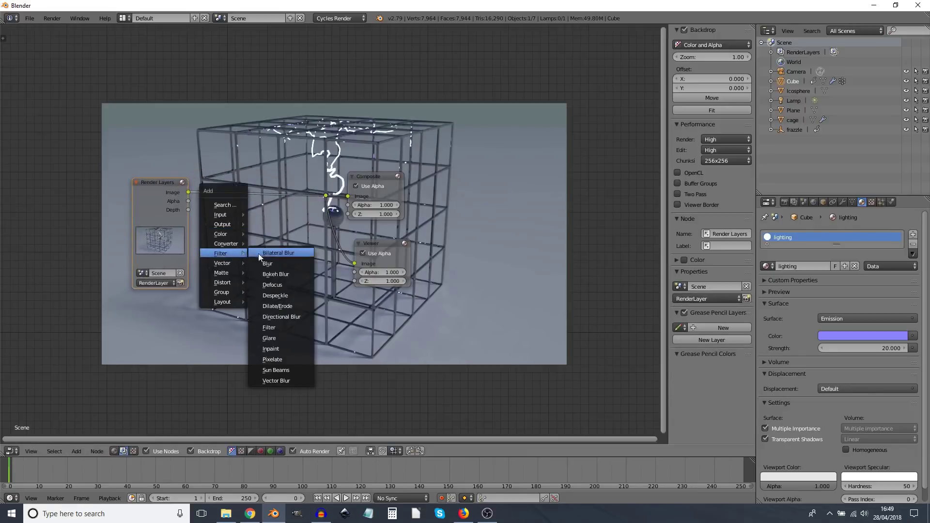
{"action": "left_click", "coordinate": [284, 337]}
{"action": "left_click", "coordinate": [228, 154]}
{"action": "scroll", "coordinate": [306, 265], "scroll_direction": "up", "scroll_amount": 3}
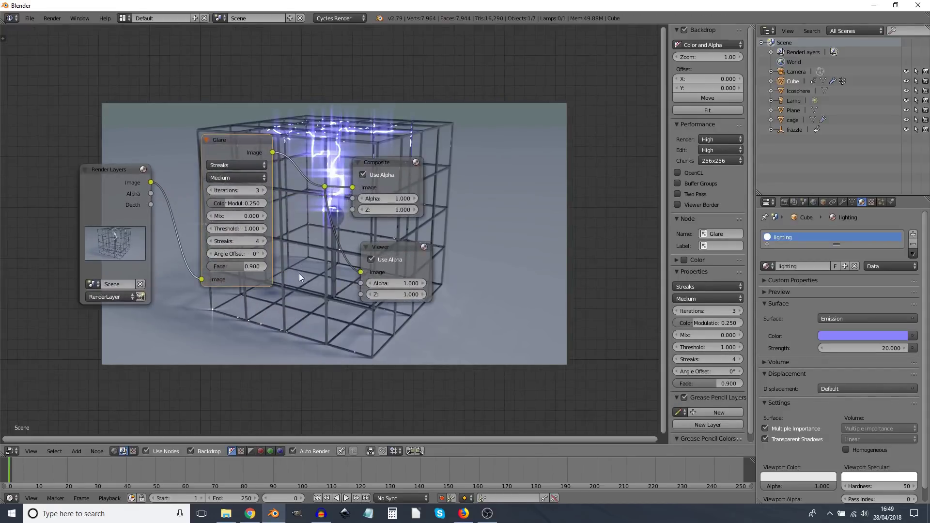
- Set the Glare node's streaks to 6 and its angle offset to 10°
{"action": "middle_click_drag", "start_coordinate": [294, 297], "coordinate": [321, 321]}
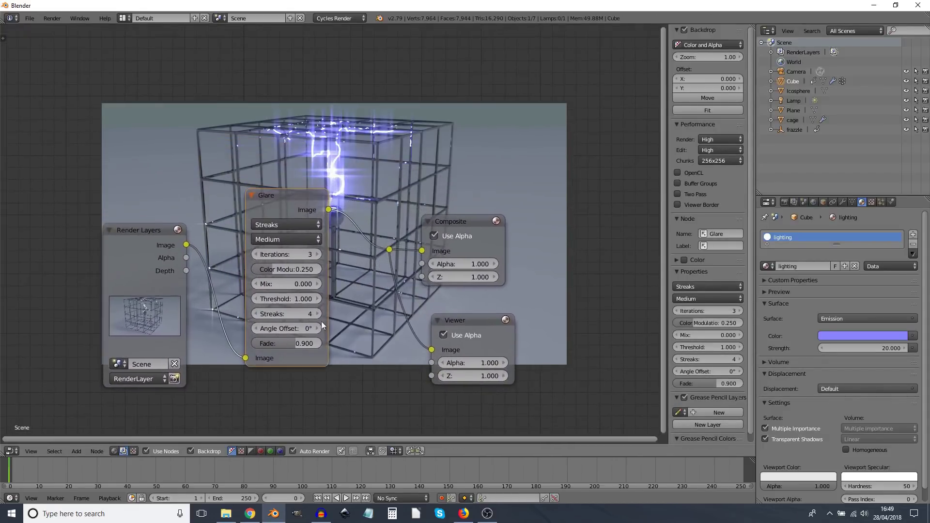
{"action": "left_click", "coordinate": [300, 313]}
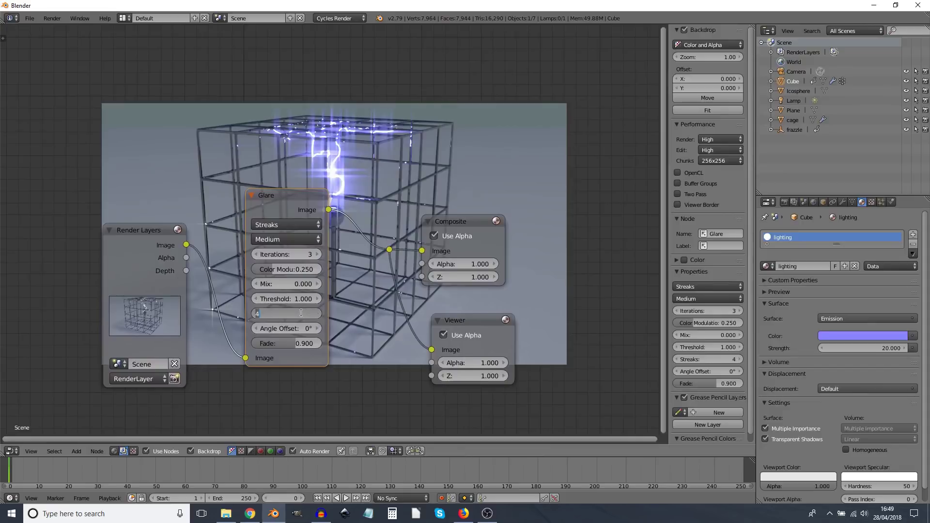
{"action": "type", "text": "6"}
{"action": "key", "text": "Return"}
{"action": "left_click", "coordinate": [288, 324]}
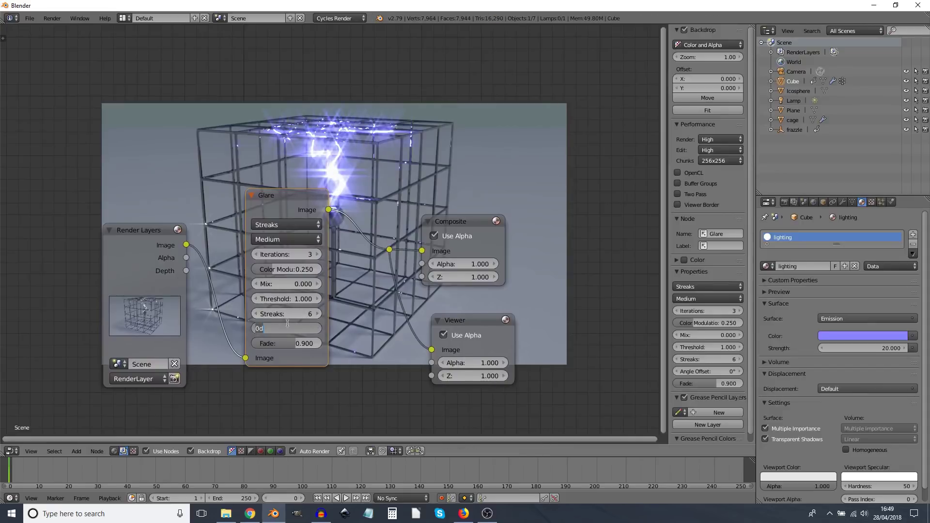
{"action": "type", "text": "10"}
{"action": "key", "text": "Return"}
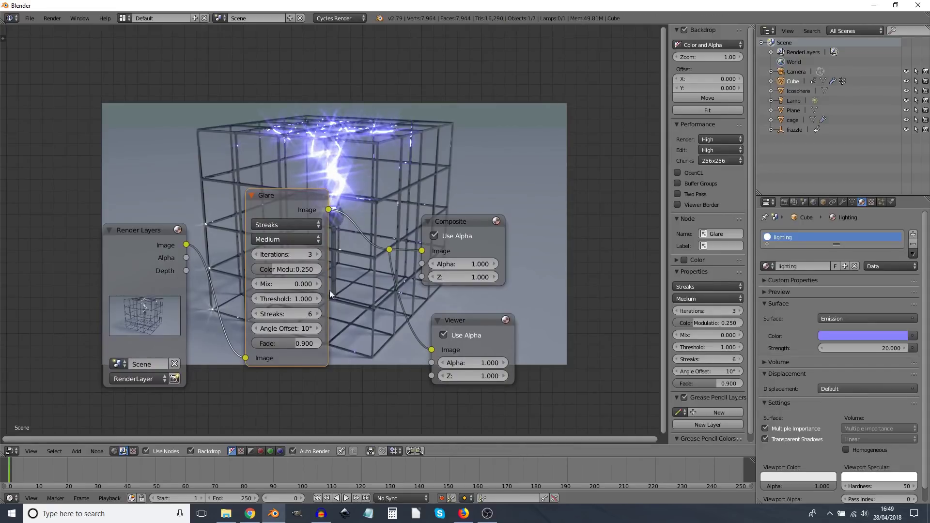
- Set the Glare node's color modulation to 0.75 and move the node down, clear of the arc in the backdrop
{"action": "middle_click_drag", "start_coordinate": [370, 275], "coordinate": [370, 301]}
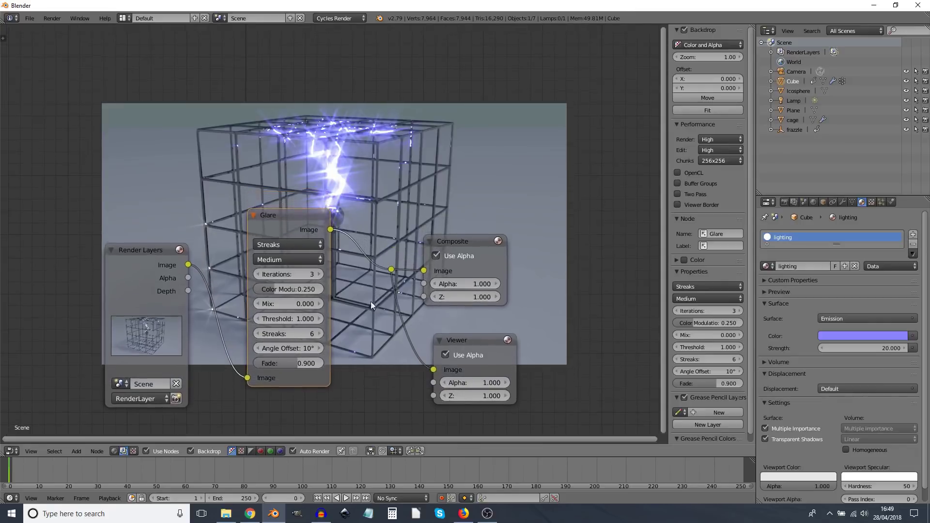
{"action": "left_click", "coordinate": [277, 288]}
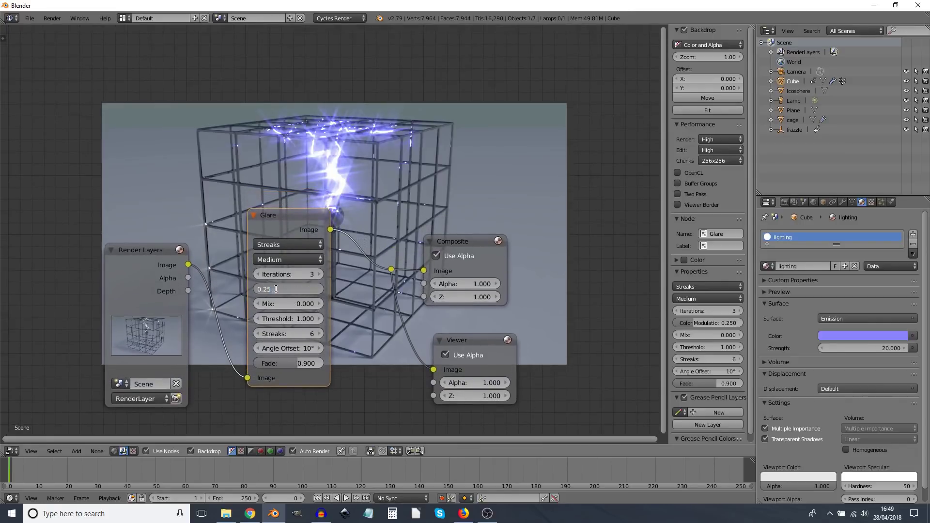
{"action": "key", "text": "BackSpace"}
{"action": "type", "text": ".75"}
{"action": "key", "text": "Return"}
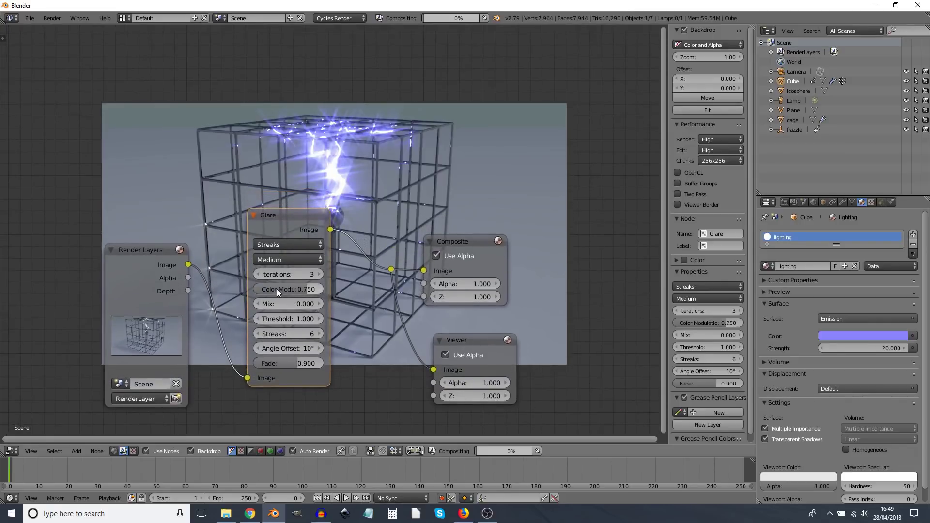
{"action": "middle_click_drag", "start_coordinate": [343, 207], "coordinate": [352, 240]}
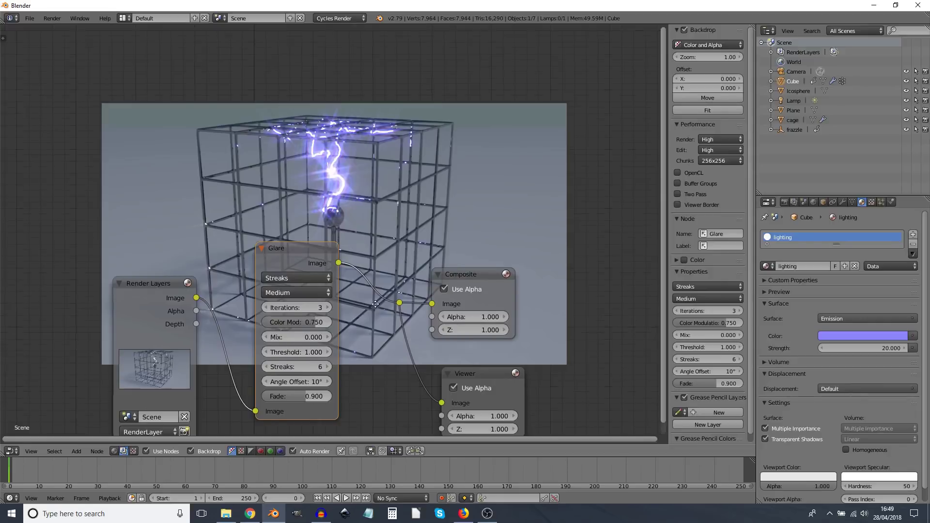
{"action": "middle_click_drag", "start_coordinate": [375, 304], "coordinate": [401, 277]}
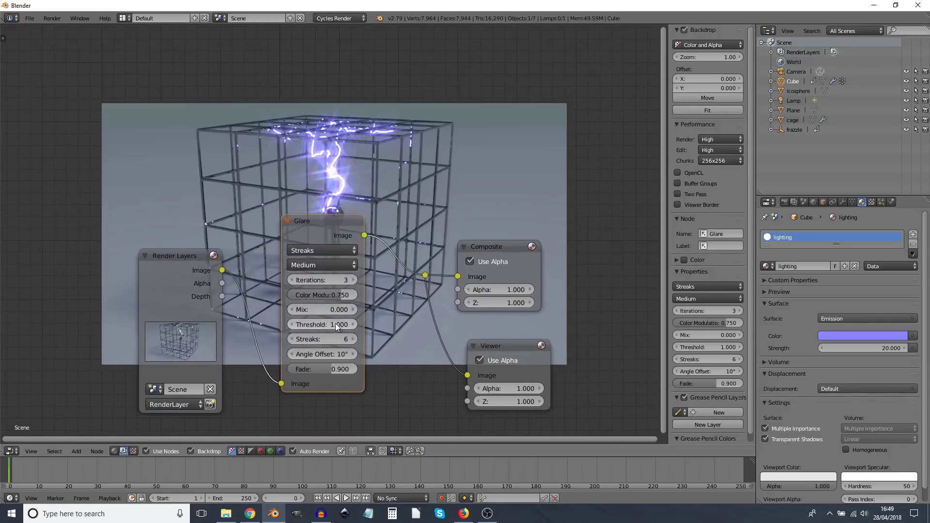
{"action": "left_click_drag", "start_coordinate": [310, 224], "coordinate": [312, 303]}
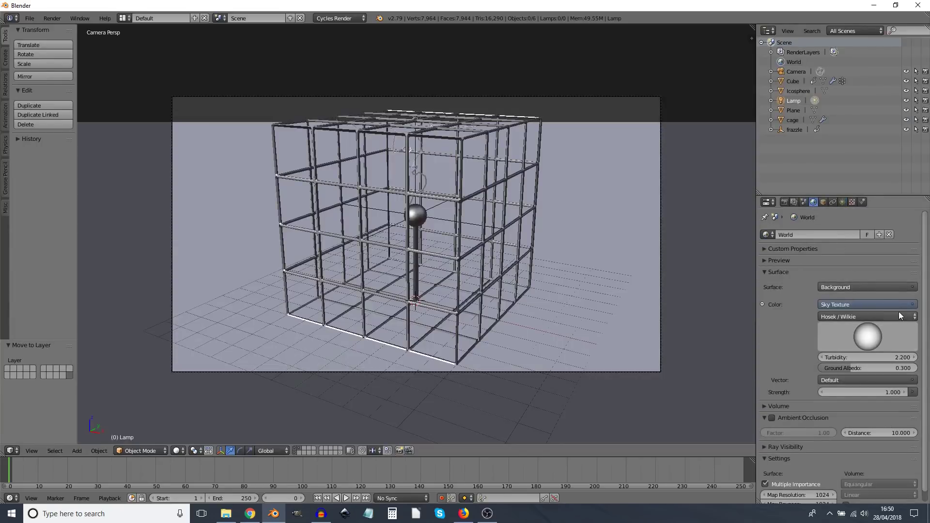
- Replace the world background's Sky Texture with a plain RGB colour and darken it to black
{"action": "left_click", "coordinate": [891, 305]}
{"action": "left_click", "coordinate": [604, 187]}
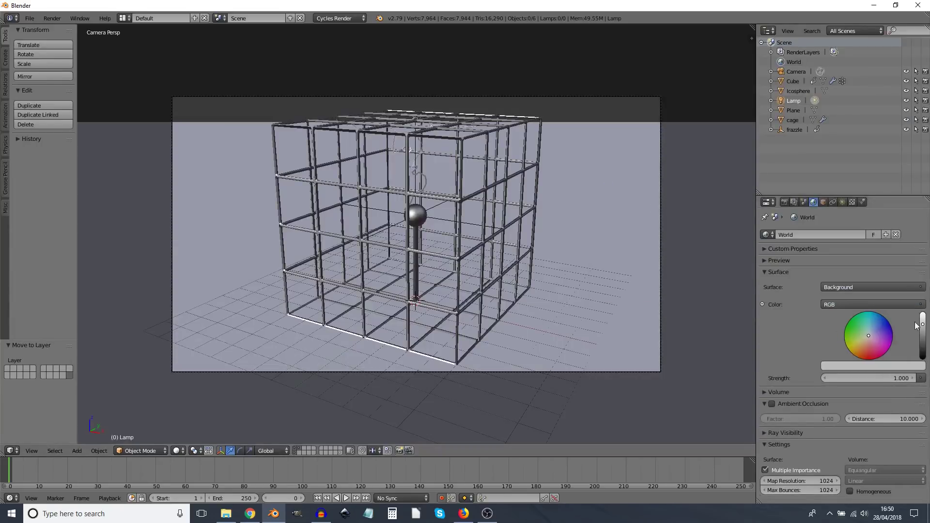
{"action": "left_click_drag", "start_coordinate": [924, 342], "coordinate": [922, 359]}
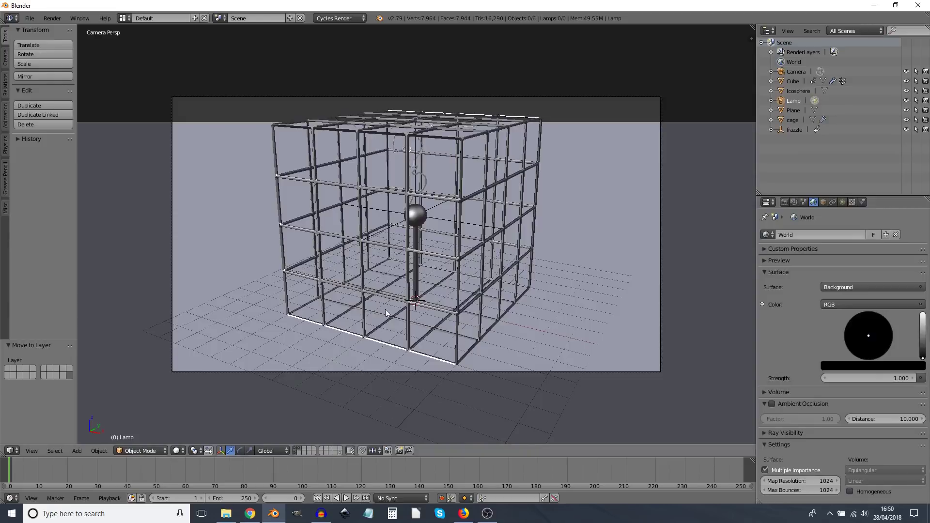
- Render the scene with the black background, and change the compositor's Glare type to Fog Glow
{"action": "key", "text": "F12"}
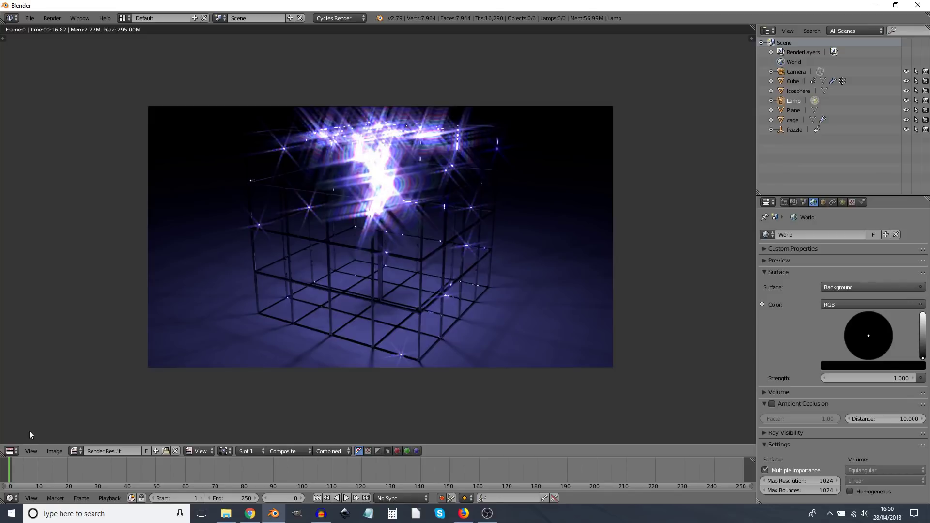
{"action": "left_click", "coordinate": [9, 451]}
{"action": "left_click", "coordinate": [43, 345]}
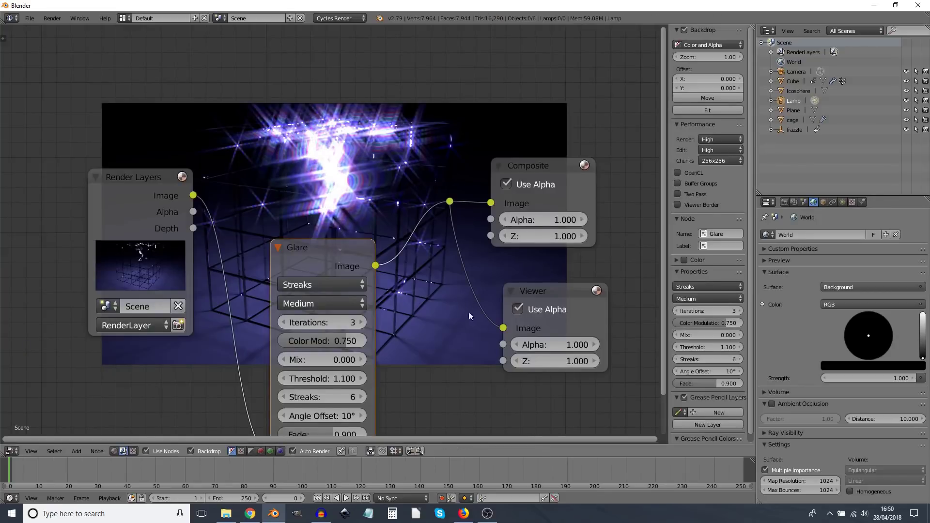
{"action": "middle_click_drag", "start_coordinate": [468, 315], "coordinate": [472, 250]}
{"action": "left_click", "coordinate": [323, 218]}
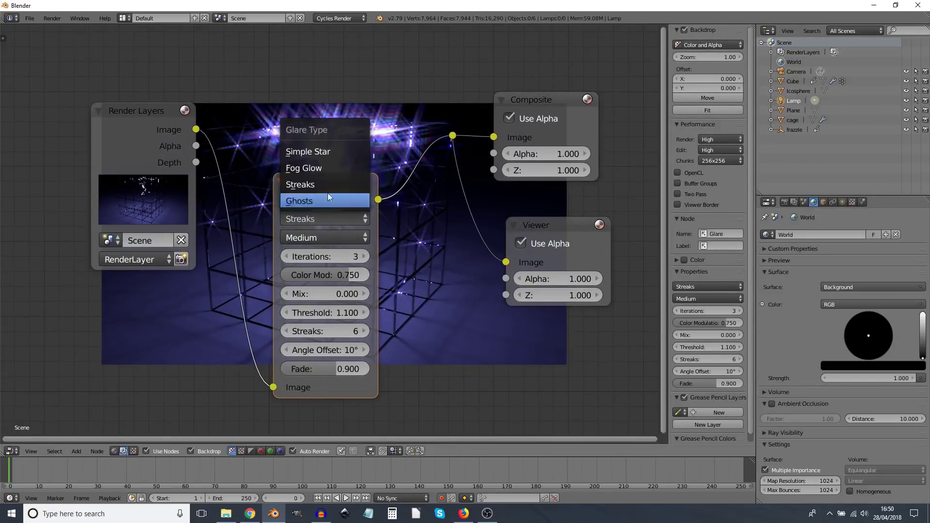
{"action": "left_click", "coordinate": [316, 169]}
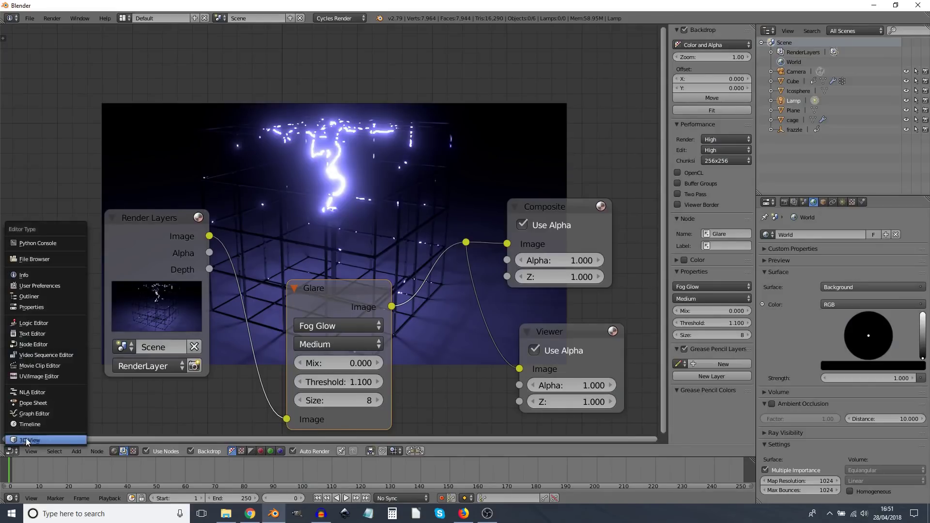
- Select the arc in the 3D view, and split the area horizontally with a Graph Editor in the lower half
{"action": "left_click", "coordinate": [25, 440]}
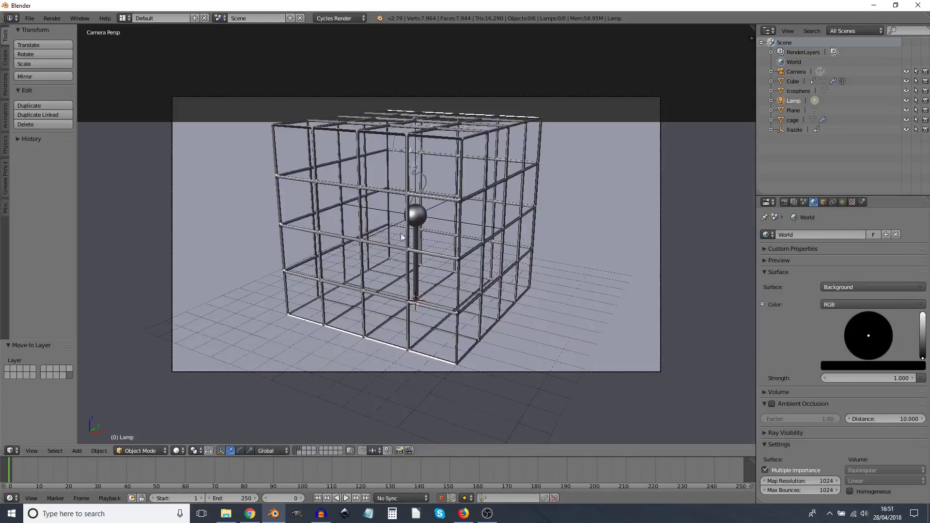
{"action": "right_click", "coordinate": [413, 169]}
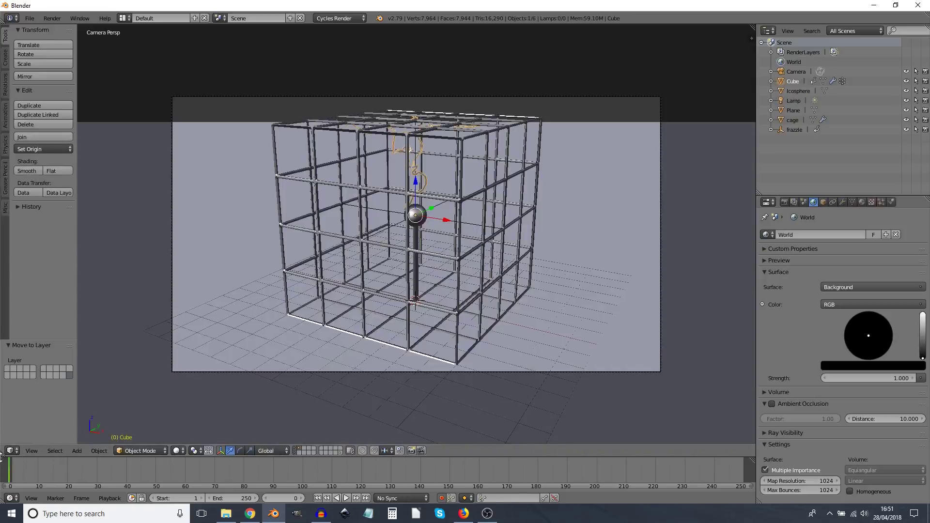
{"action": "left_click_drag", "start_coordinate": [2, 452], "coordinate": [4, 293]}
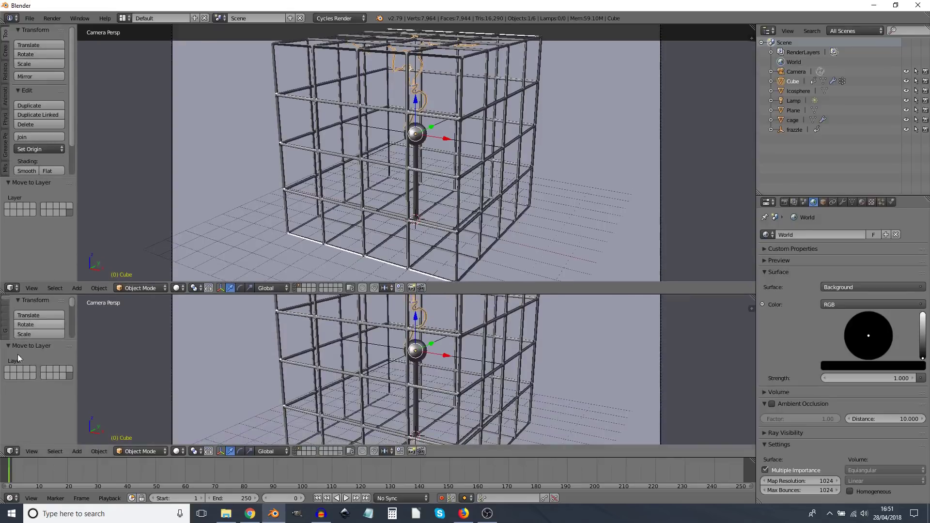
{"action": "left_click", "coordinate": [12, 451]}
{"action": "left_click", "coordinate": [47, 413]}
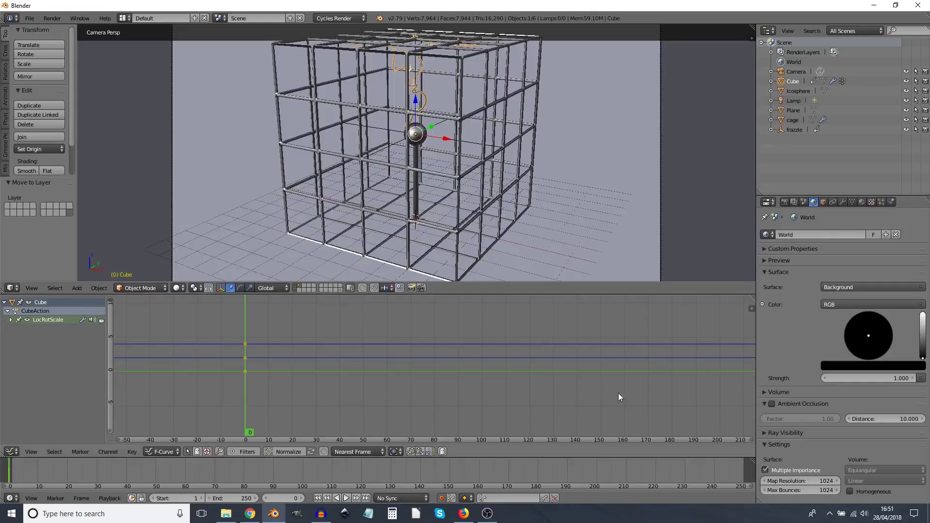
- Keyframe the arc at frame 100 with a free trackball rotation of about 60.7° and 60.2°
{"action": "left_click", "coordinate": [481, 384]}
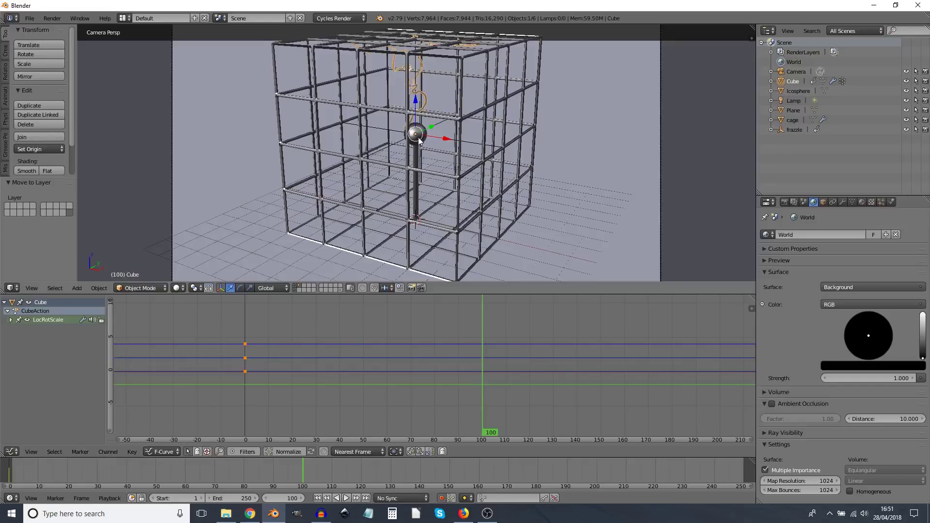
{"action": "key", "text": "r"}
{"action": "key", "text": "r"}
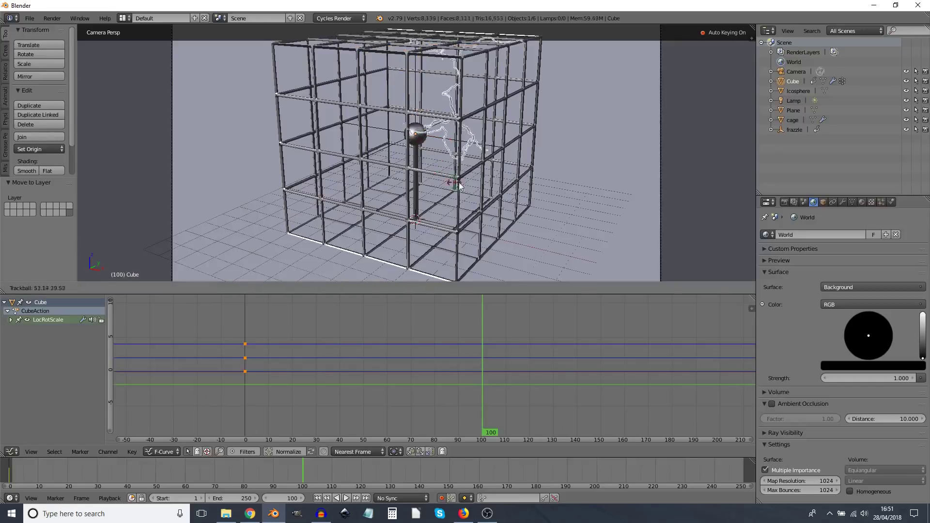
{"action": "left_click", "coordinate": [458, 224]}
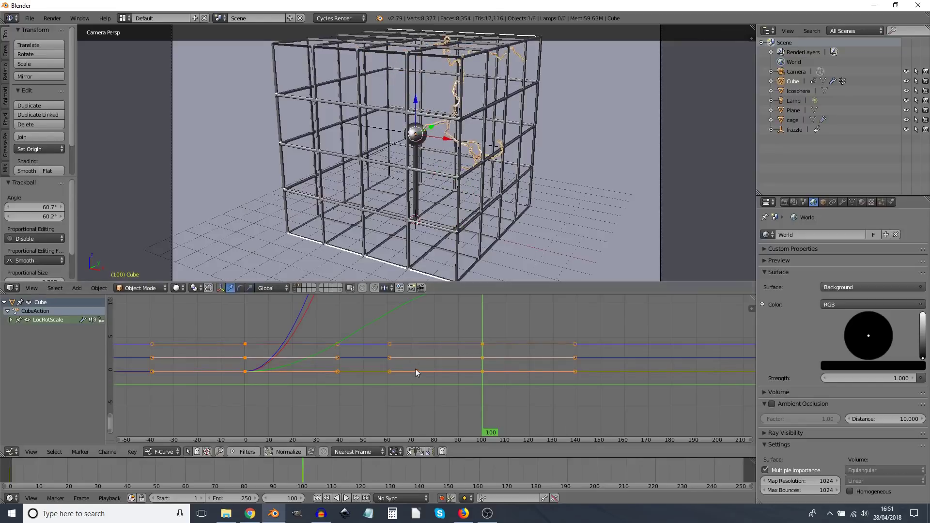
- Set the arc's animation curves to linear extrapolation and play the animation to check the continuous rotation
{"action": "scroll", "coordinate": [428, 347], "scroll_direction": "down", "scroll_amount": 2}
{"action": "key", "text": "Home"}
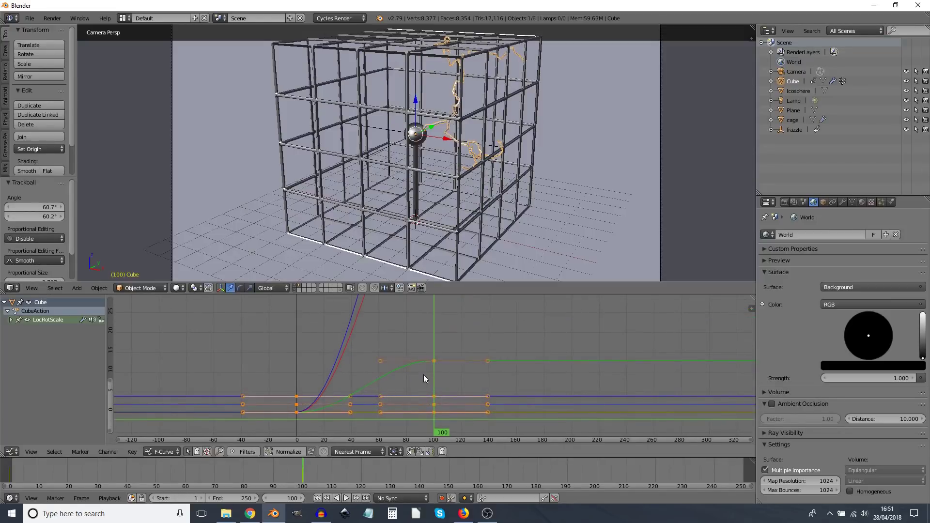
{"action": "scroll", "coordinate": [418, 370], "scroll_direction": "down", "scroll_amount": 2}
{"action": "scroll", "coordinate": [443, 359], "scroll_direction": "down", "scroll_amount": 3}
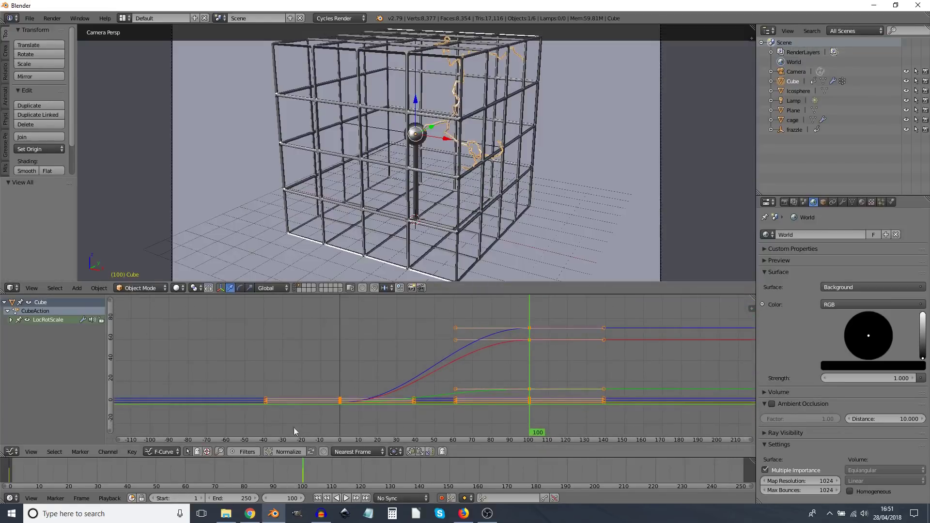
{"action": "left_click", "coordinate": [107, 451]}
{"action": "mouse_move", "coordinate": [157, 360]}
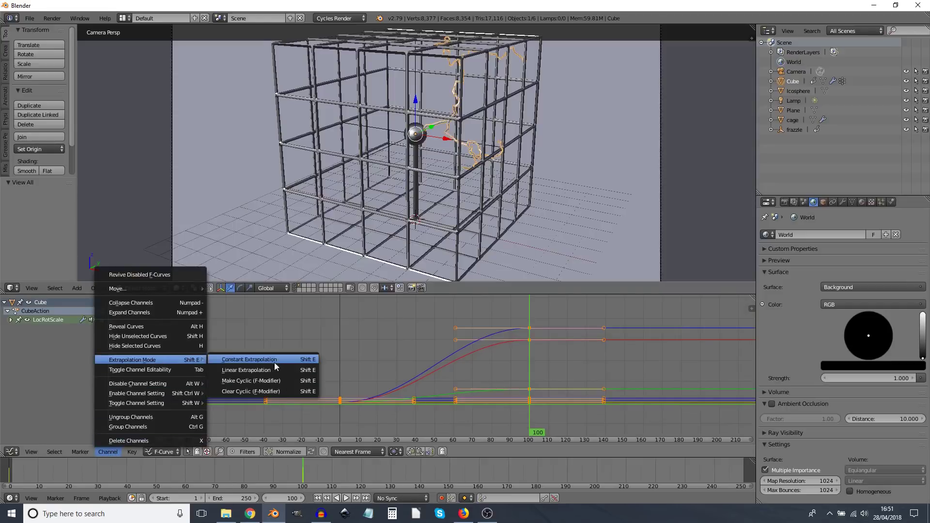
{"action": "left_click", "coordinate": [279, 371]}
{"action": "key", "text": "shift+Left"}
{"action": "key", "text": "alt+a"}
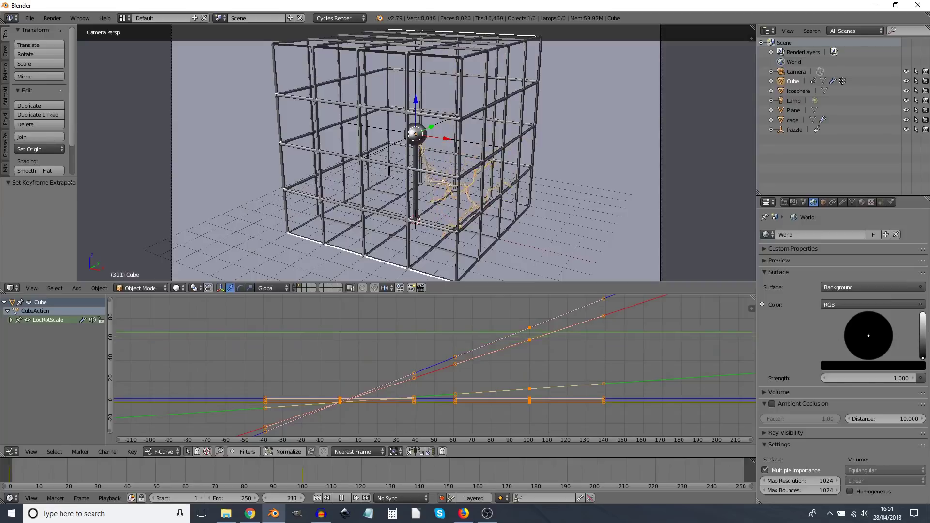
{"action": "key", "text": "alt+a"}
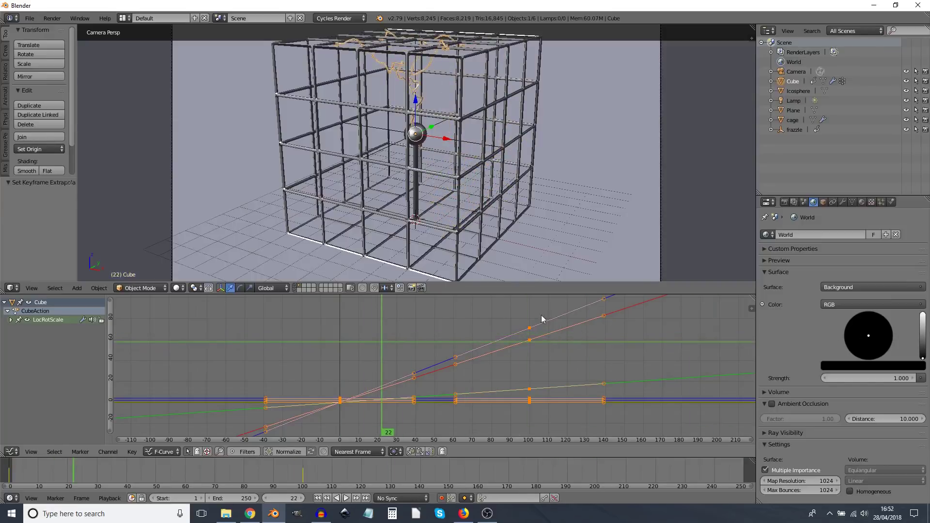
- Speed up the arc's rotation by moving its frame 100 keyframes about 63 frames earlier, and play back the result
{"action": "key", "text": "a"}
{"action": "right_click", "coordinate": [529, 328], "text": "alt"}
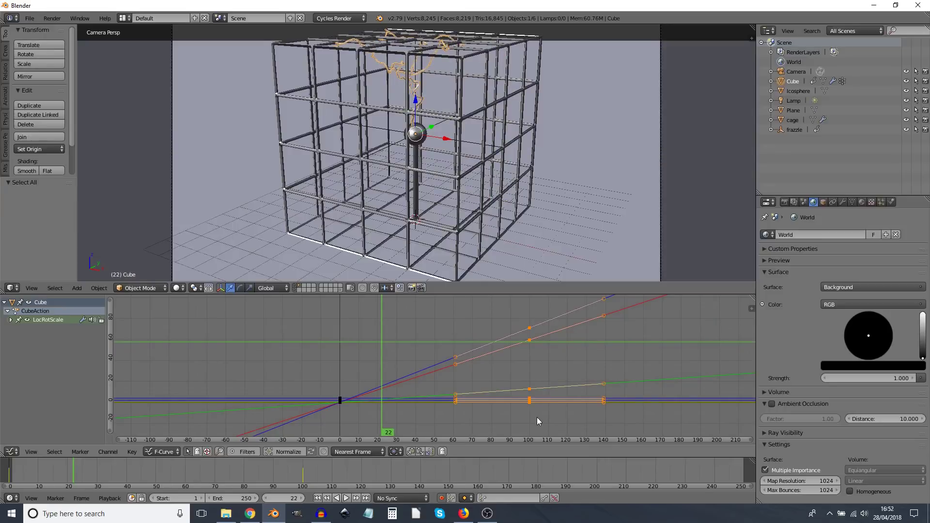
{"action": "key", "text": "g"}
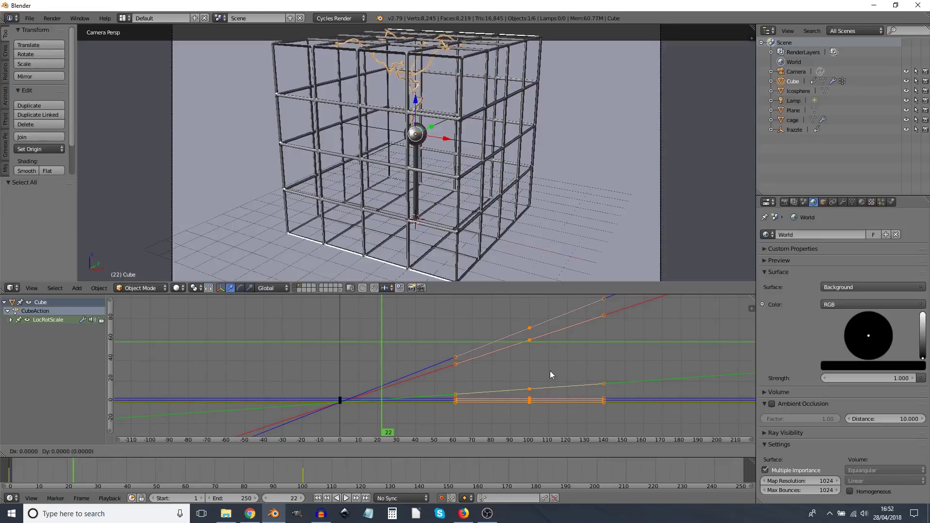
{"action": "left_click", "coordinate": [389, 345]}
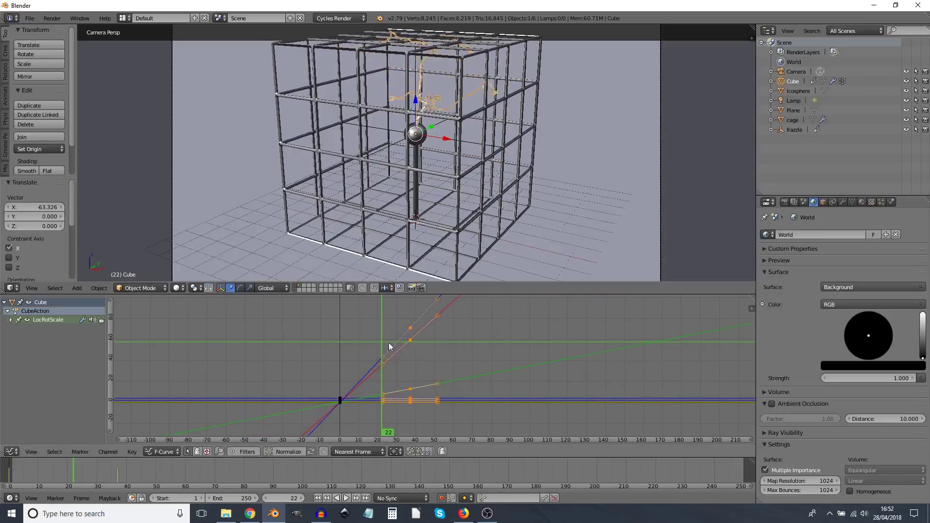
{"action": "key", "text": "alt+a"}
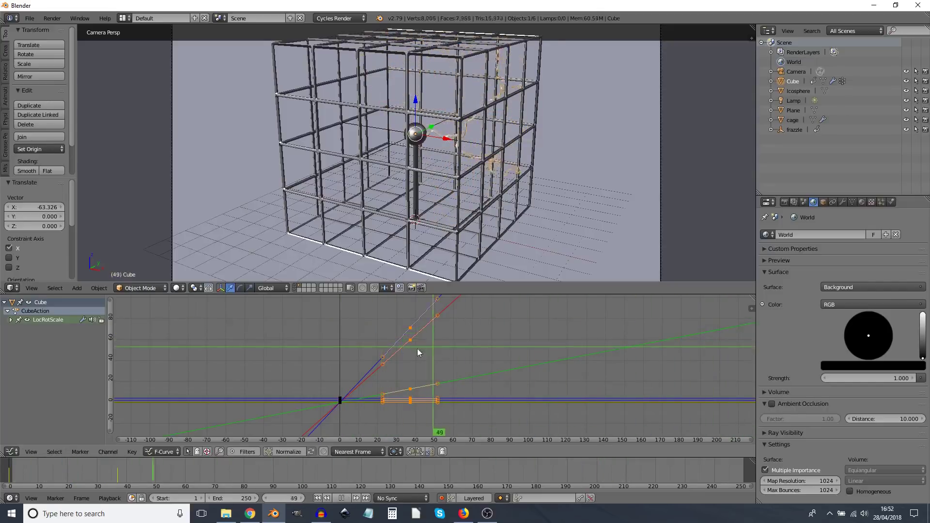
{"action": "key", "text": "Escape"}
- Select the frazzle empty and keyframe it at frame 40 with a free trackball rotation of about 101° and -8.59°
{"action": "right_click", "coordinate": [380, 131]}
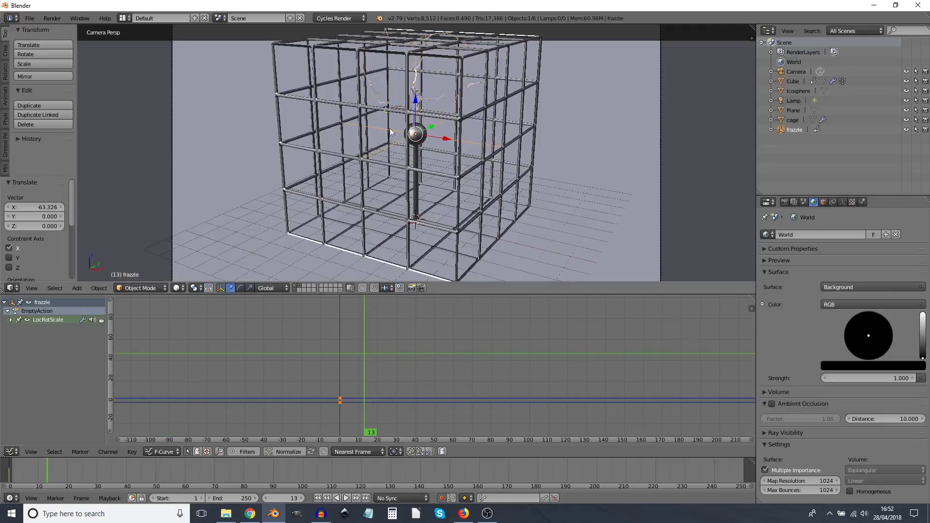
{"action": "key", "text": "g"}
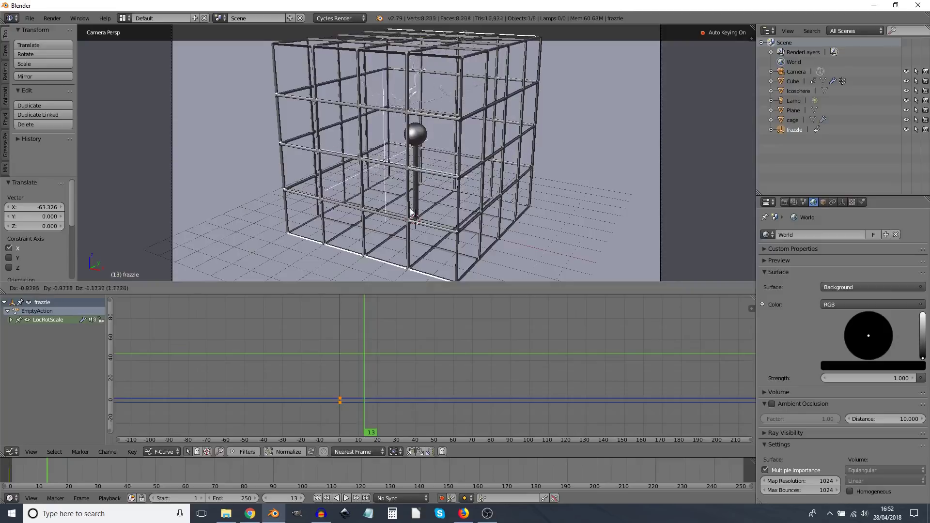
{"action": "key", "text": "Escape"}
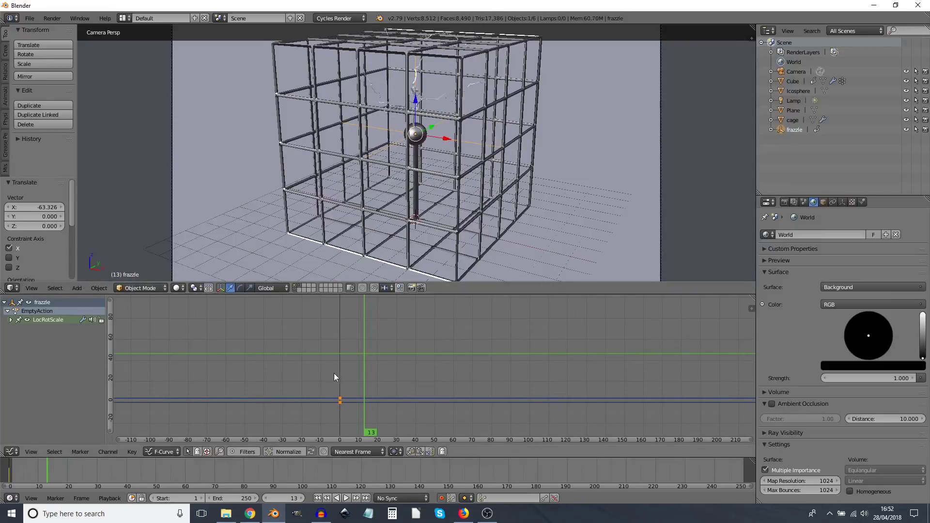
{"action": "left_click_drag", "start_coordinate": [512, 374], "coordinate": [417, 380]}
{"action": "key", "text": "Escape"}
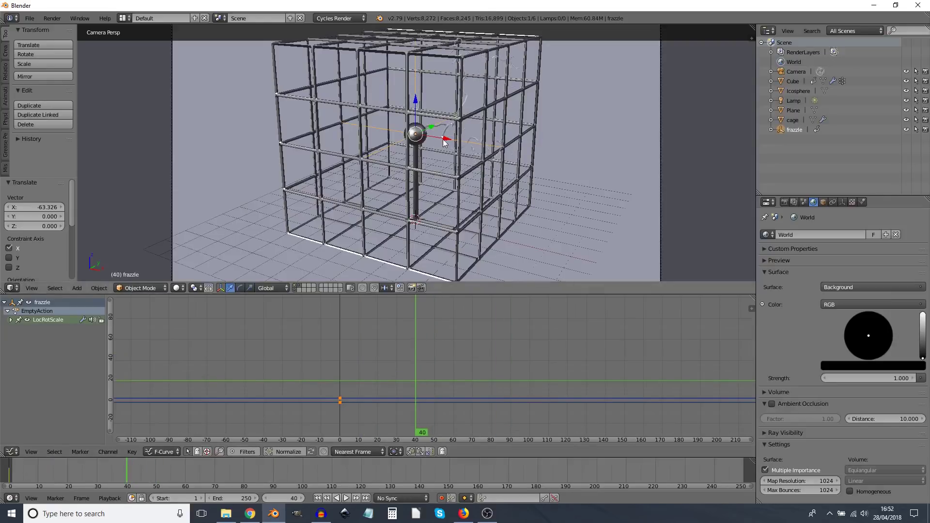
{"action": "key", "text": "r"}
{"action": "key", "text": "r"}
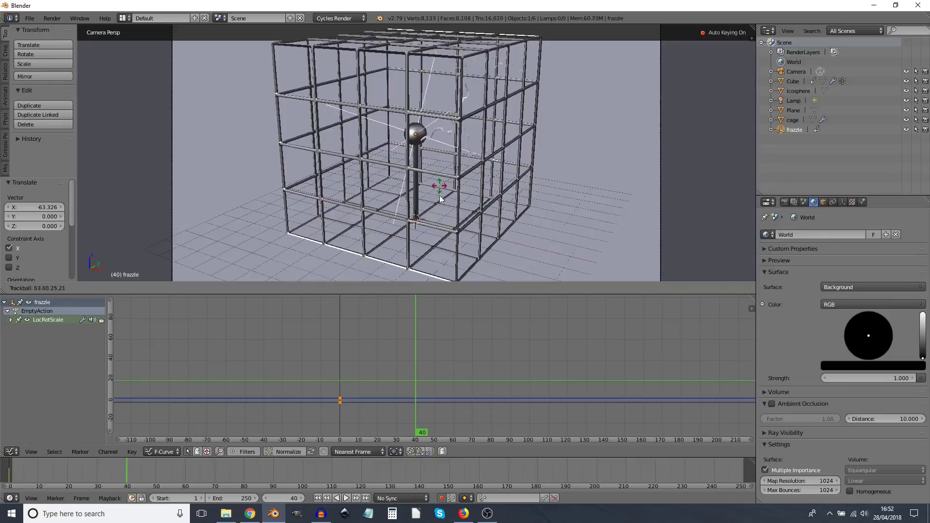
{"action": "left_click", "coordinate": [411, 220]}
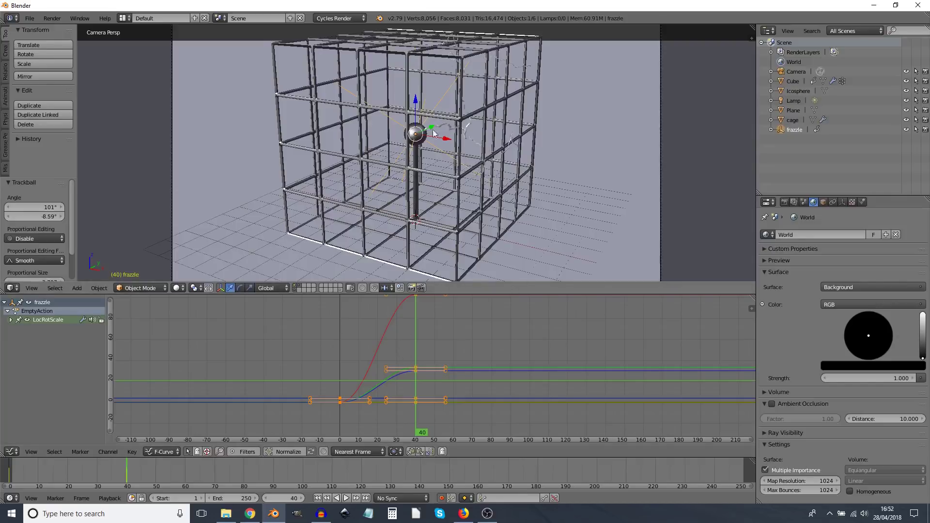
- Set the frazzle empty's animation curves to linear extrapolation and scrub through the frames to check the motion
{"action": "left_click", "coordinate": [133, 452]}
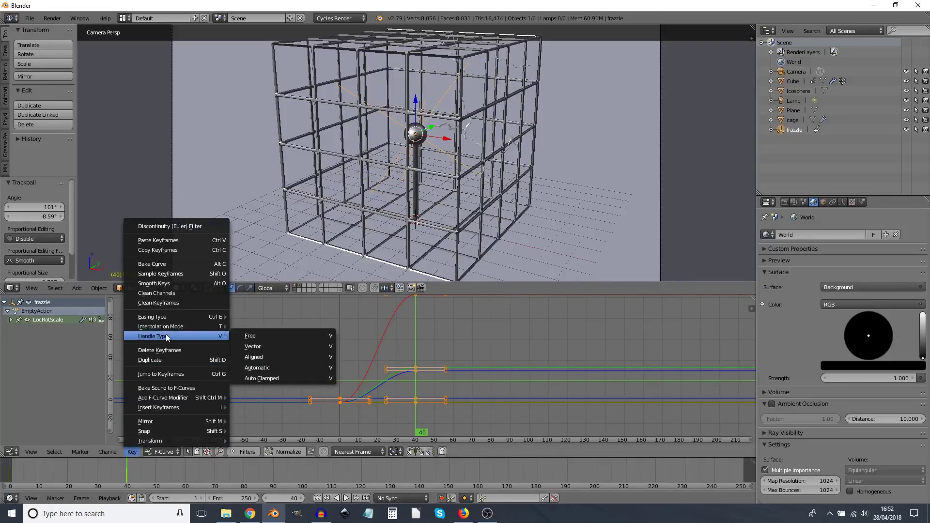
{"action": "mouse_move", "coordinate": [107, 451]}
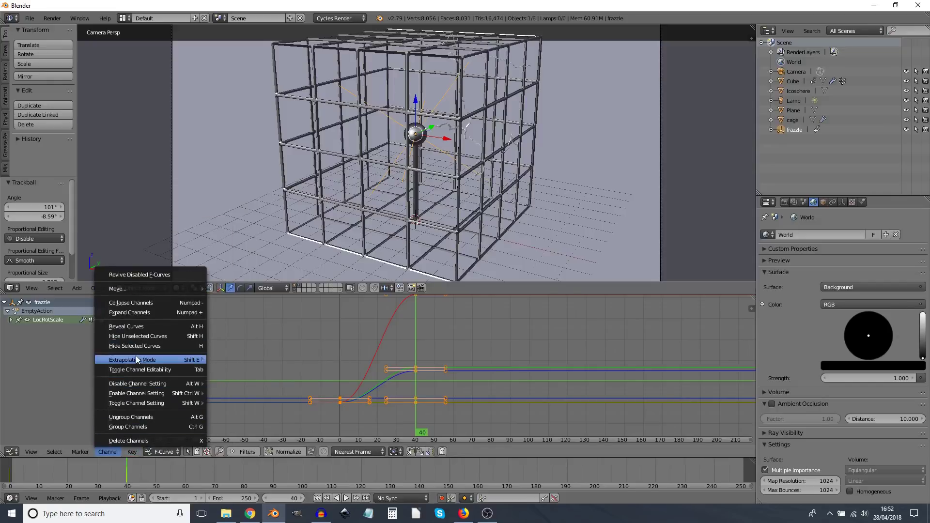
{"action": "mouse_move", "coordinate": [199, 360]}
{"action": "left_click", "coordinate": [245, 370]}
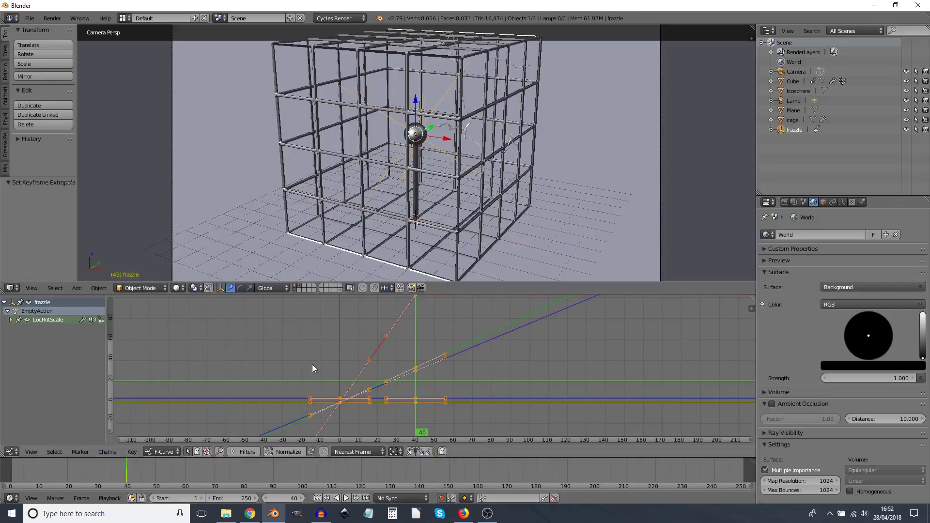
{"action": "left_click_drag", "start_coordinate": [351, 341], "coordinate": [371, 368]}
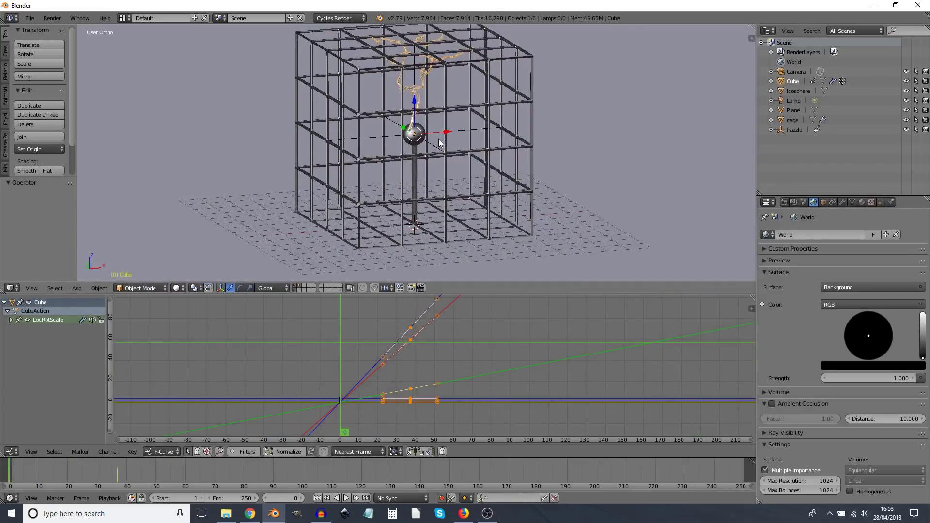
- Duplicate the arc in place and parent the copy to the frazzle empty with the Object option
{"action": "key", "text": "shift+d"}
{"action": "key", "text": "Escape"}
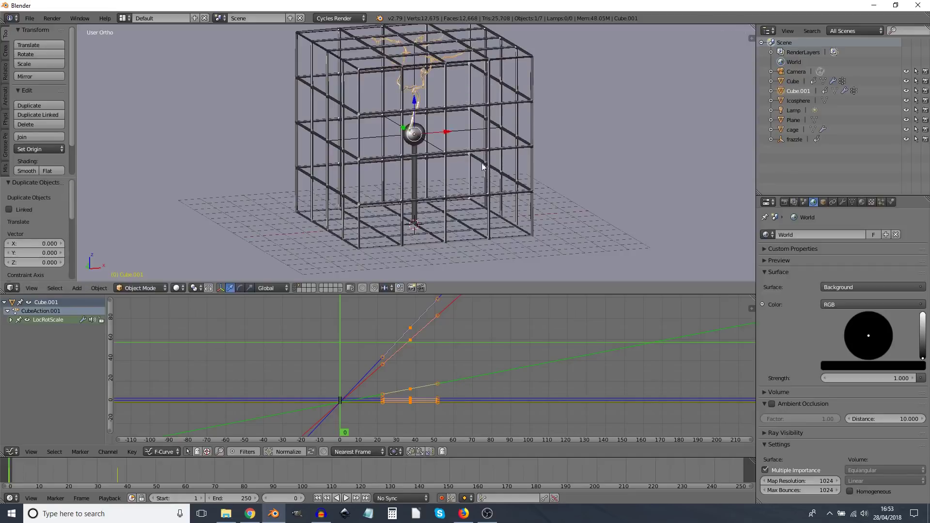
{"action": "right_click", "coordinate": [460, 134], "text": "shift"}
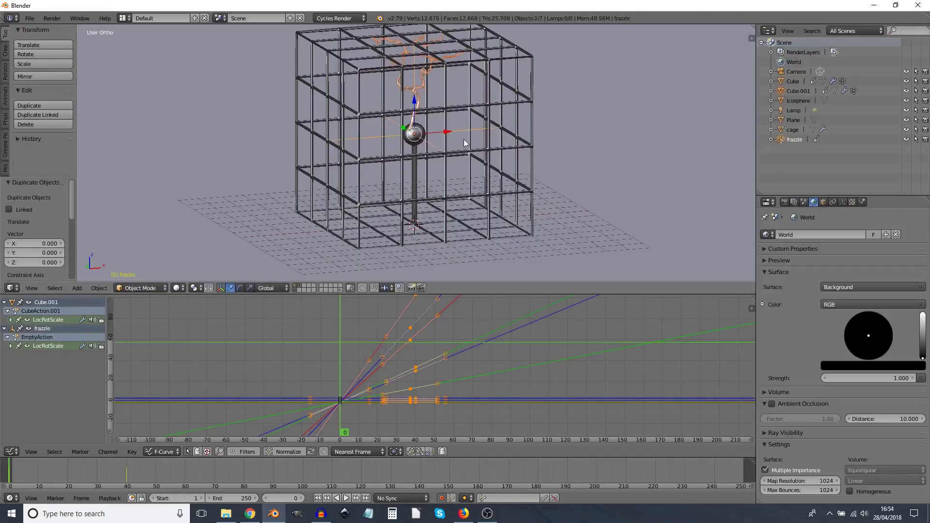
{"action": "key", "text": "ctrl+p"}
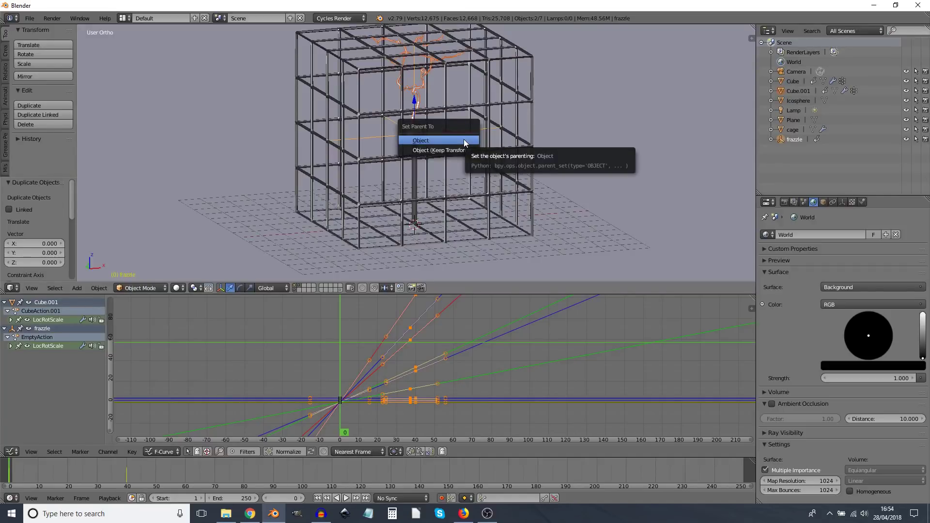
{"action": "left_click", "coordinate": [463, 140]}
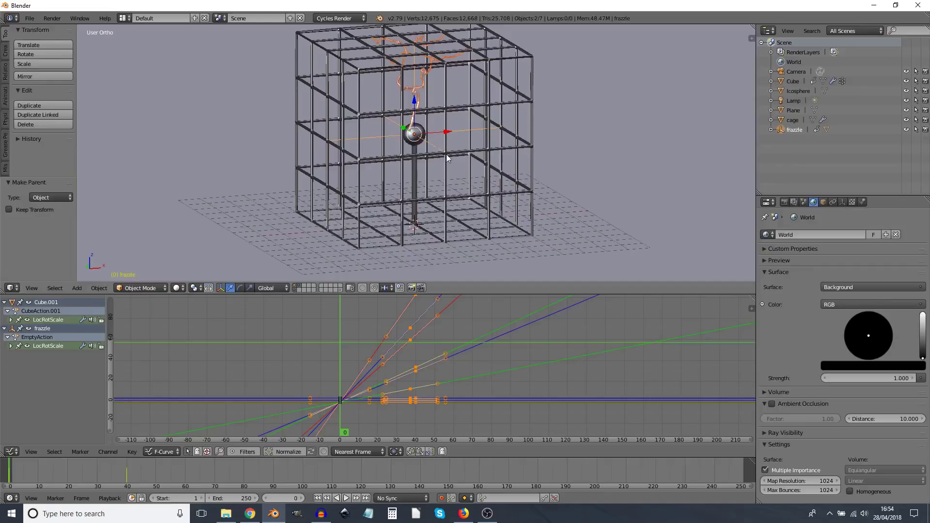
- Scrub to frame 158 to inspect how the two arcs move inside the cage, and render the frame
{"action": "left_click_drag", "start_coordinate": [341, 337], "coordinate": [638, 341]}
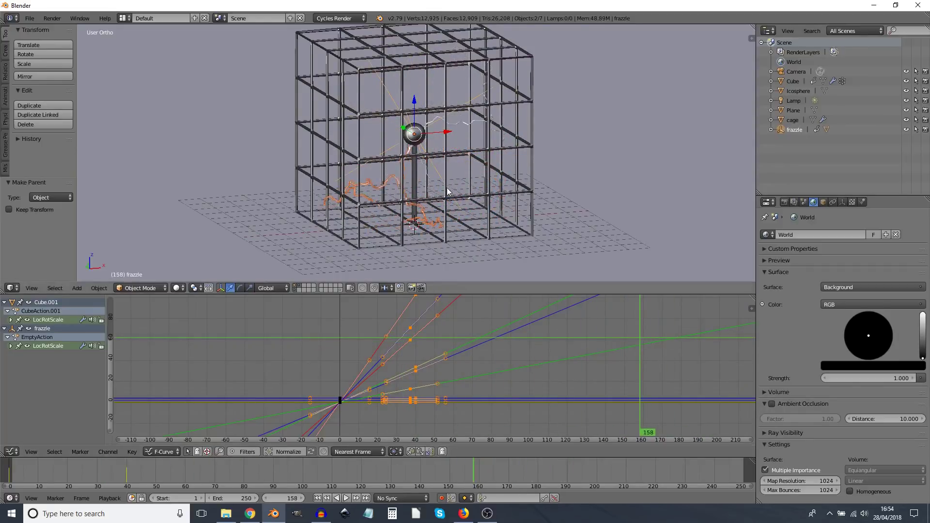
{"action": "scroll", "coordinate": [411, 204], "scroll_direction": "up", "scroll_amount": 2}
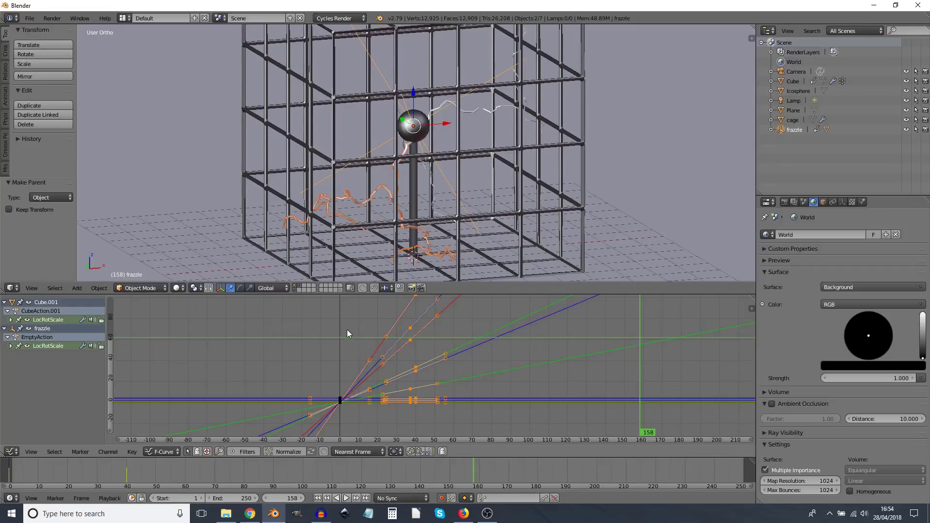
{"action": "scroll", "coordinate": [403, 194], "scroll_direction": "down", "scroll_amount": 2}
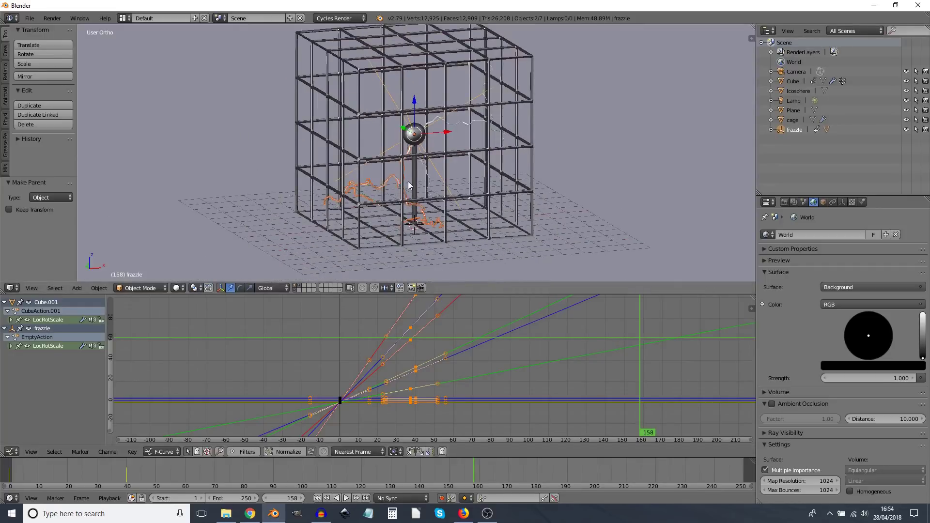
{"action": "key", "text": "F12"}
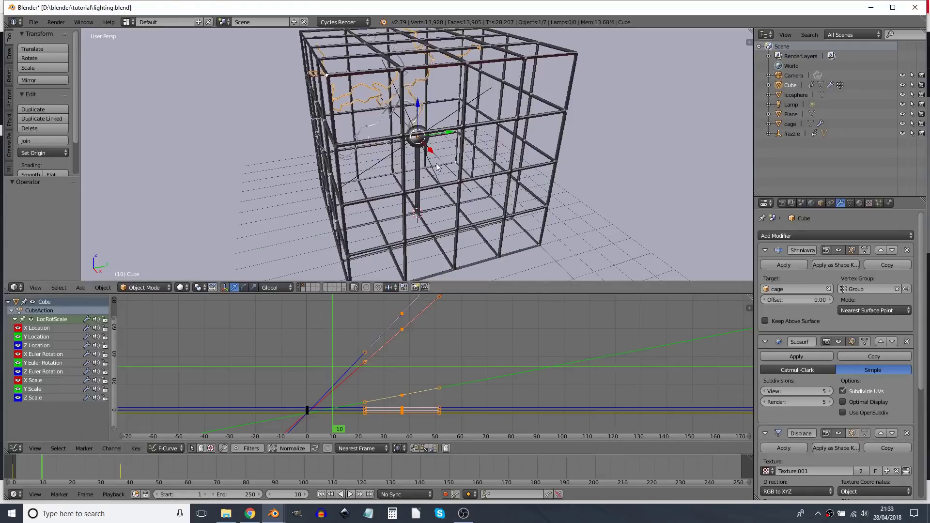
{"action": "key", "text": "s"}
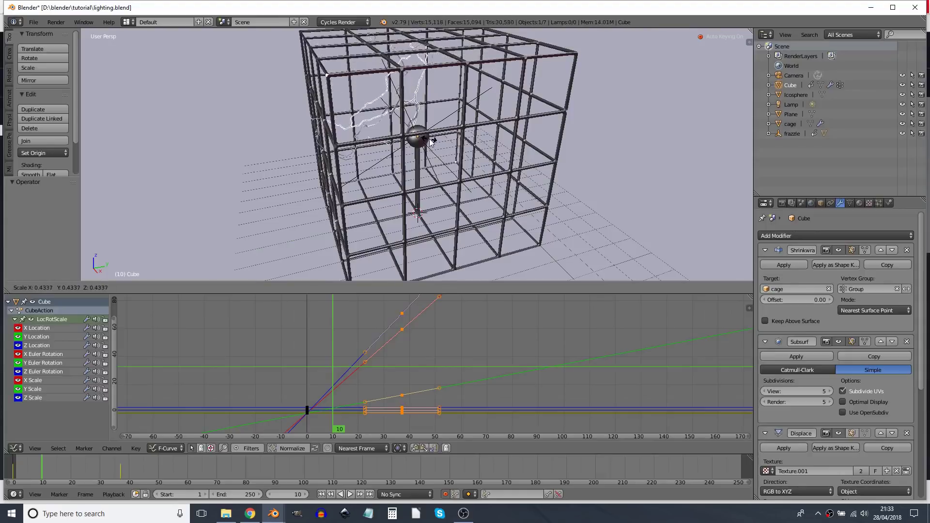
{"action": "right_click", "coordinate": [476, 155]}
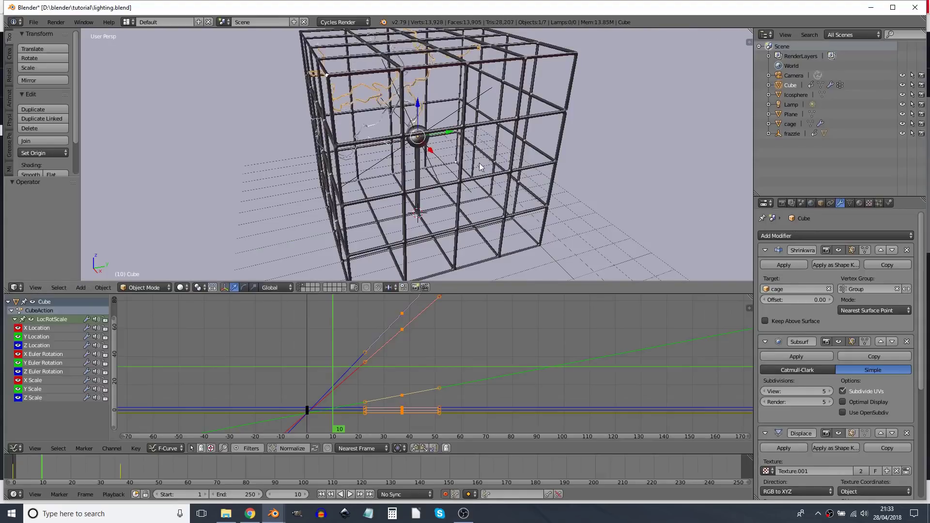
{"action": "key", "text": "s"}
{"action": "key", "text": "0"}
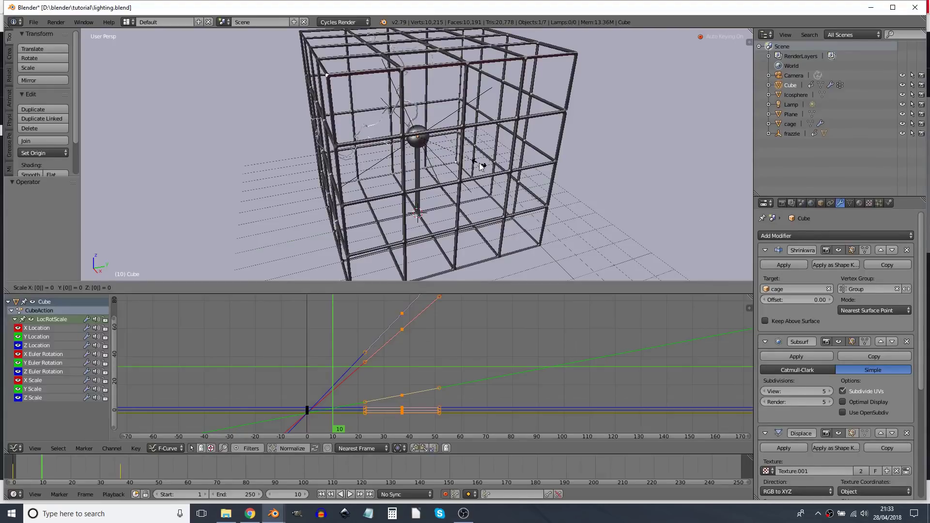
{"action": "key", "text": "Escape"}
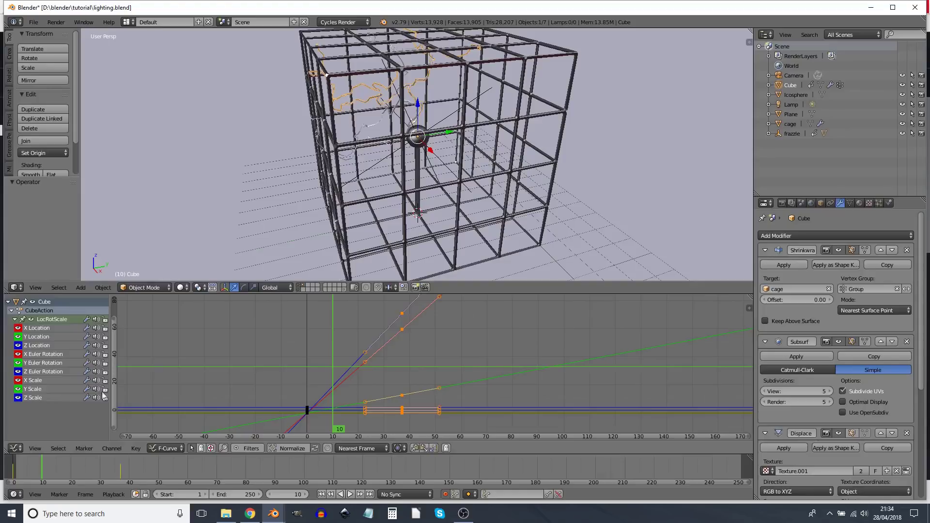
- Hide the first arc's location and rotation curves and delete its X, Y and Z Scale keyframes
{"action": "left_click", "coordinate": [20, 372]}
{"action": "left_click", "coordinate": [20, 363]}
{"action": "left_click", "coordinate": [20, 354]}
{"action": "left_click", "coordinate": [20, 345]}
{"action": "left_click", "coordinate": [20, 337]}
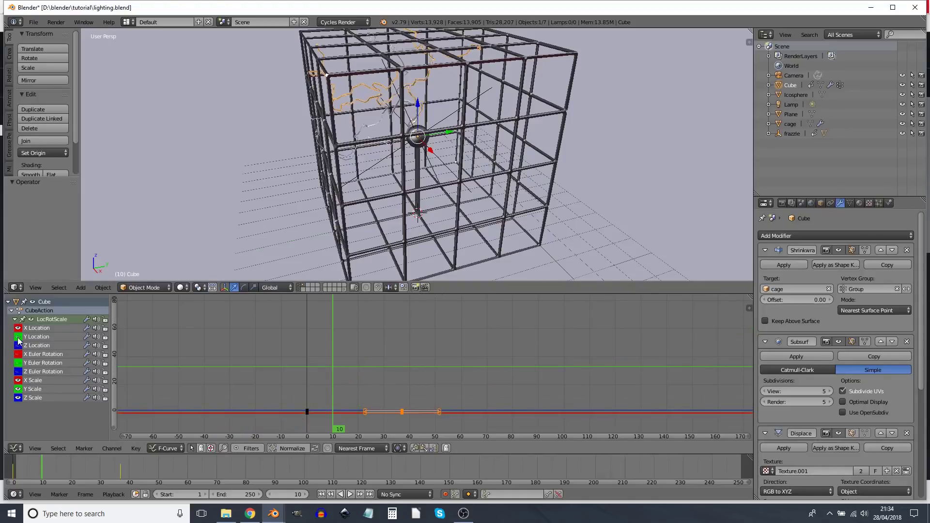
{"action": "left_click", "coordinate": [18, 328]}
{"action": "key", "text": "a"}
{"action": "key", "text": "a"}
{"action": "key", "text": "x"}
{"action": "left_click", "coordinate": [398, 403]}
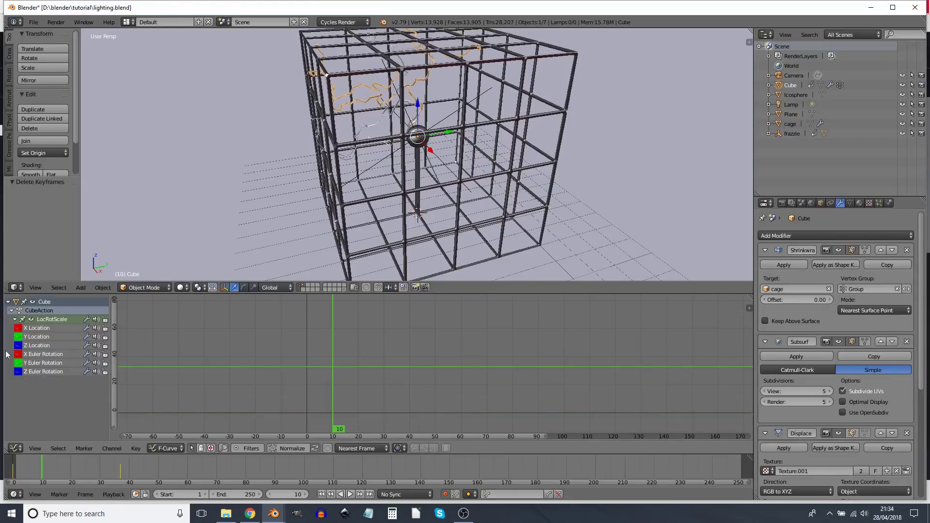
- Show the first arc's location and rotation curves again, play the animation, and scrub to frame 47 to check the motion
{"action": "left_click", "coordinate": [18, 328]}
{"action": "left_click", "coordinate": [18, 336]}
{"action": "left_click", "coordinate": [18, 346]}
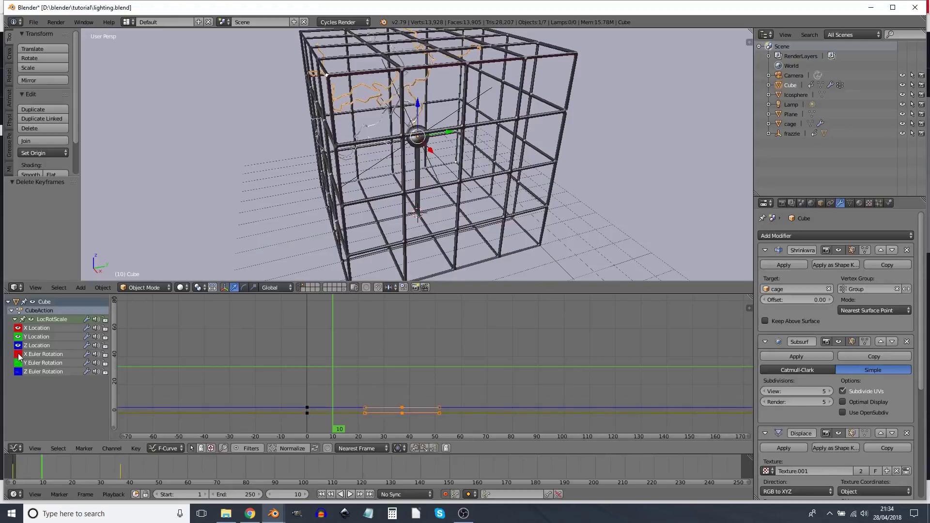
{"action": "left_click", "coordinate": [18, 354]}
{"action": "left_click", "coordinate": [18, 363]}
{"action": "left_click", "coordinate": [18, 371]}
{"action": "left_click", "coordinate": [300, 383]}
{"action": "key", "text": "alt+a"}
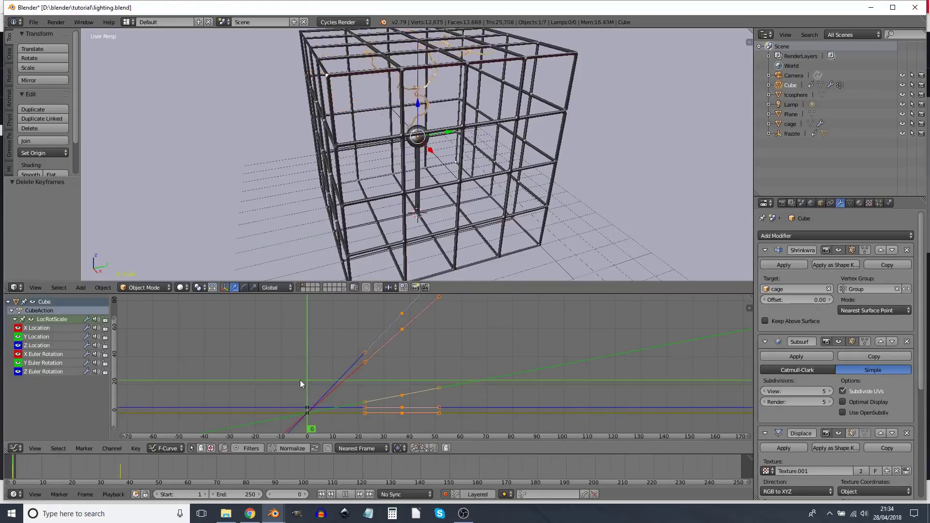
{"action": "left_click_drag", "start_coordinate": [301, 382], "coordinate": [427, 374]}
{"action": "key", "text": "alt+a"}
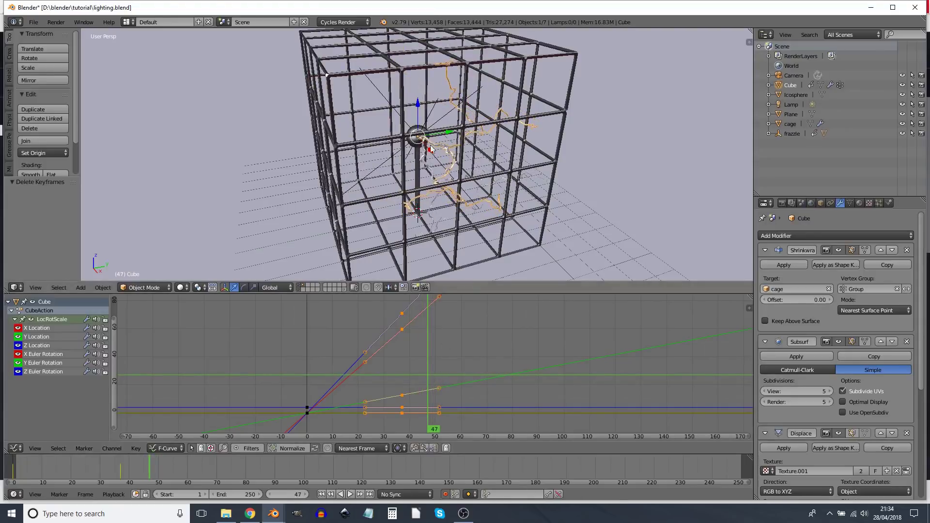
- Select the duplicate arc, delete only its X, Y and Z Scale keyframes, and keep its location and rotation curves displayed
{"action": "key", "text": "shift+d"}
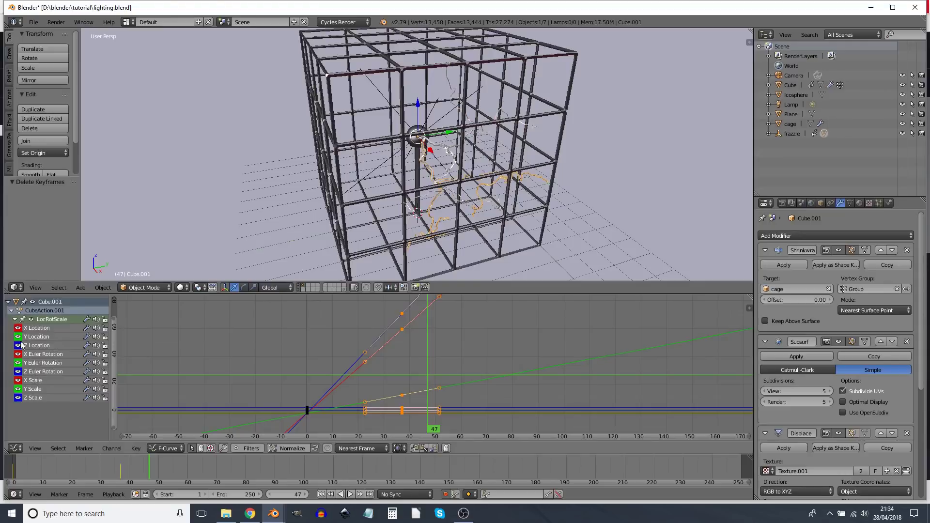
{"action": "left_click_drag", "start_coordinate": [18, 328], "coordinate": [21, 373]}
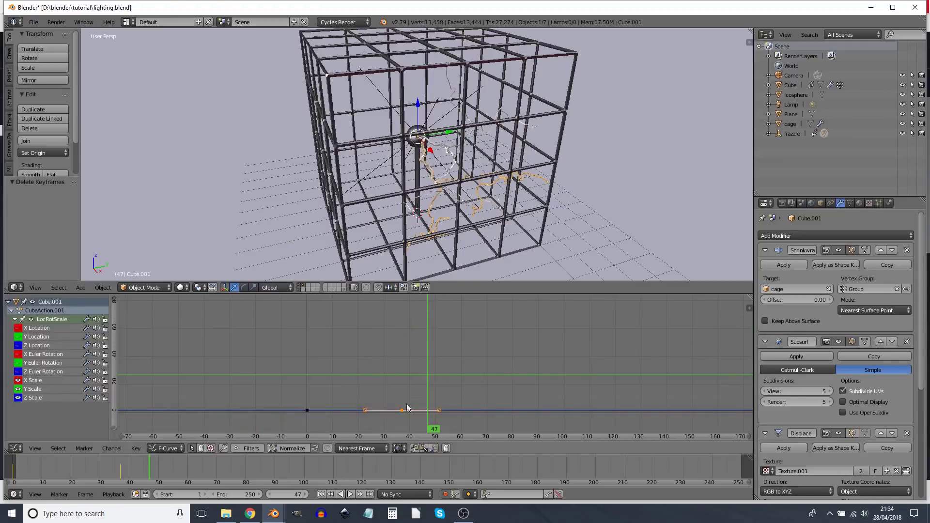
{"action": "key", "text": "x"}
{"action": "left_click", "coordinate": [423, 385]}
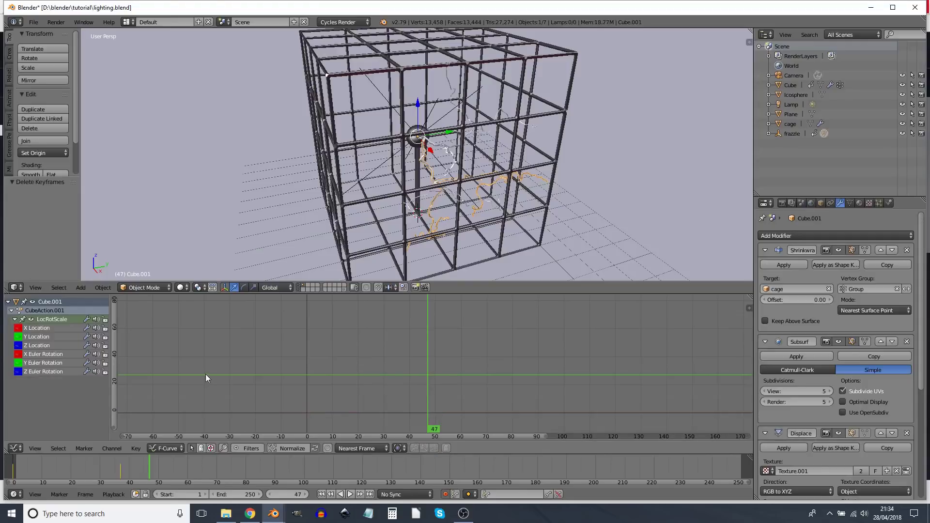
{"action": "left_click_drag", "start_coordinate": [18, 328], "coordinate": [23, 375]}
- Go to frame 20, select both arcs together and insert a Scaling keyframe
{"action": "left_click_drag", "start_coordinate": [342, 394], "coordinate": [359, 402]}
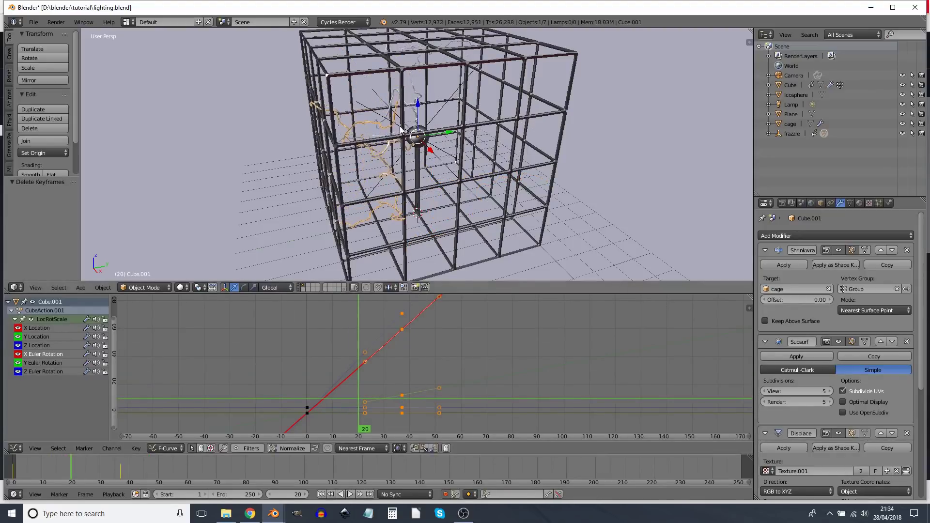
{"action": "scroll", "coordinate": [422, 92], "scroll_direction": "up", "scroll_amount": 2}
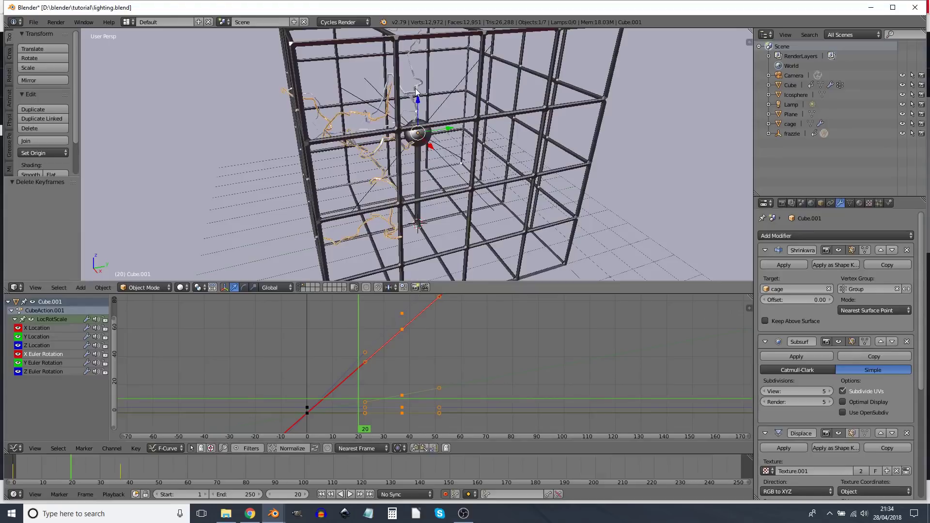
{"action": "right_click", "coordinate": [419, 92], "text": "shift"}
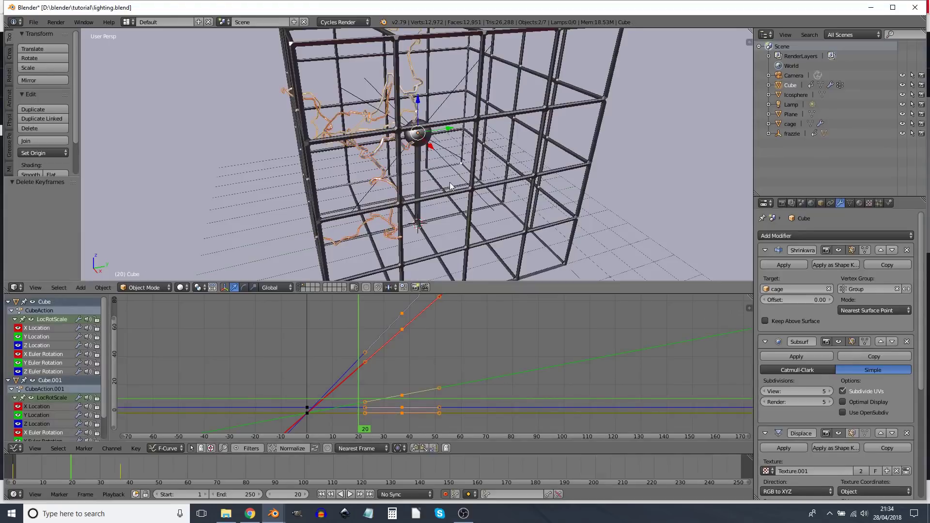
{"action": "key", "text": "i"}
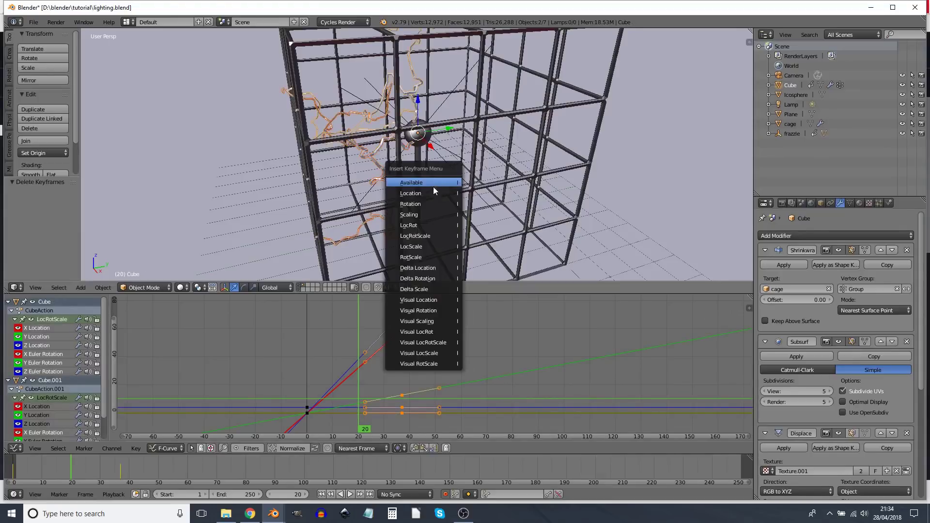
{"action": "left_click", "coordinate": [420, 216]}
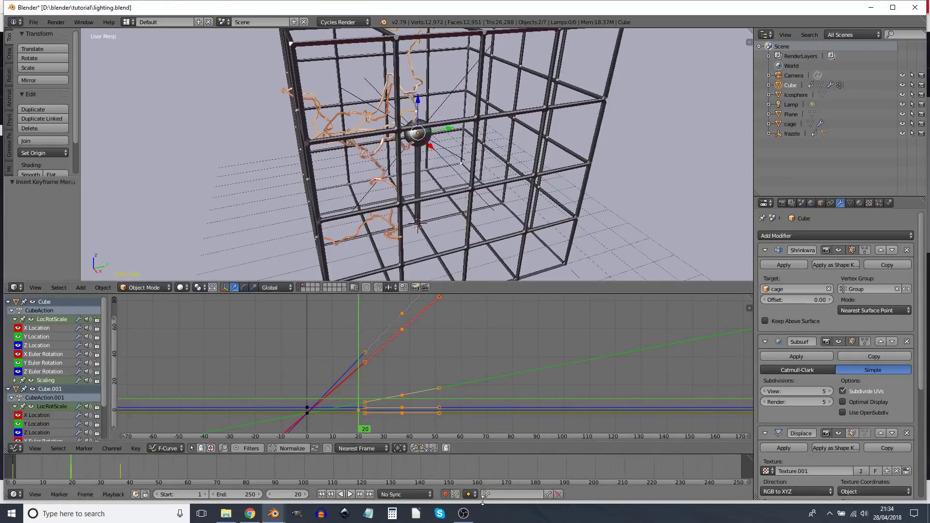
- Turn off automatic keyframing, and on frame 19 scale both arcs to 0 and insert a Scaling keyframe
{"action": "left_click", "coordinate": [445, 494]}
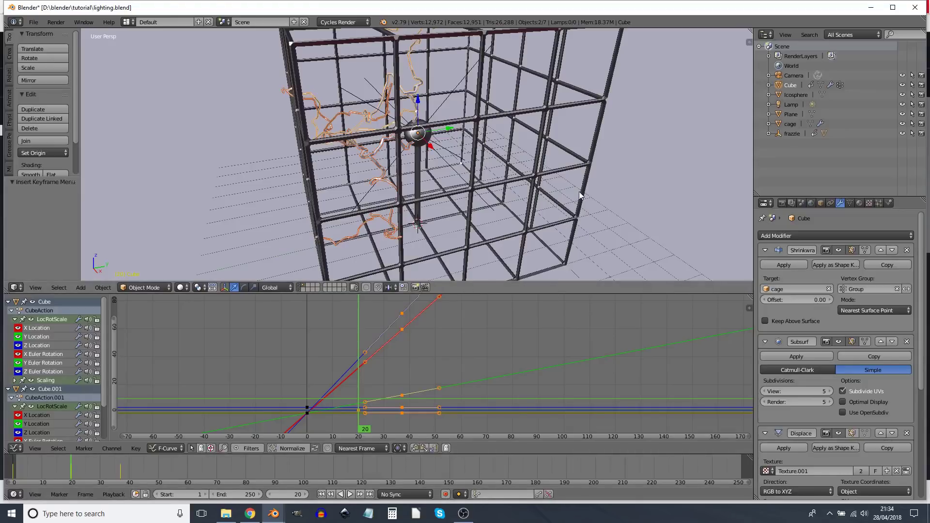
{"action": "key", "text": "Left"}
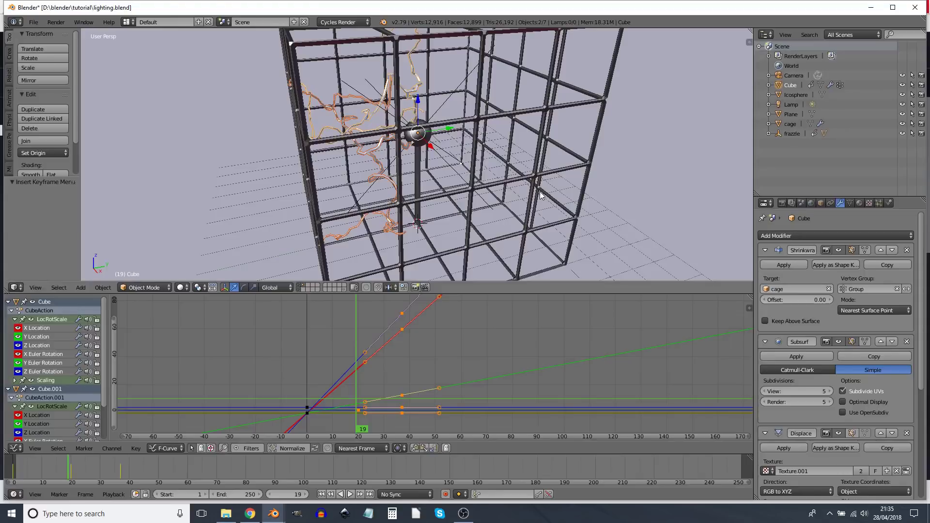
{"action": "key", "text": "s"}
{"action": "key", "text": "0"}
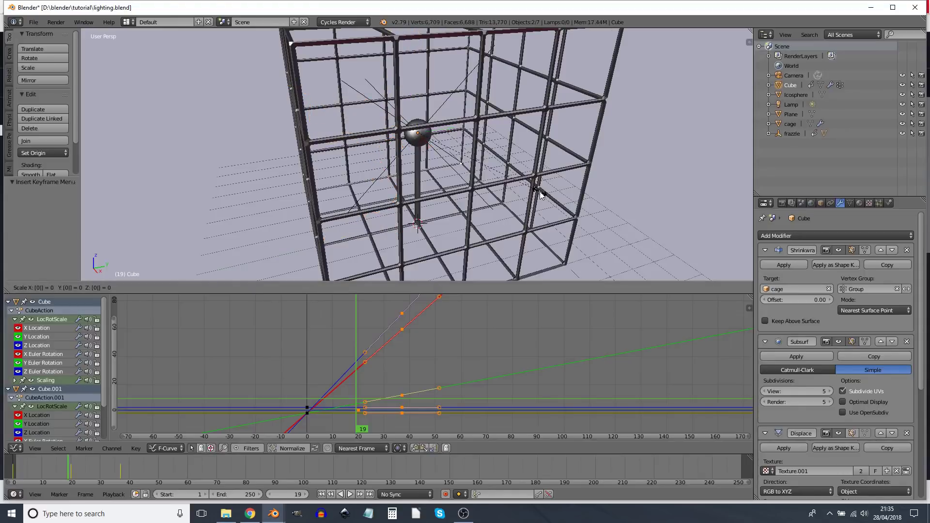
{"action": "key", "text": "Return"}
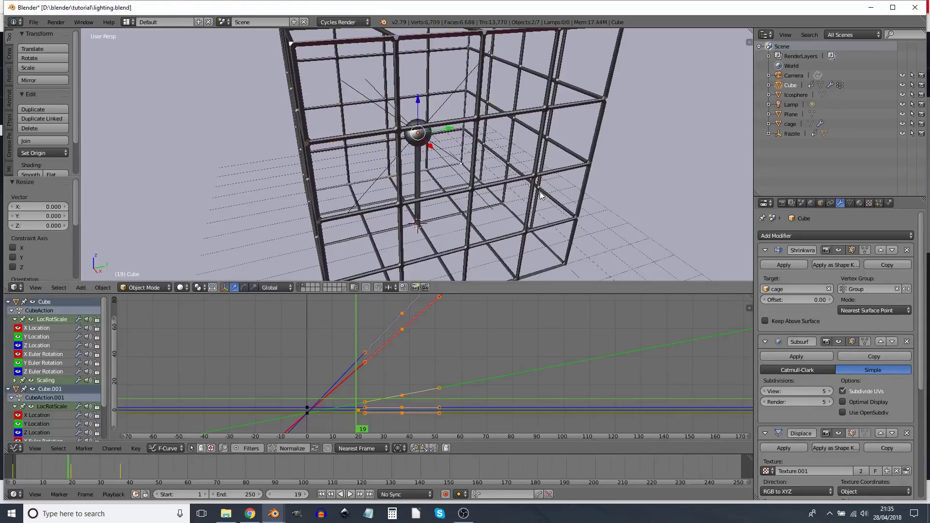
{"action": "key", "text": "i"}
{"action": "left_click", "coordinate": [539, 192]}
- Move to frame 70 and insert a Scaling keyframe for both arcs at their full size
{"action": "left_click_drag", "start_coordinate": [357, 376], "coordinate": [486, 386]}
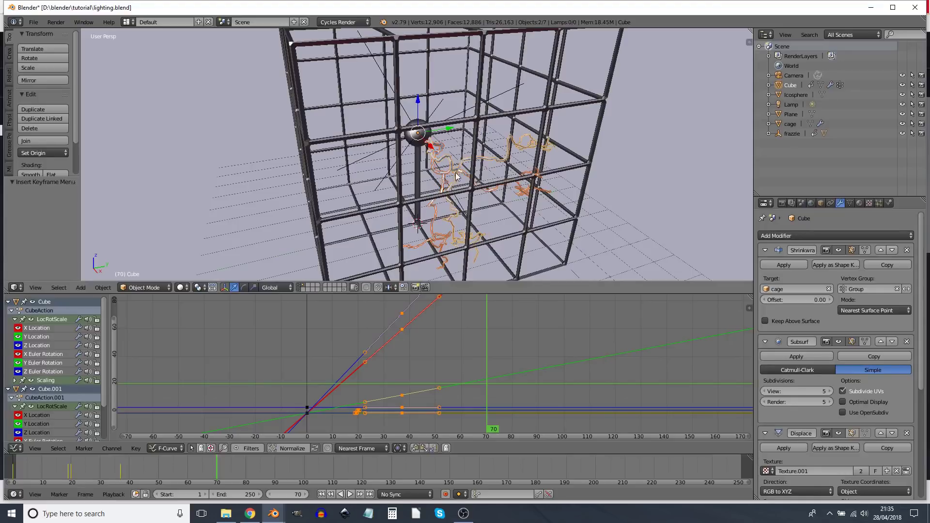
{"action": "key", "text": "i"}
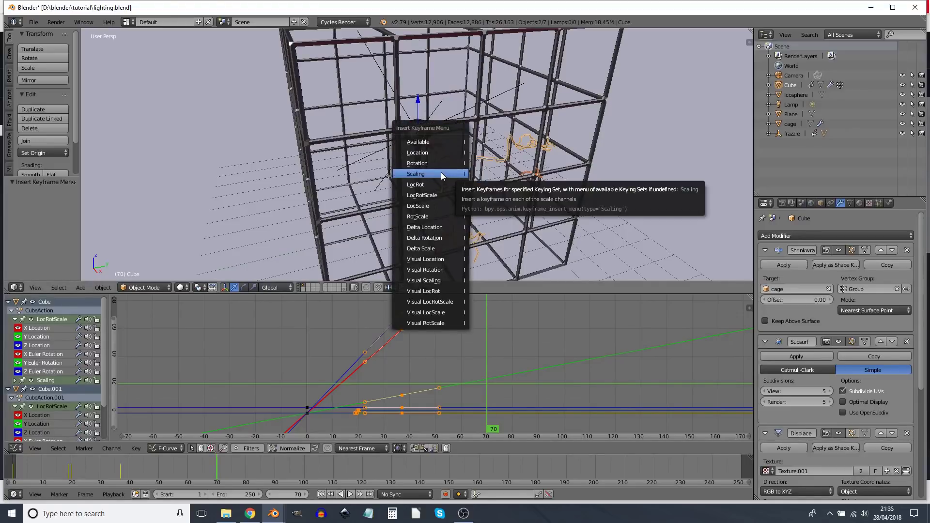
{"action": "left_click", "coordinate": [441, 173]}
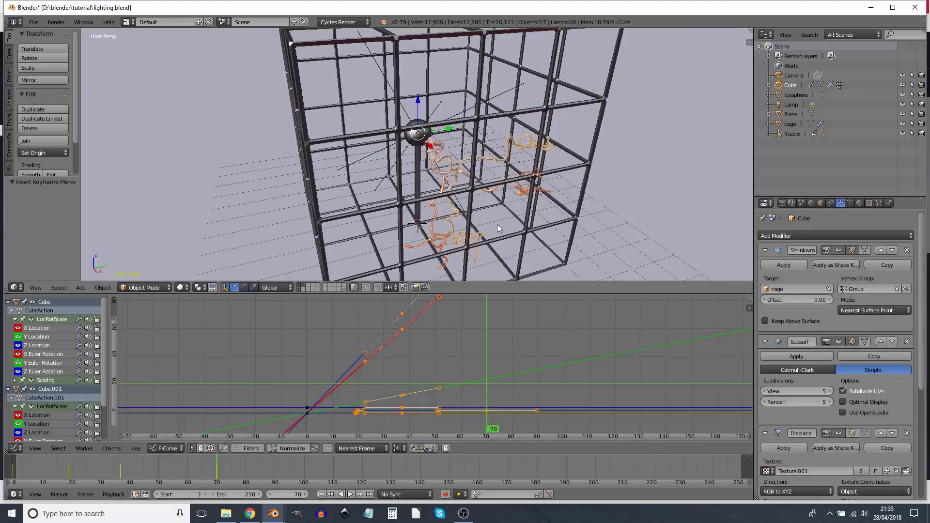
- On frame 71, scale both arcs to 0 and insert a Scaling keyframe
{"action": "key", "text": "Right"}
{"action": "key", "text": "s"}
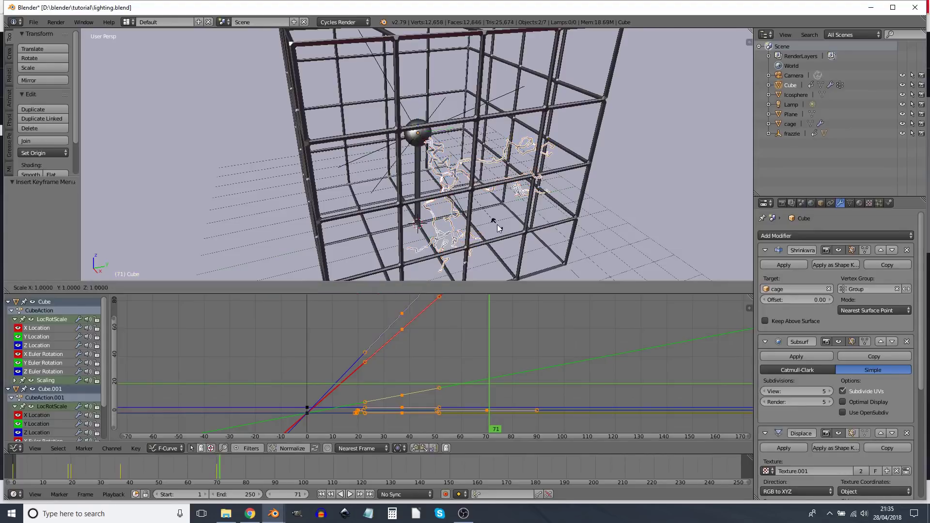
{"action": "key", "text": "0"}
{"action": "key", "text": "Return"}
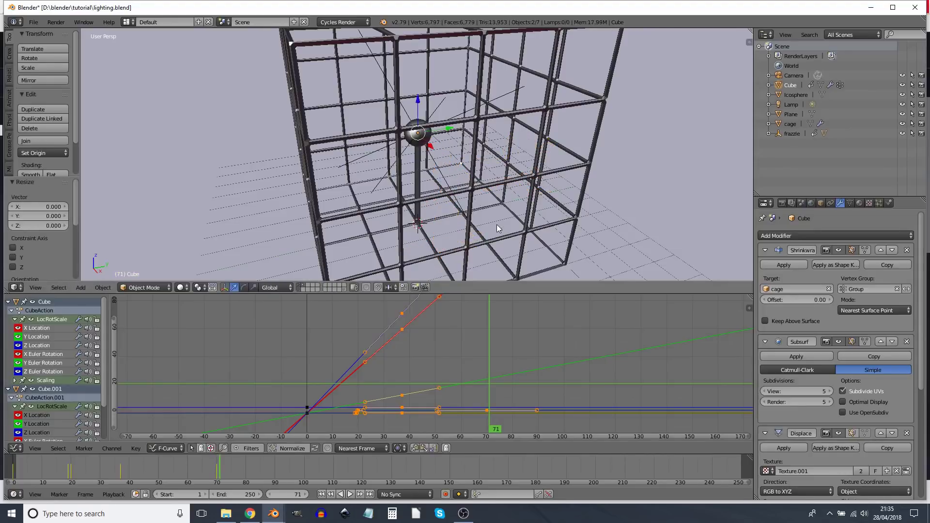
{"action": "key", "text": "i"}
{"action": "left_click", "coordinate": [499, 226]}
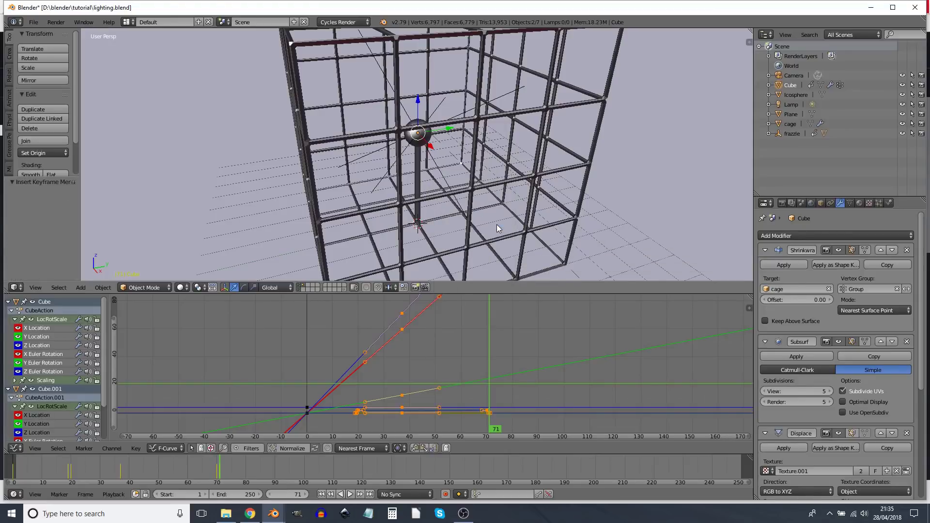
- Go to frame 47, scale both arcs up by about 1.214, insert a Scaling keyframe and scrub to check the growth
{"action": "left_click_drag", "start_coordinate": [487, 342], "coordinate": [426, 355]}
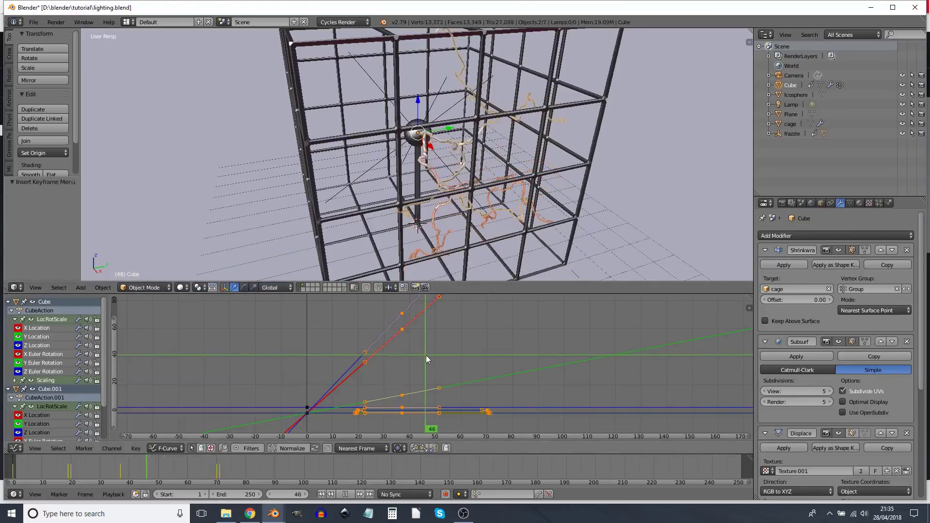
{"action": "key", "text": "s"}
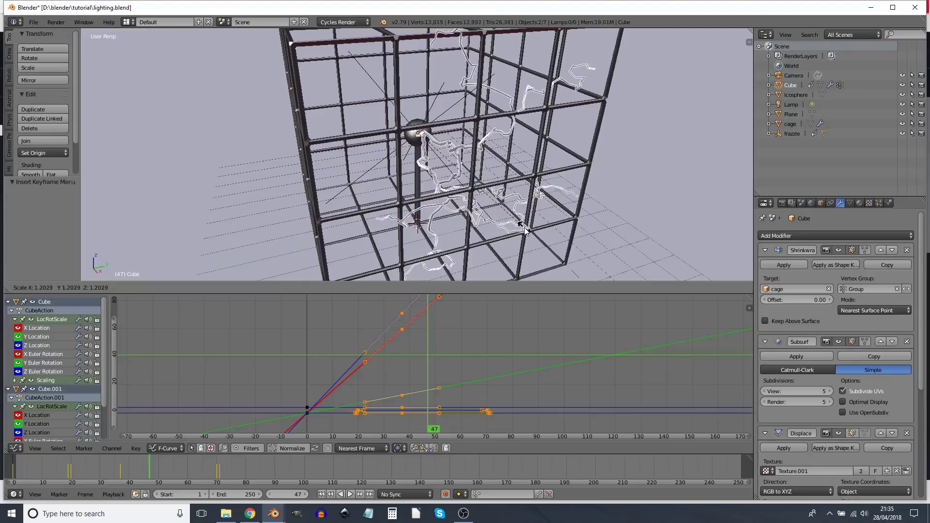
{"action": "left_click", "coordinate": [506, 185]}
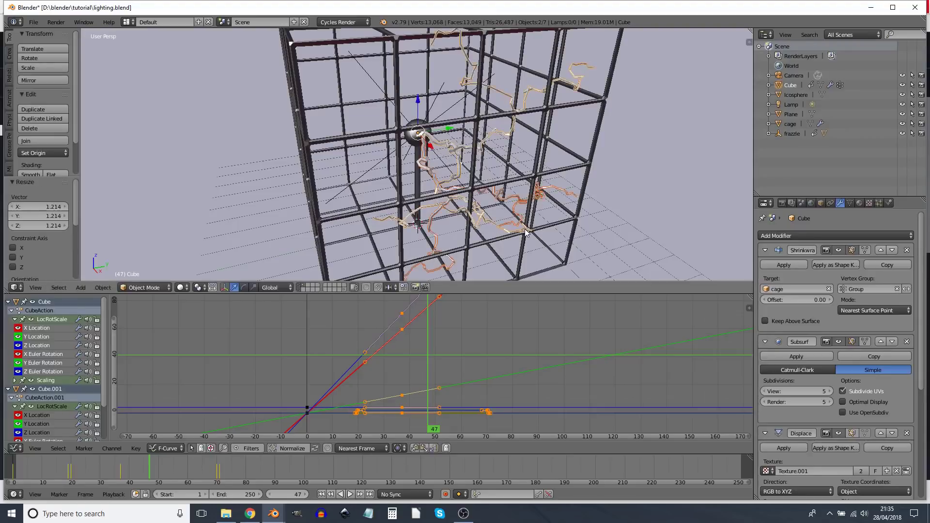
{"action": "key", "text": "i"}
{"action": "left_click", "coordinate": [504, 185]}
{"action": "mouse_move", "coordinate": [464, 364]}
{"action": "left_mouse_down"}
{"action": "mouse_move", "coordinate": [349, 365]}
{"action": "mouse_move", "coordinate": [466, 366]}
{"action": "left_mouse_up"}
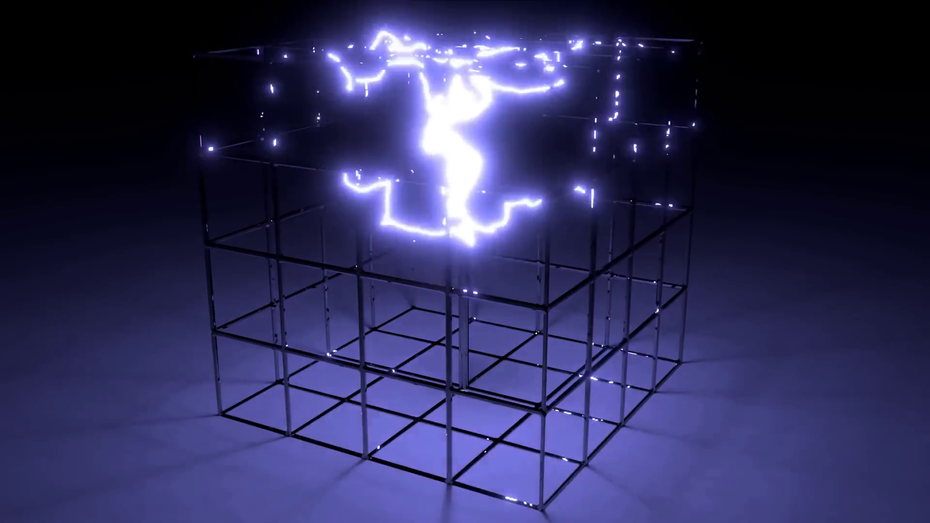